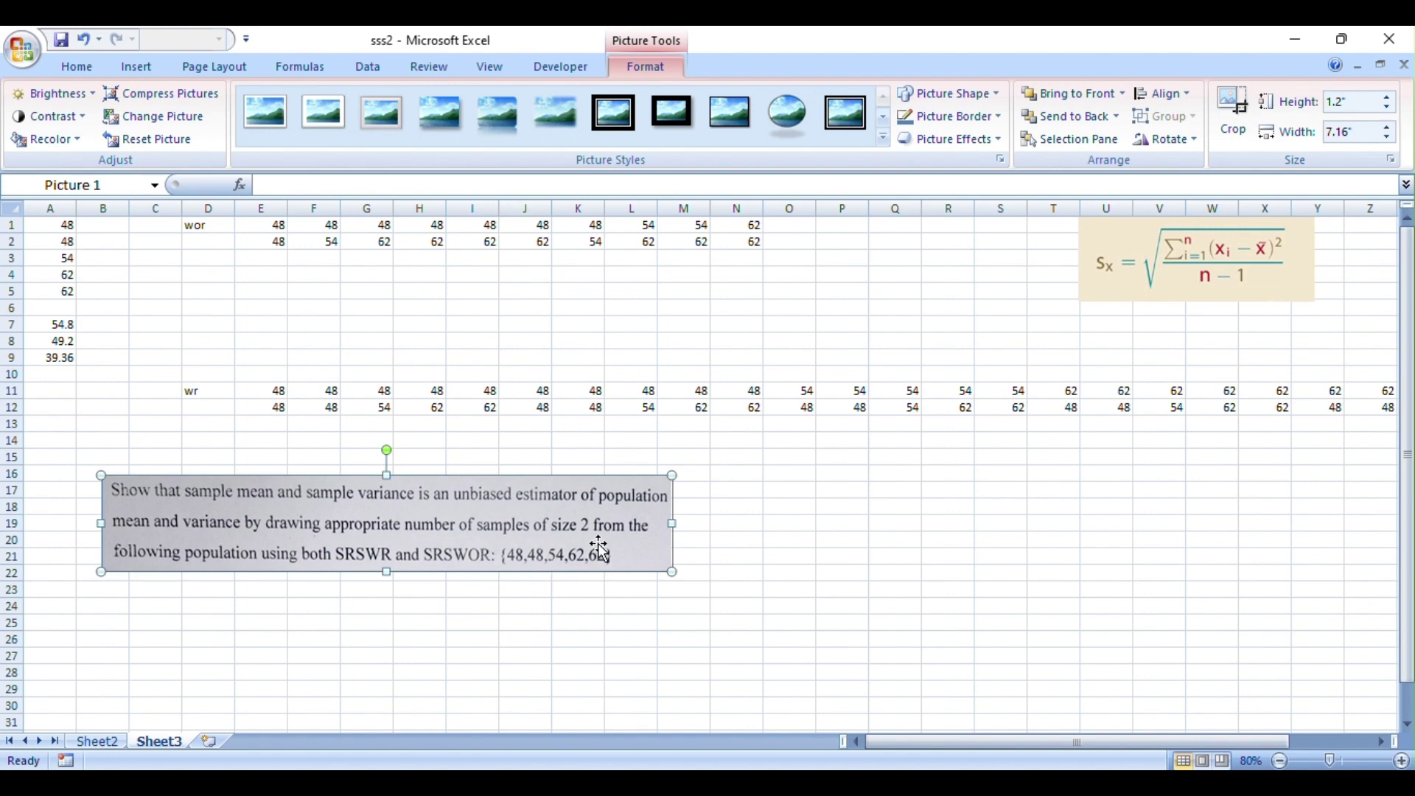
Step: Move the question picture down to rows 19–25, starting at the edge of column A
left_click_drag(599, 534, 522, 585)
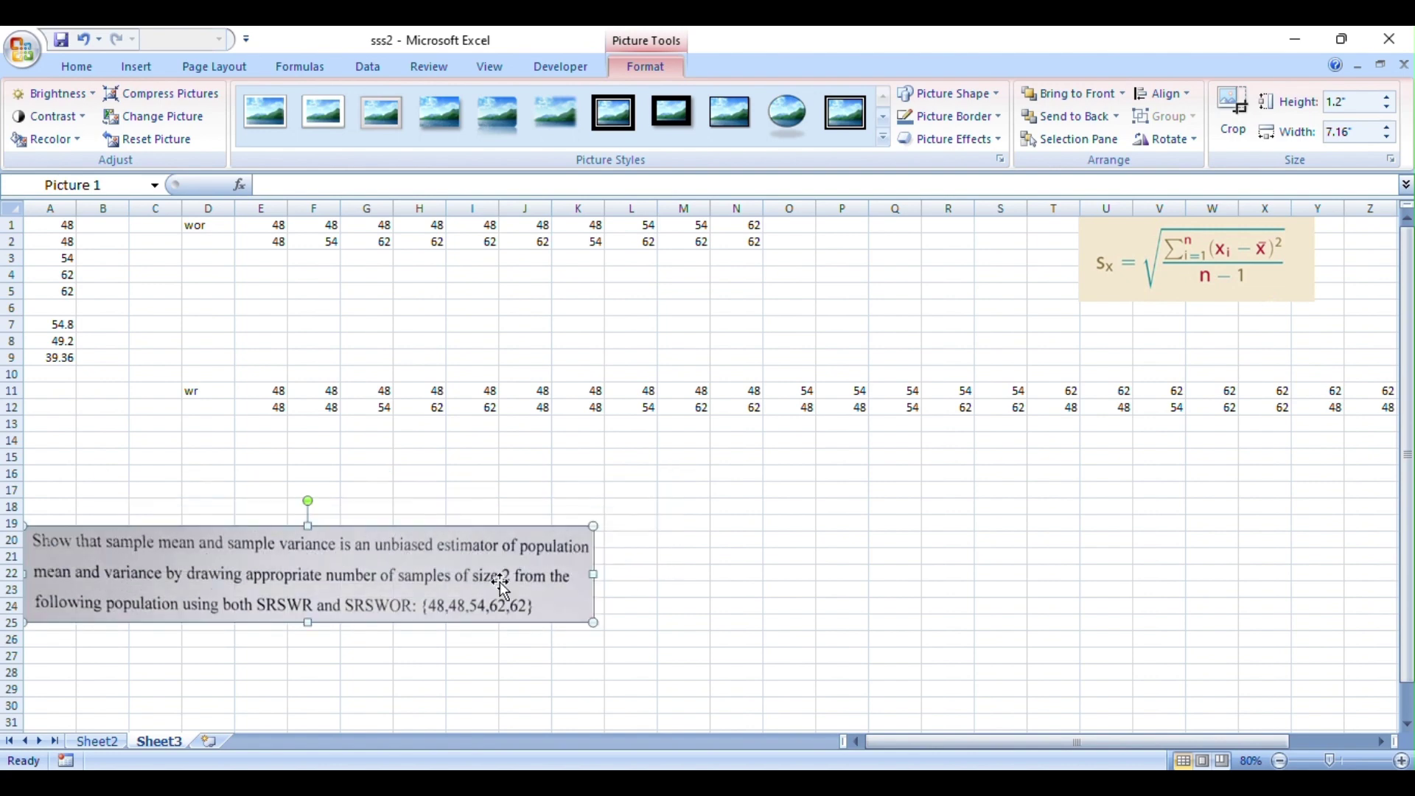
left_click(96, 278)
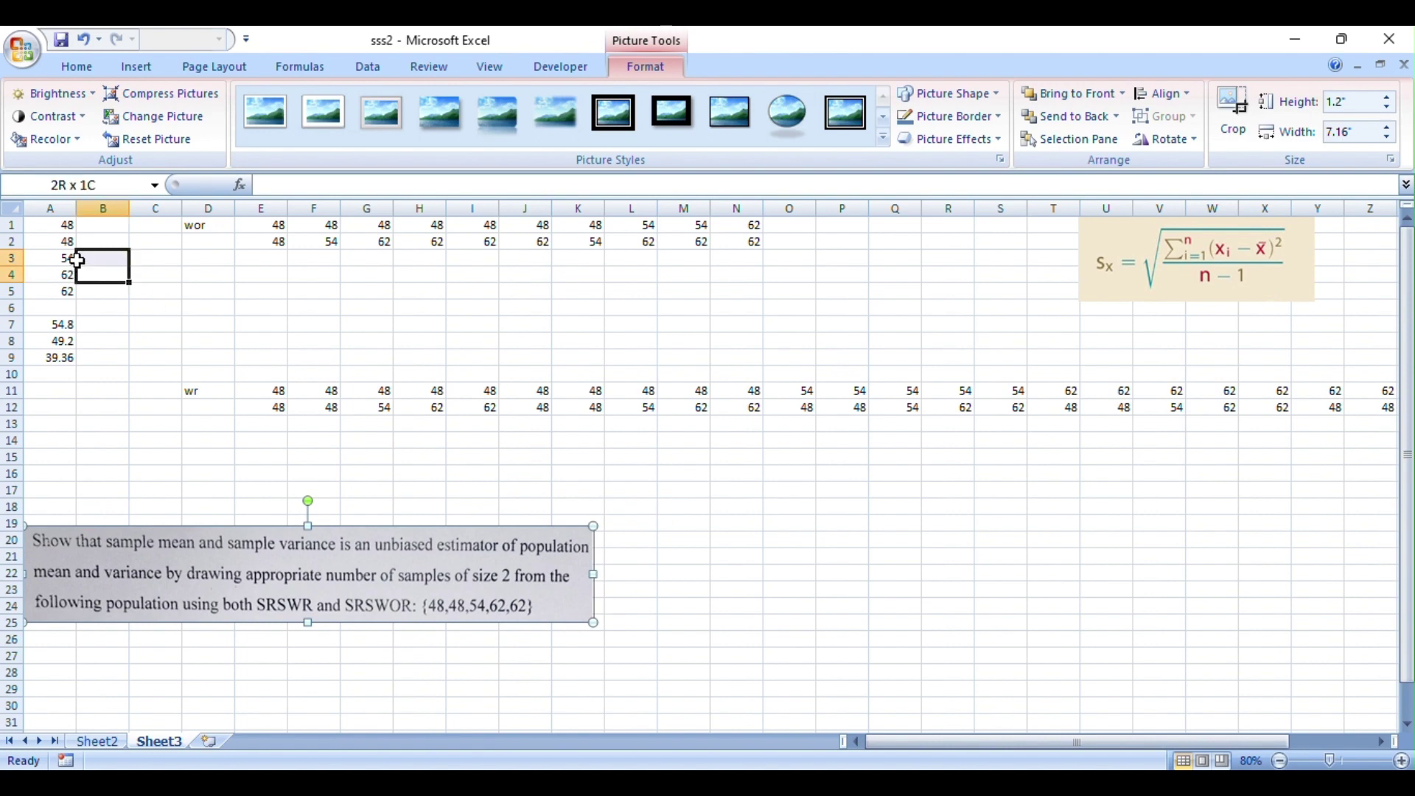
Step: Review the population mean and variance formulas in A7, A8 and A9 and the population values in column A
left_click(64, 327)
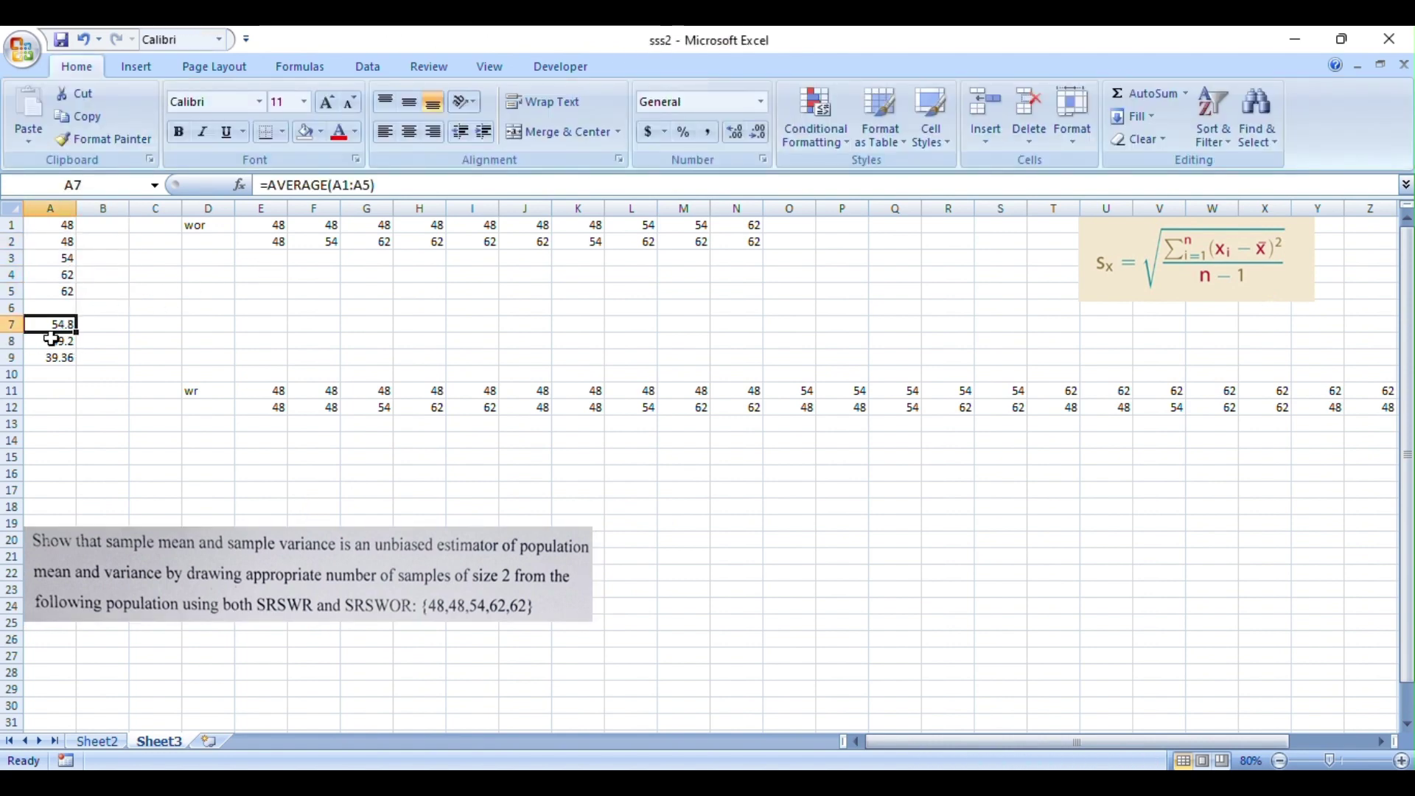
left_click(51, 339)
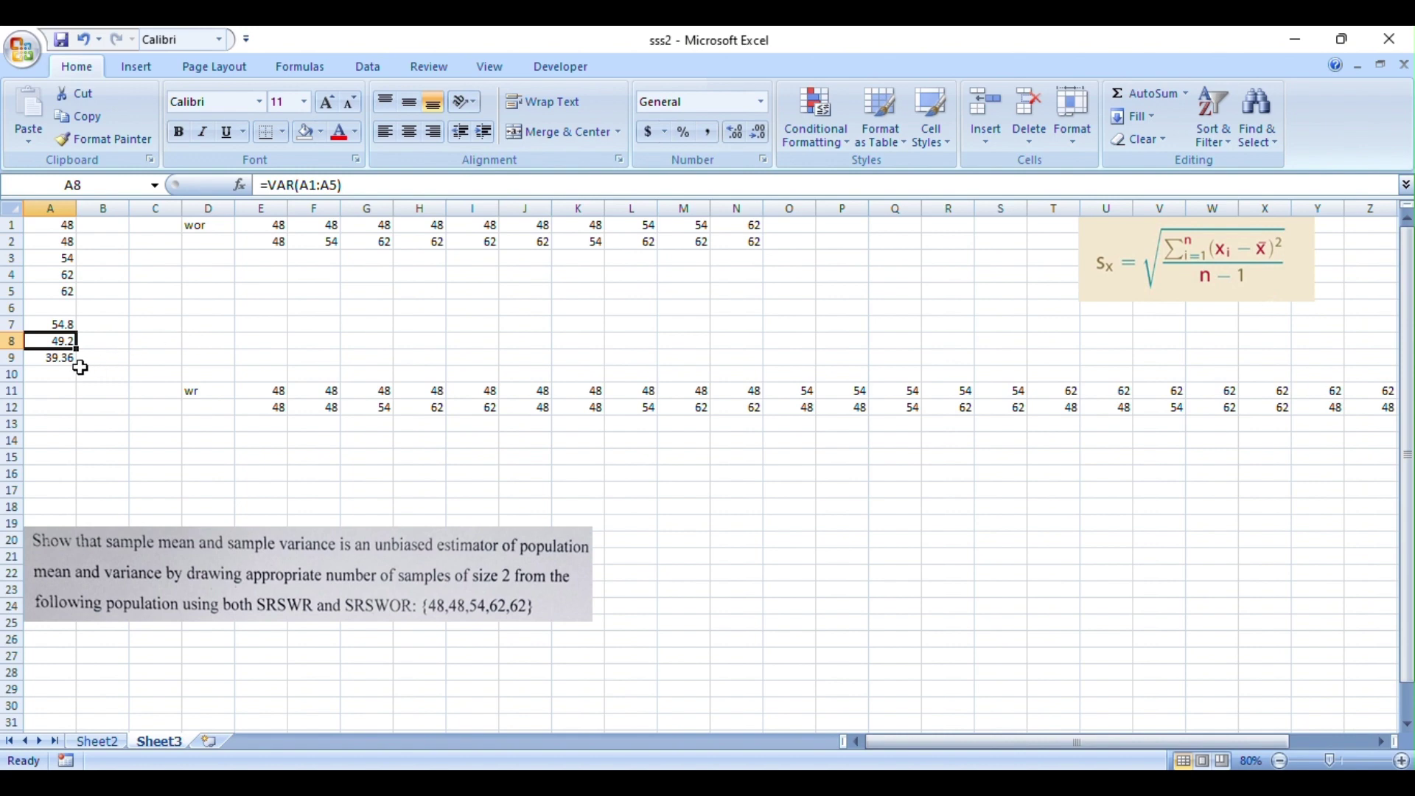
left_click(64, 360)
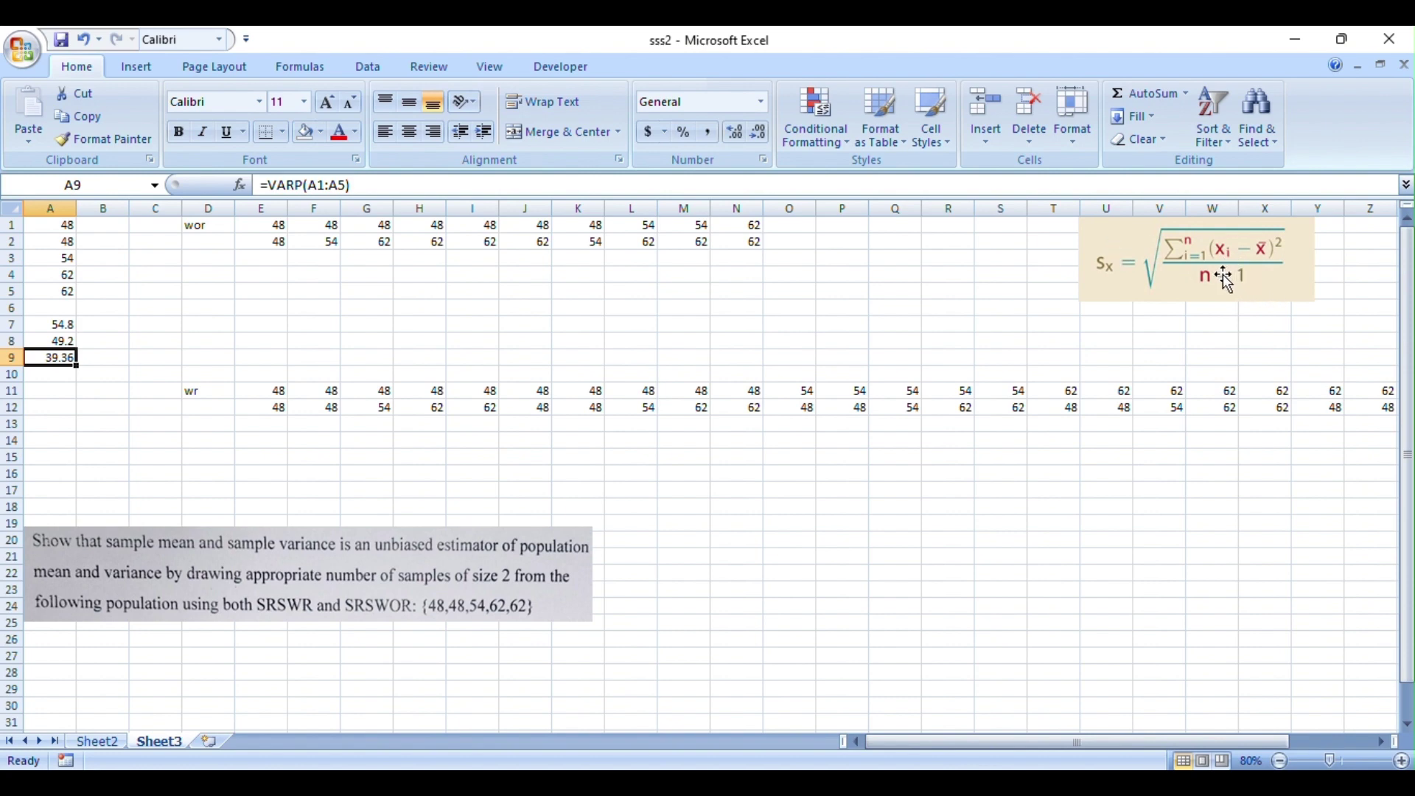
left_click(61, 338)
left_click(113, 288)
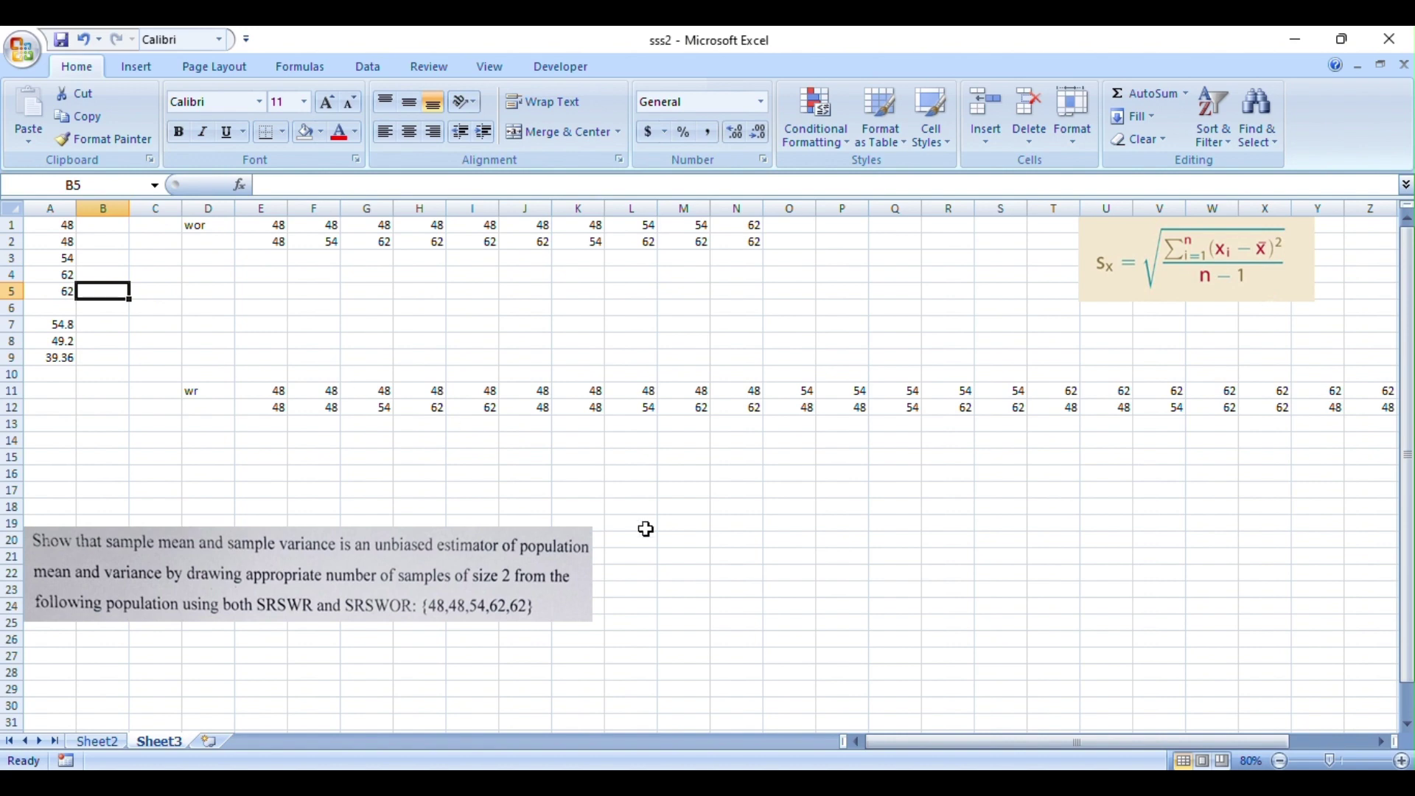
left_click(1408, 591)
left_click(68, 226)
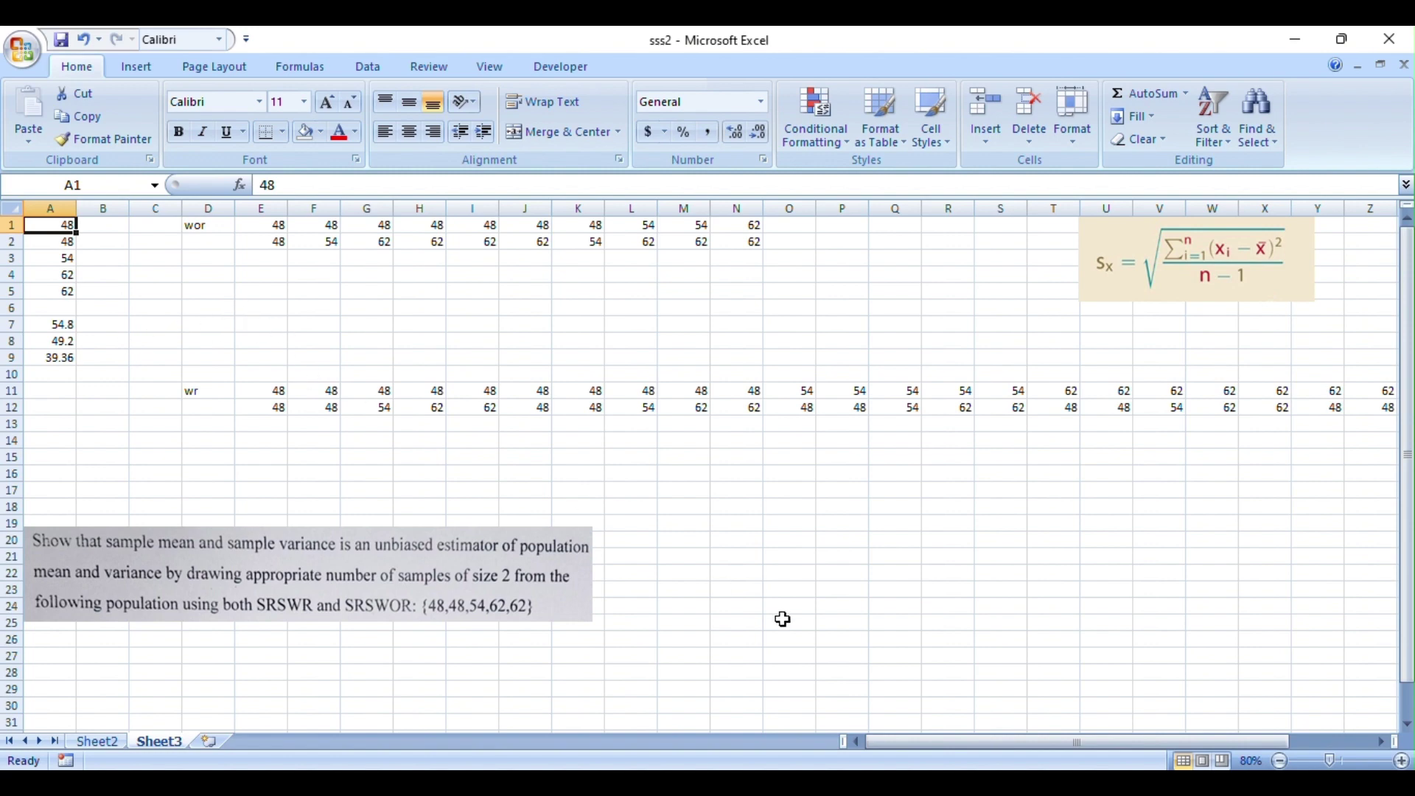
Step: Move the question picture down to rows 22–27 and check the population mean formula in A7
left_click_drag(972, 744, 932, 736)
left_click_drag(231, 563, 261, 603)
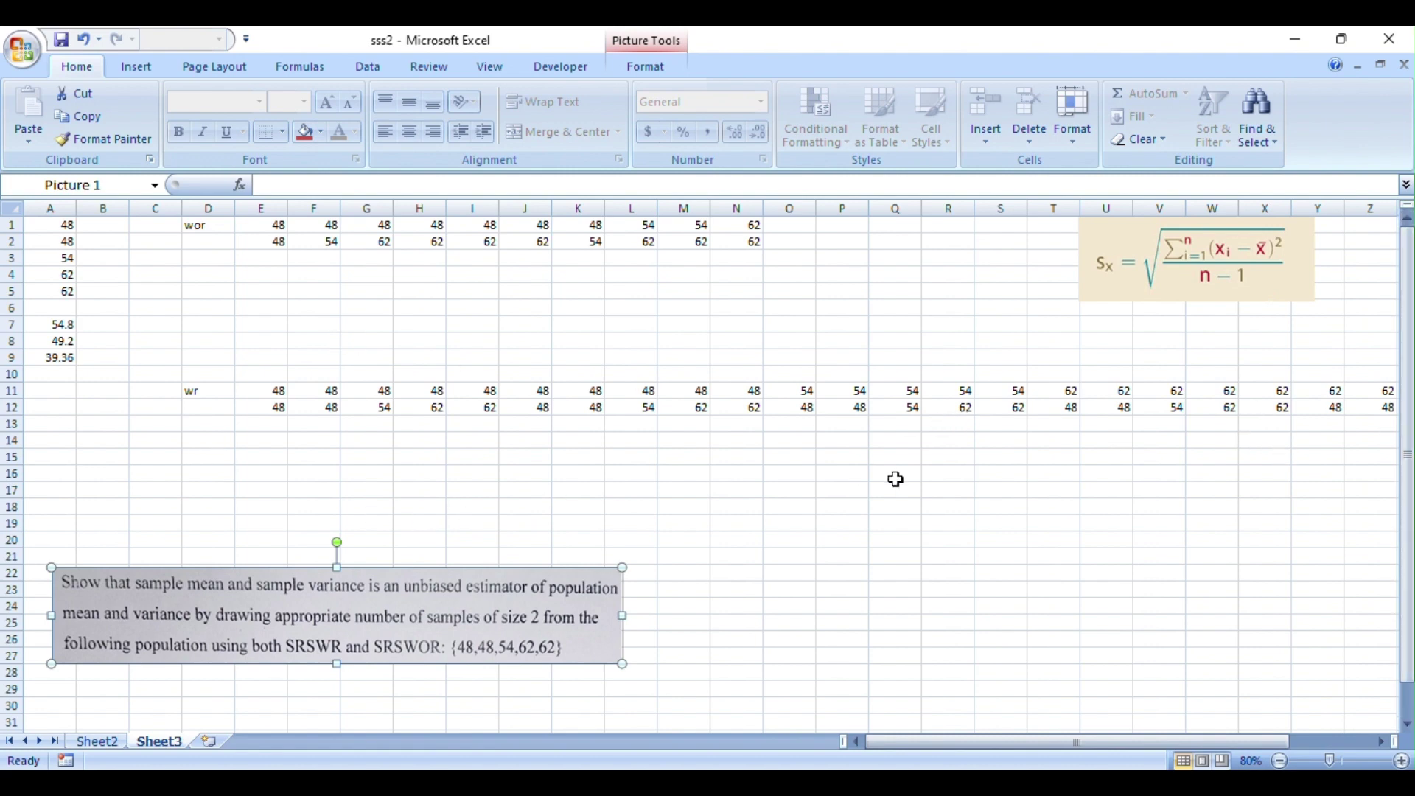
left_click(56, 325)
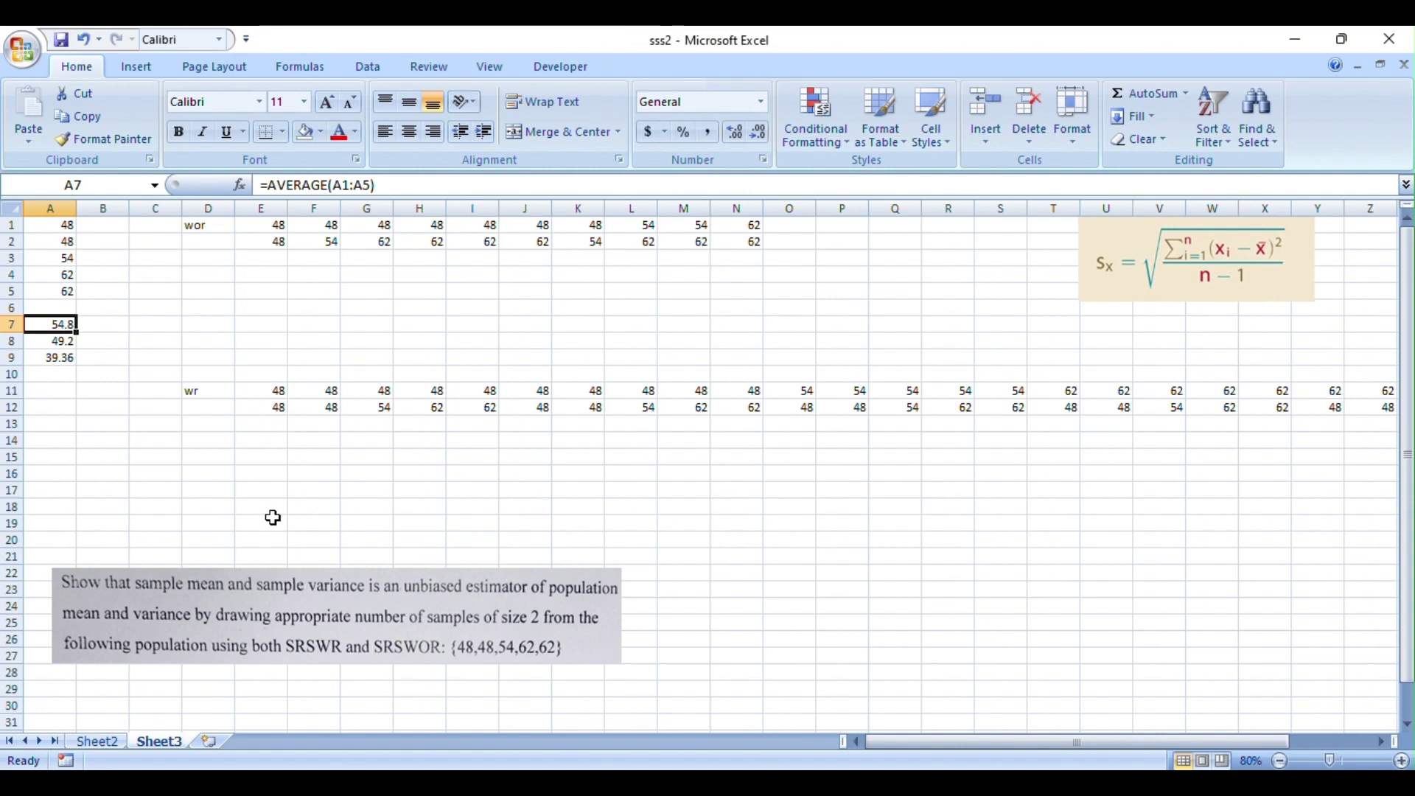
Step: Calculate the first with-replacement sample's mean in E14 with AVERAGE(E11:E12) and fill the formula across to AC14
left_click(270, 440)
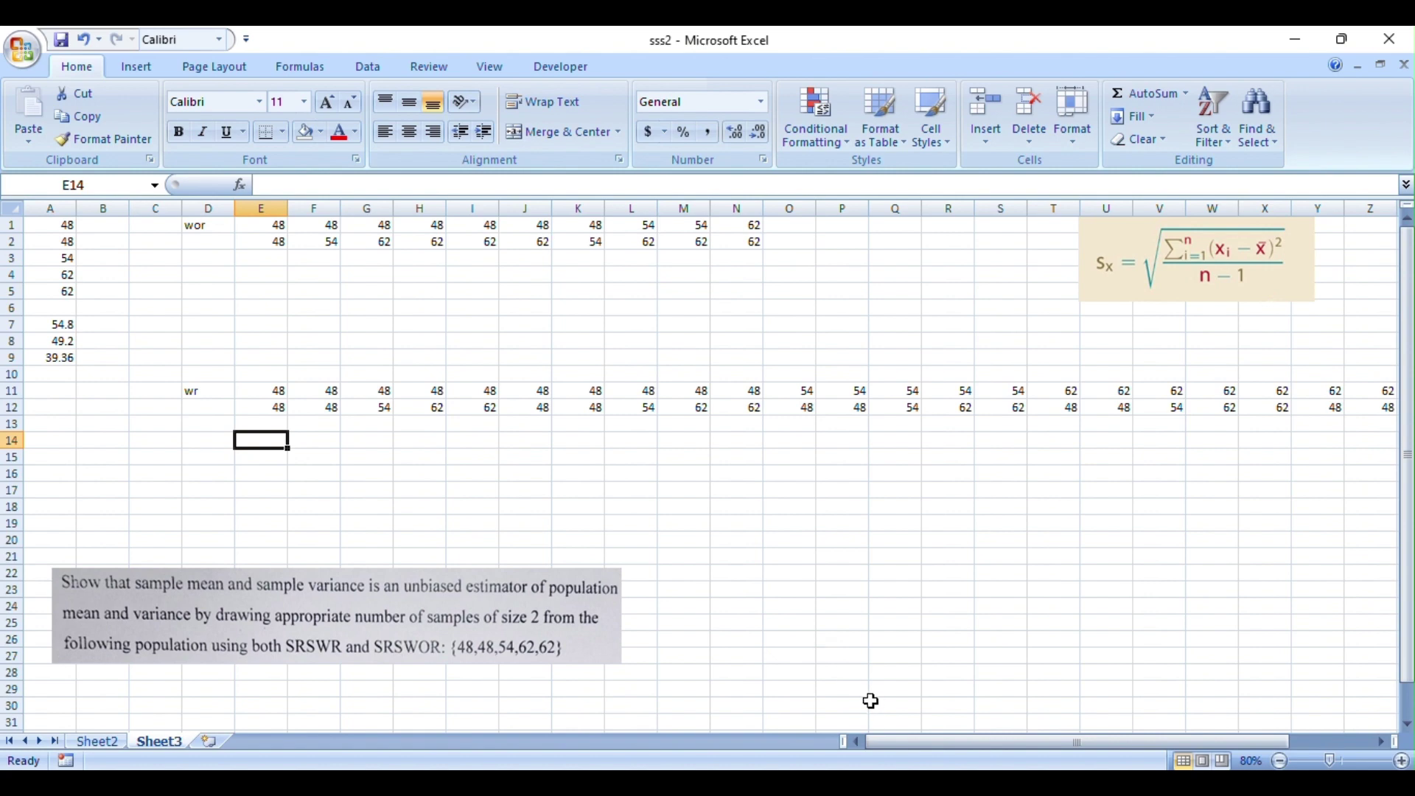
type("=")
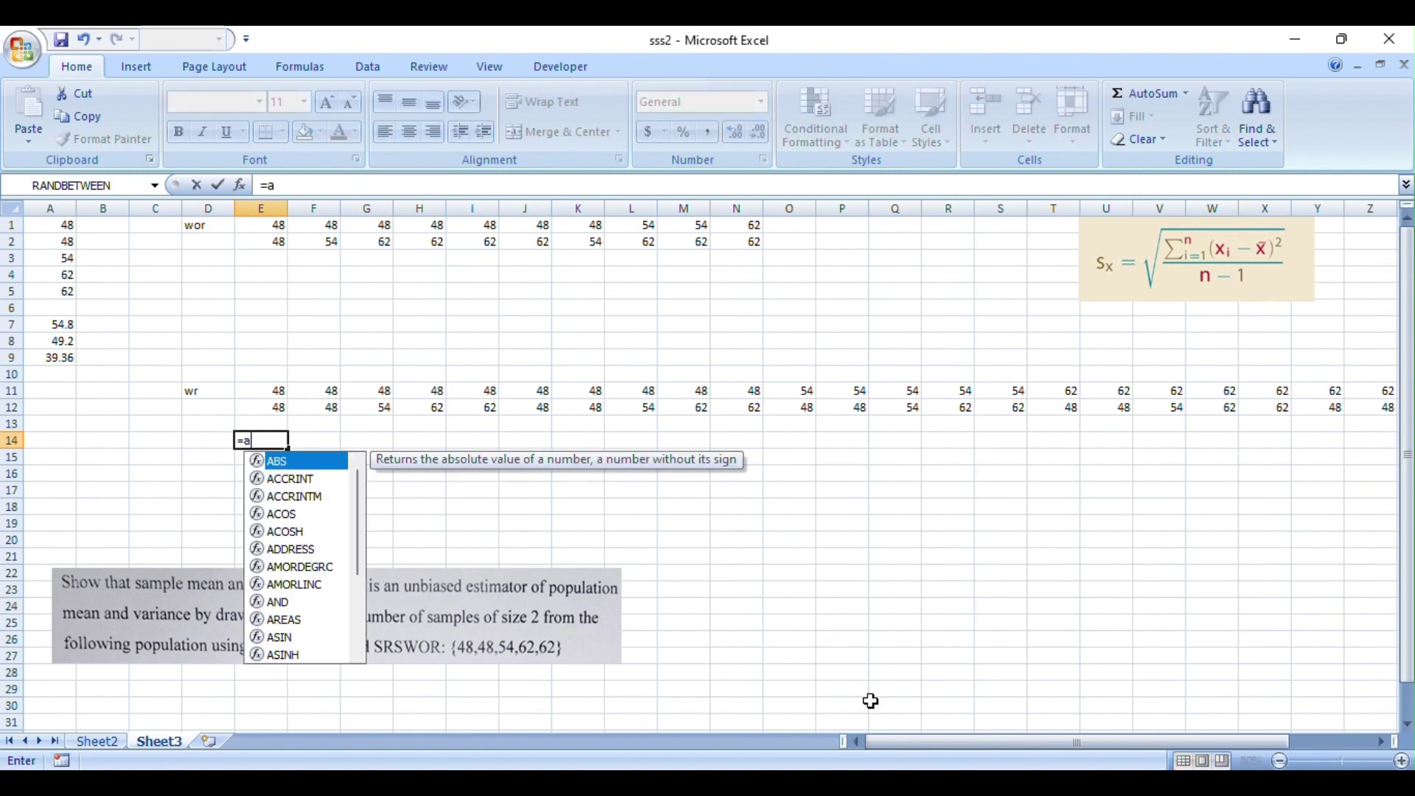
type("av")
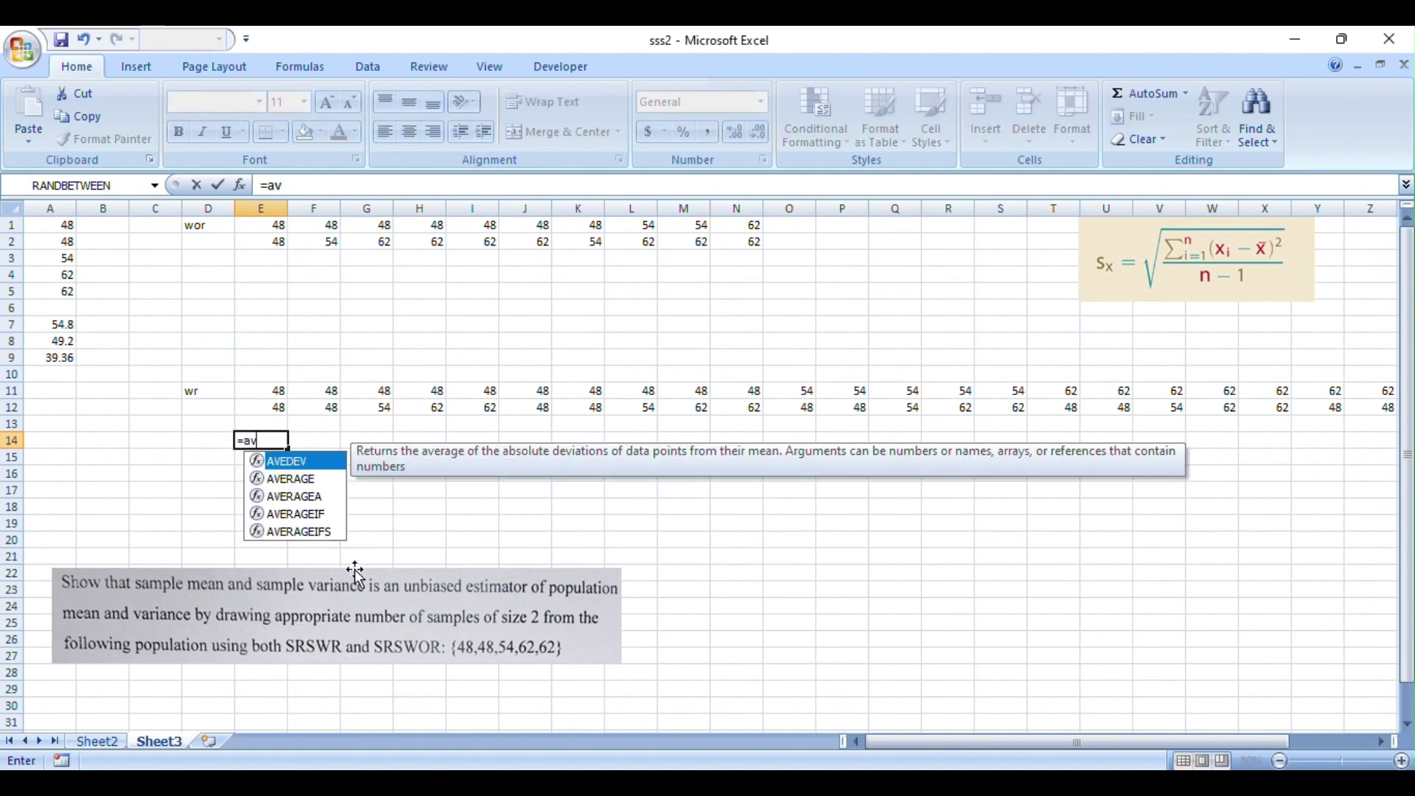
left_click(309, 484)
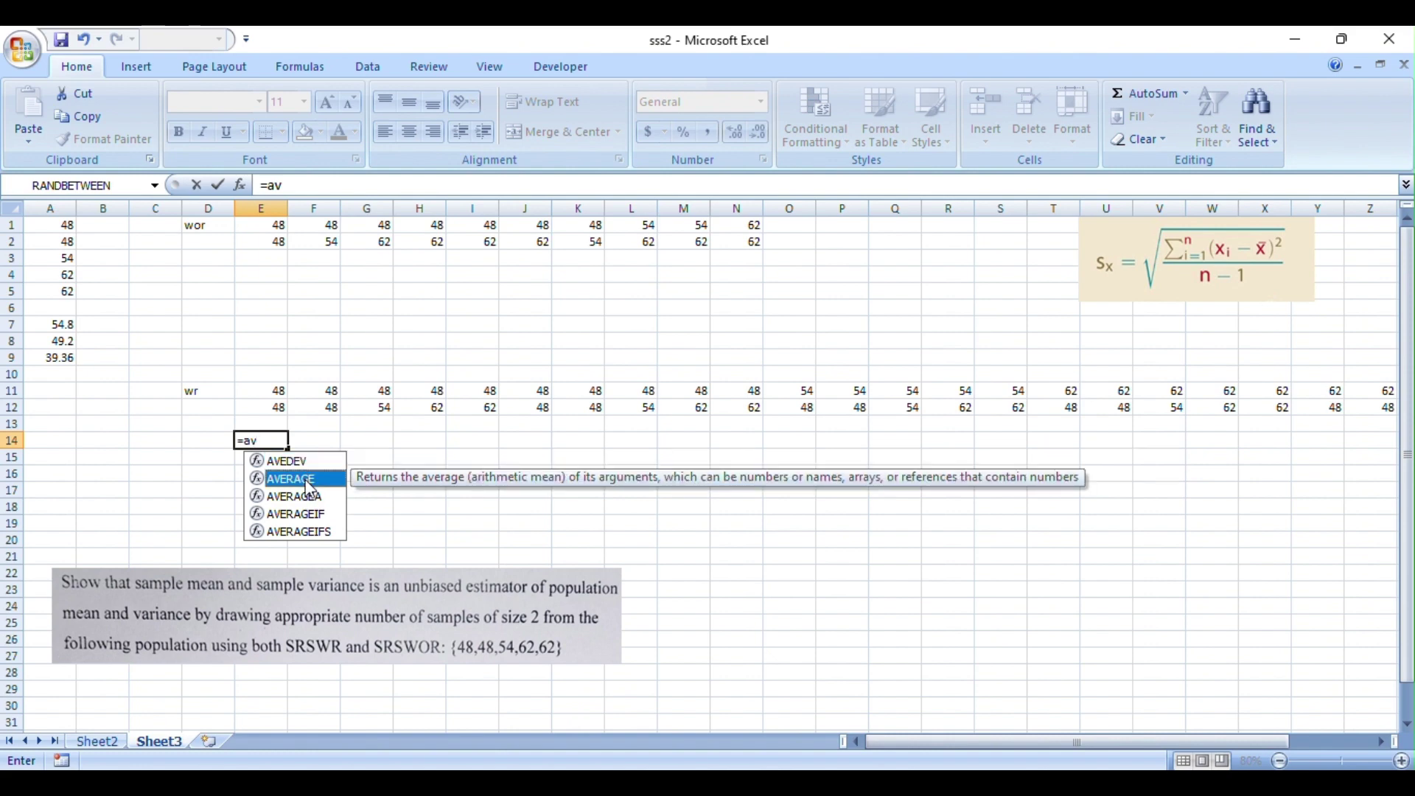
double_click(308, 479)
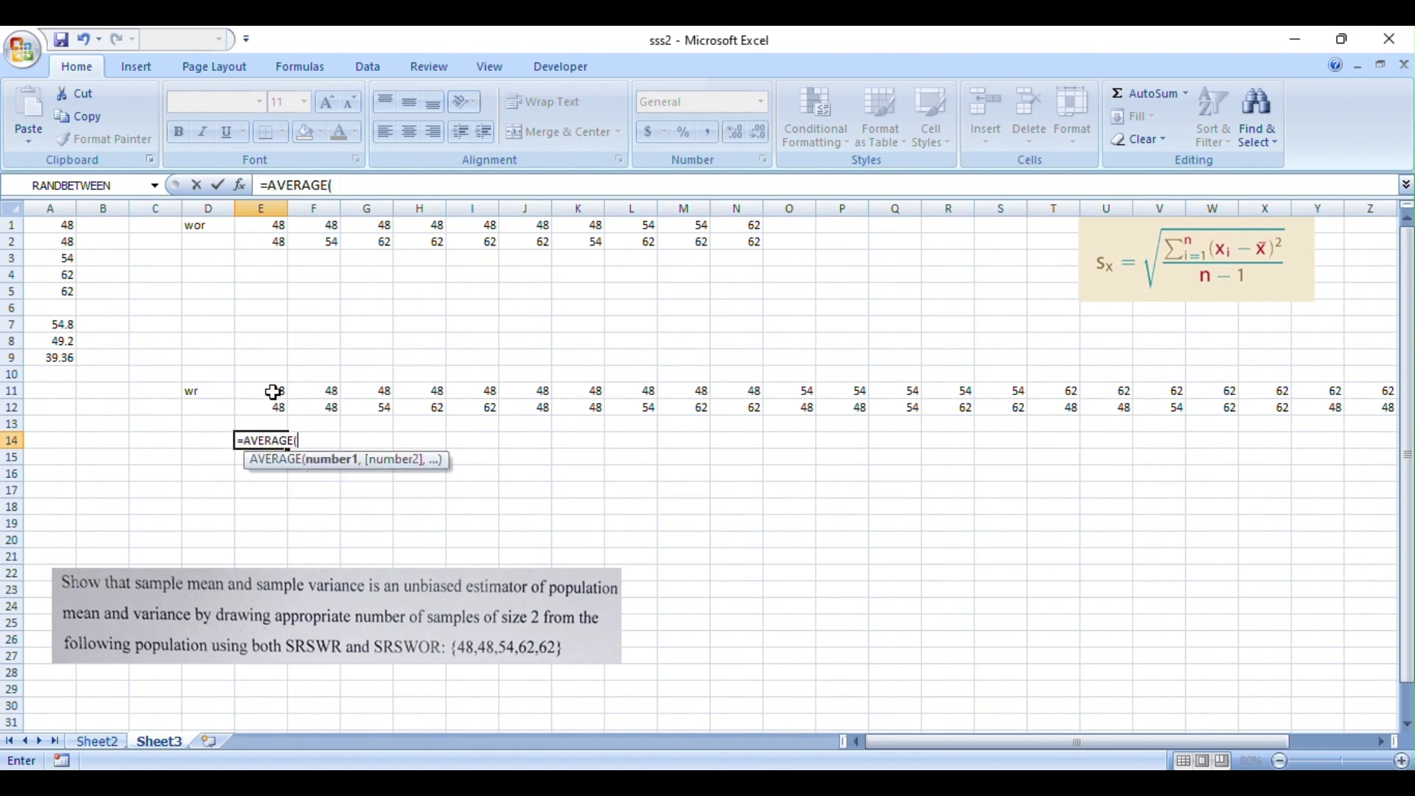
left_click_drag(272, 392, 274, 402)
key("Return")
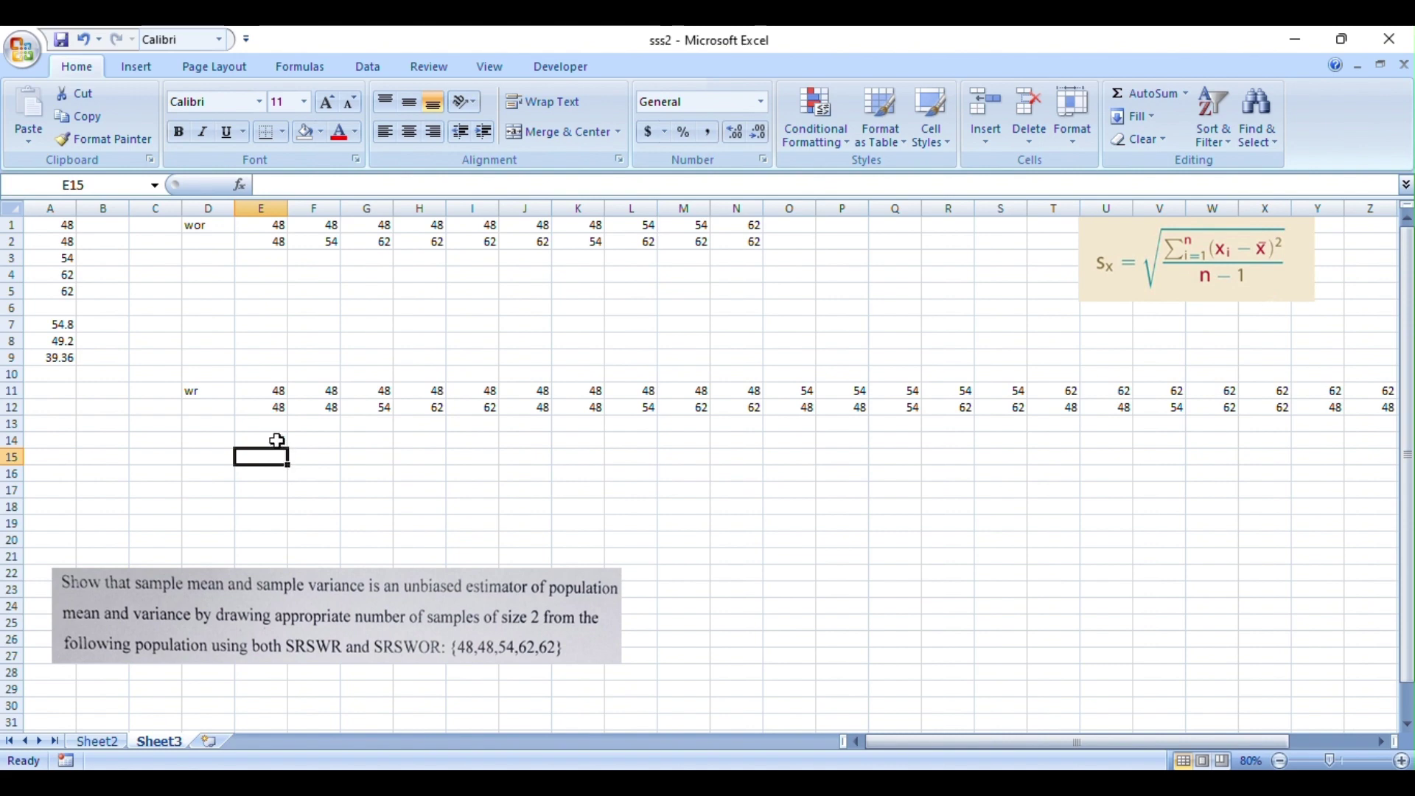
left_click(281, 441)
left_click_drag(288, 449, 1276, 469)
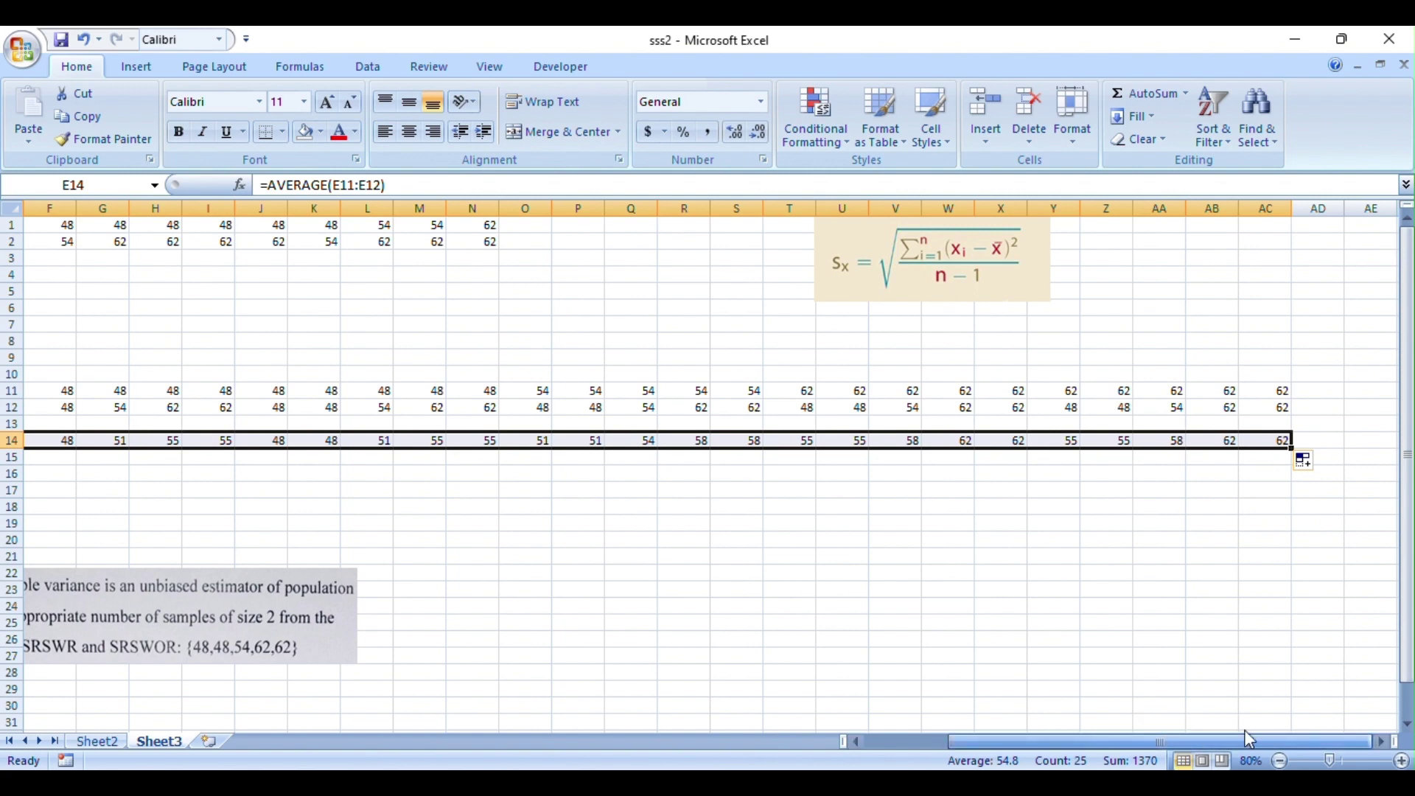
Step: Calculate the average of all the with-replacement sample means in AE14 with AVERAGE(E14:AC14)
left_click(1353, 437)
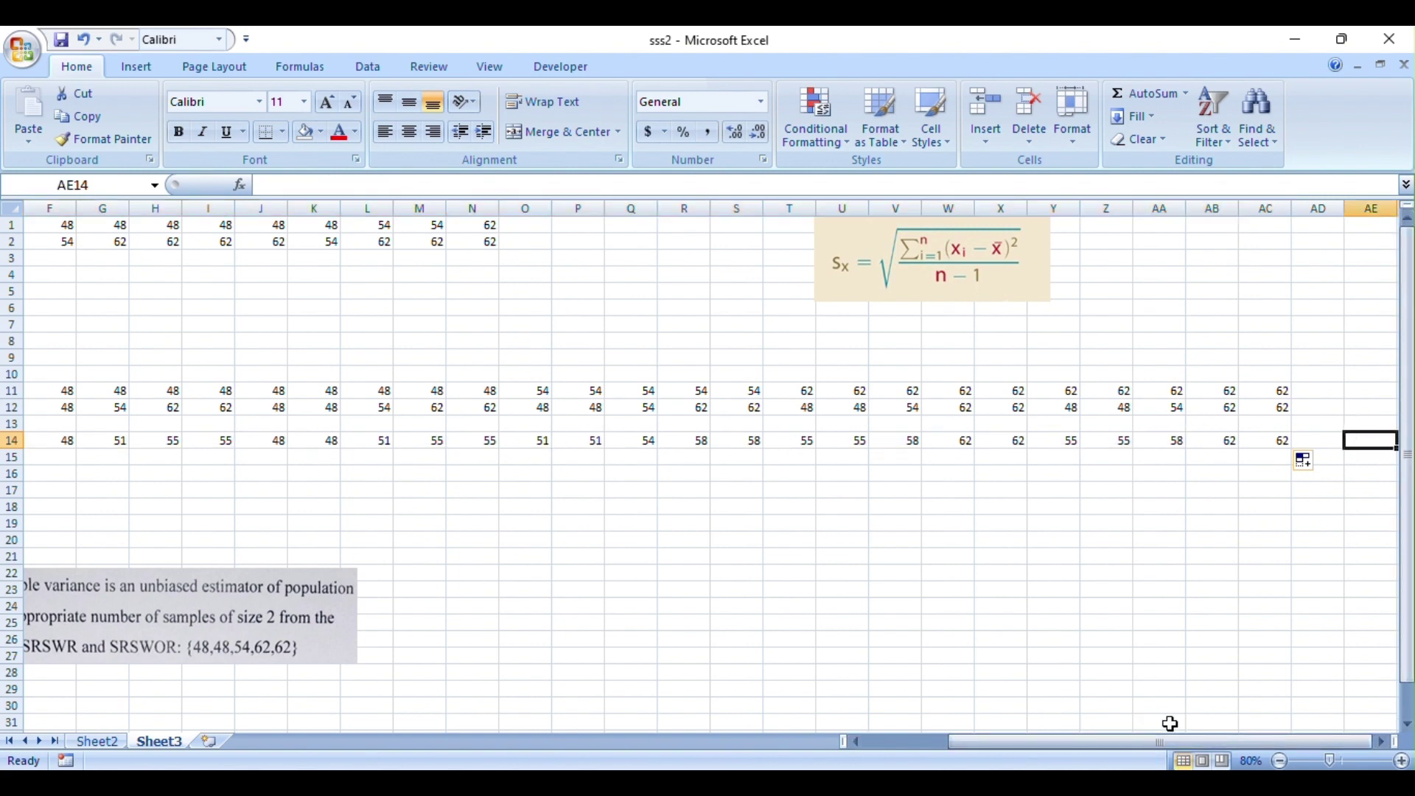
left_click_drag(1159, 742, 1086, 746)
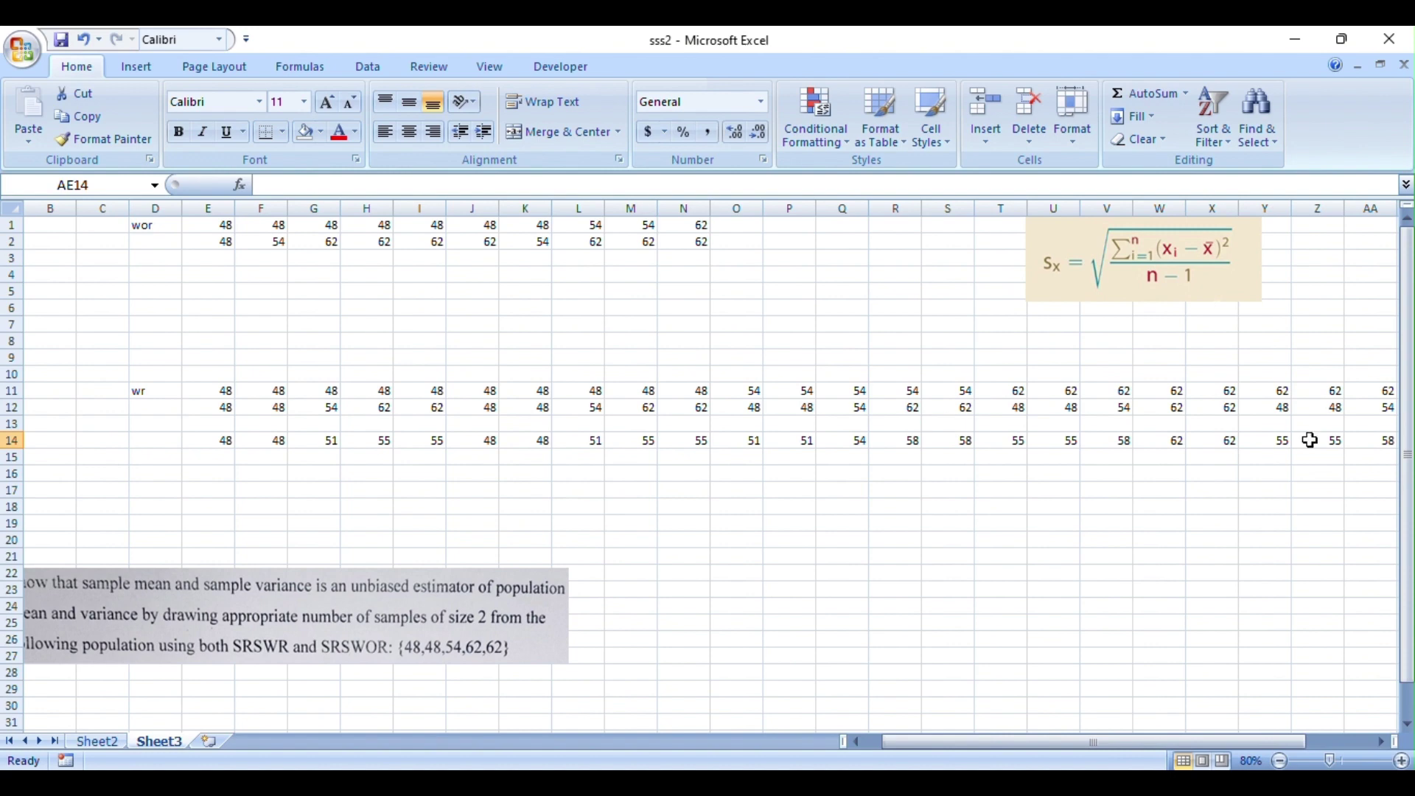
left_click_drag(1099, 742, 1163, 744)
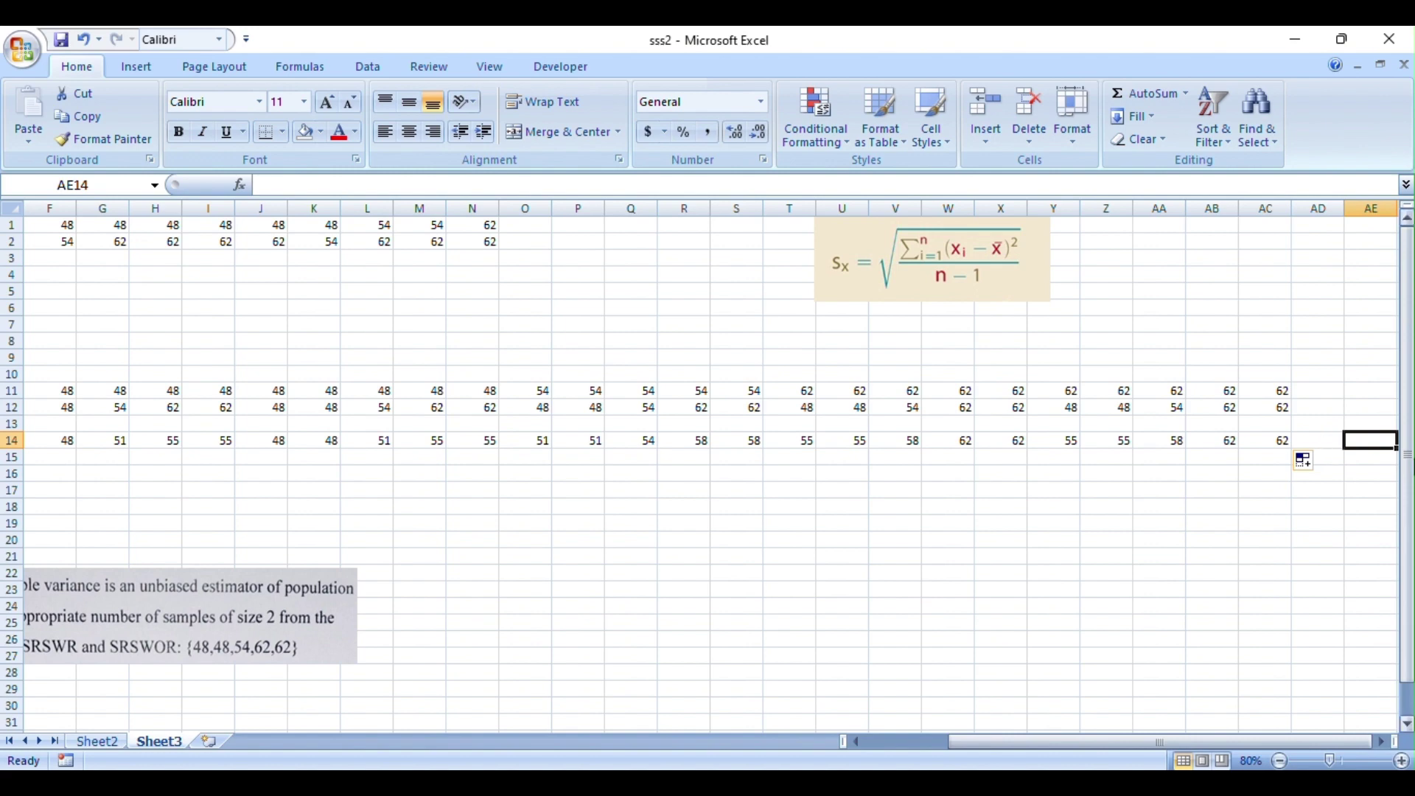
type("=")
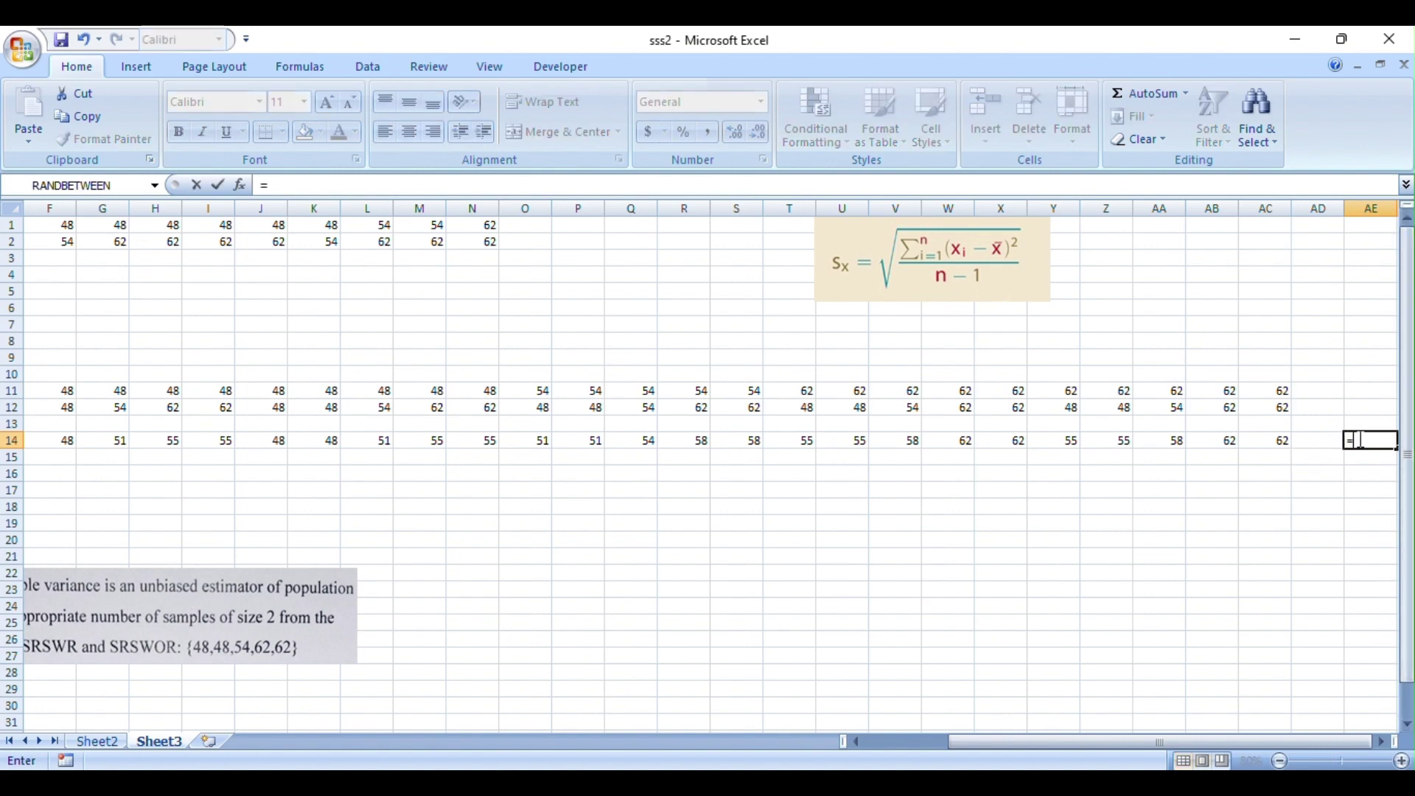
type("av")
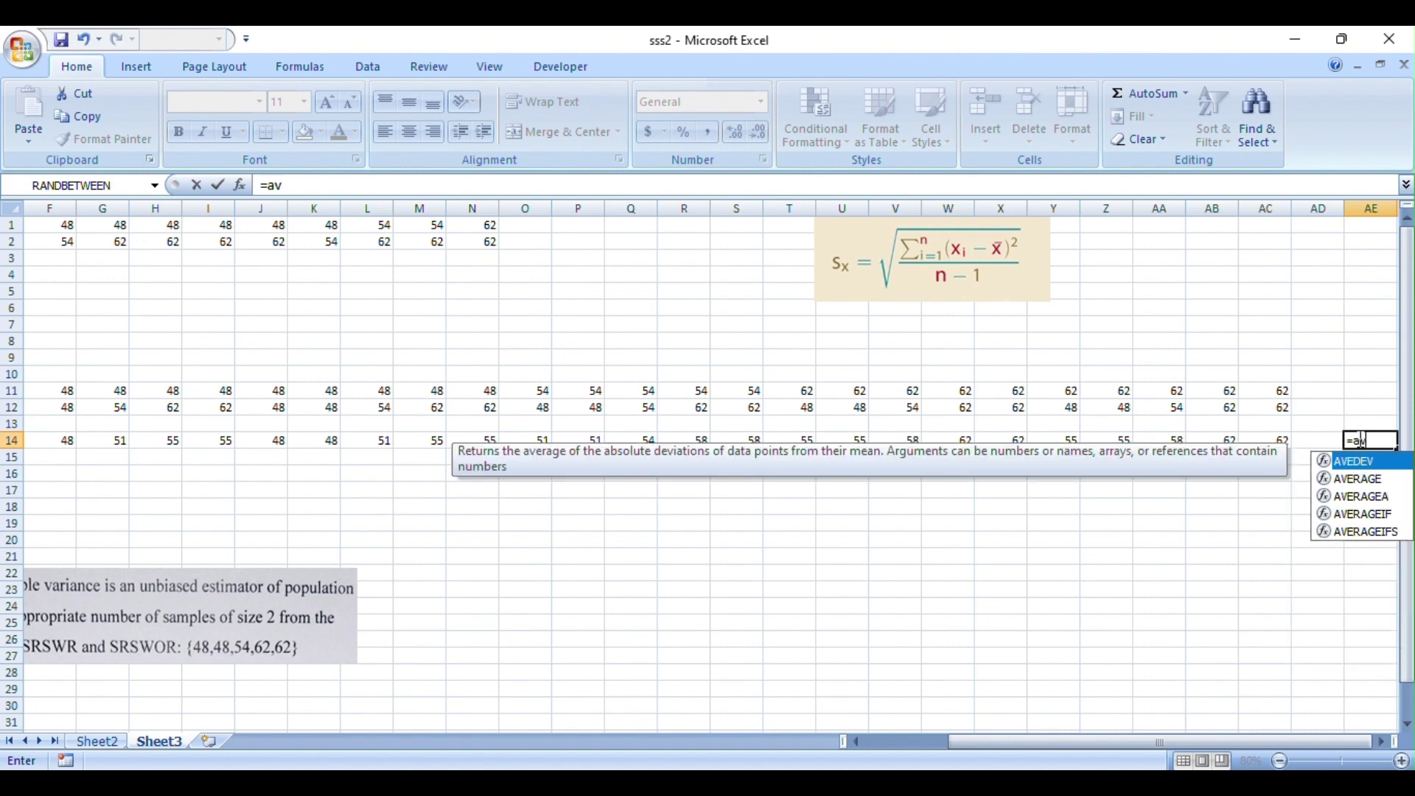
left_click(1375, 480)
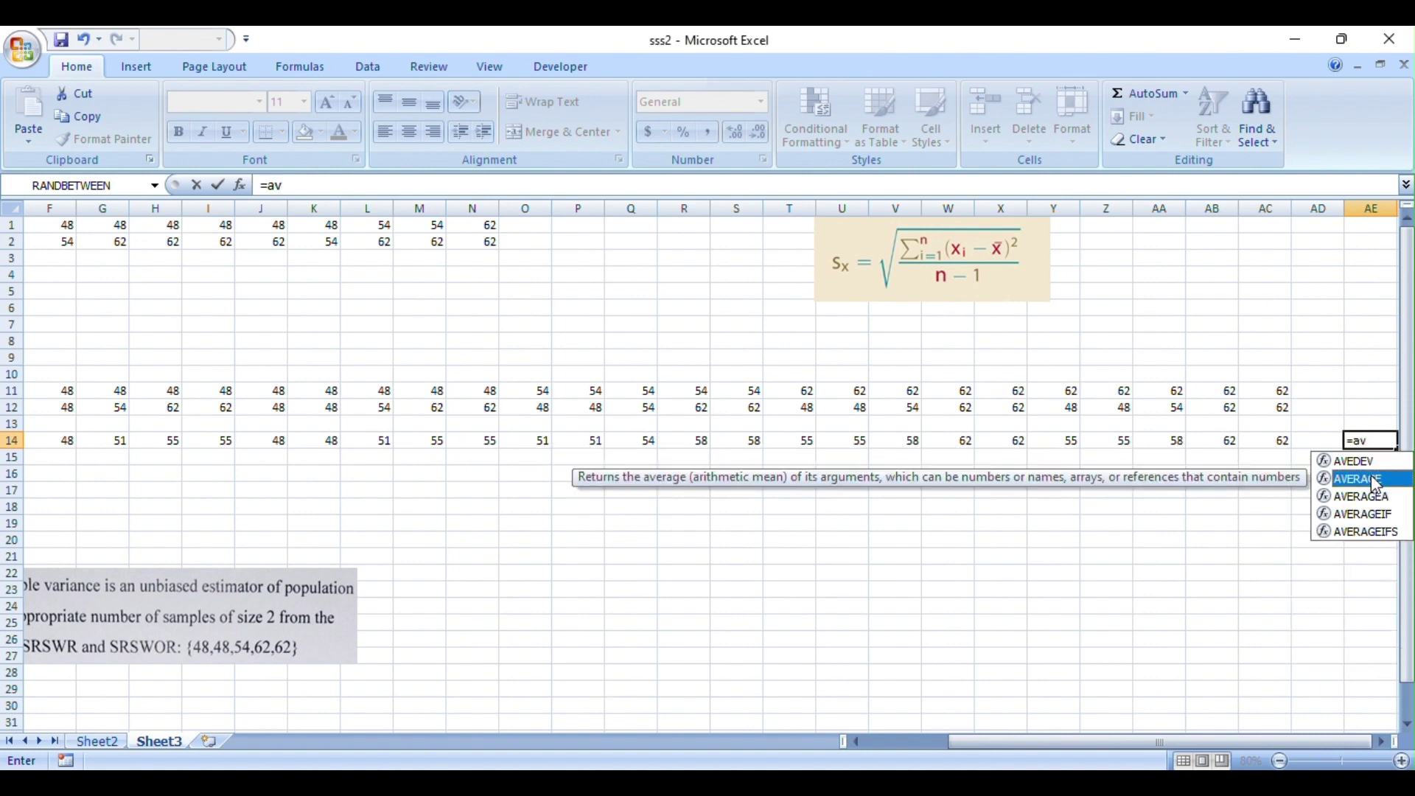
double_click(1375, 480)
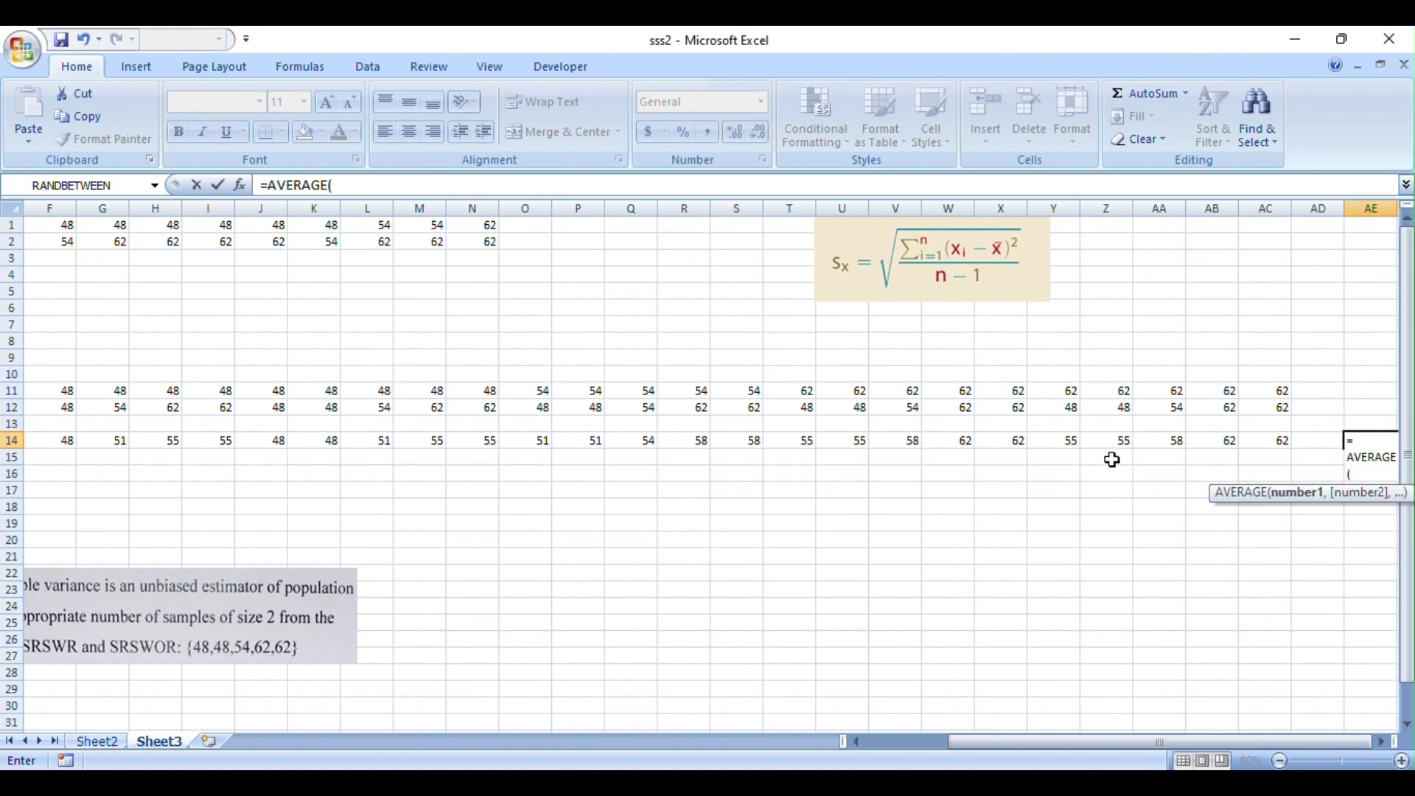
left_click_drag(1248, 436, 83, 440)
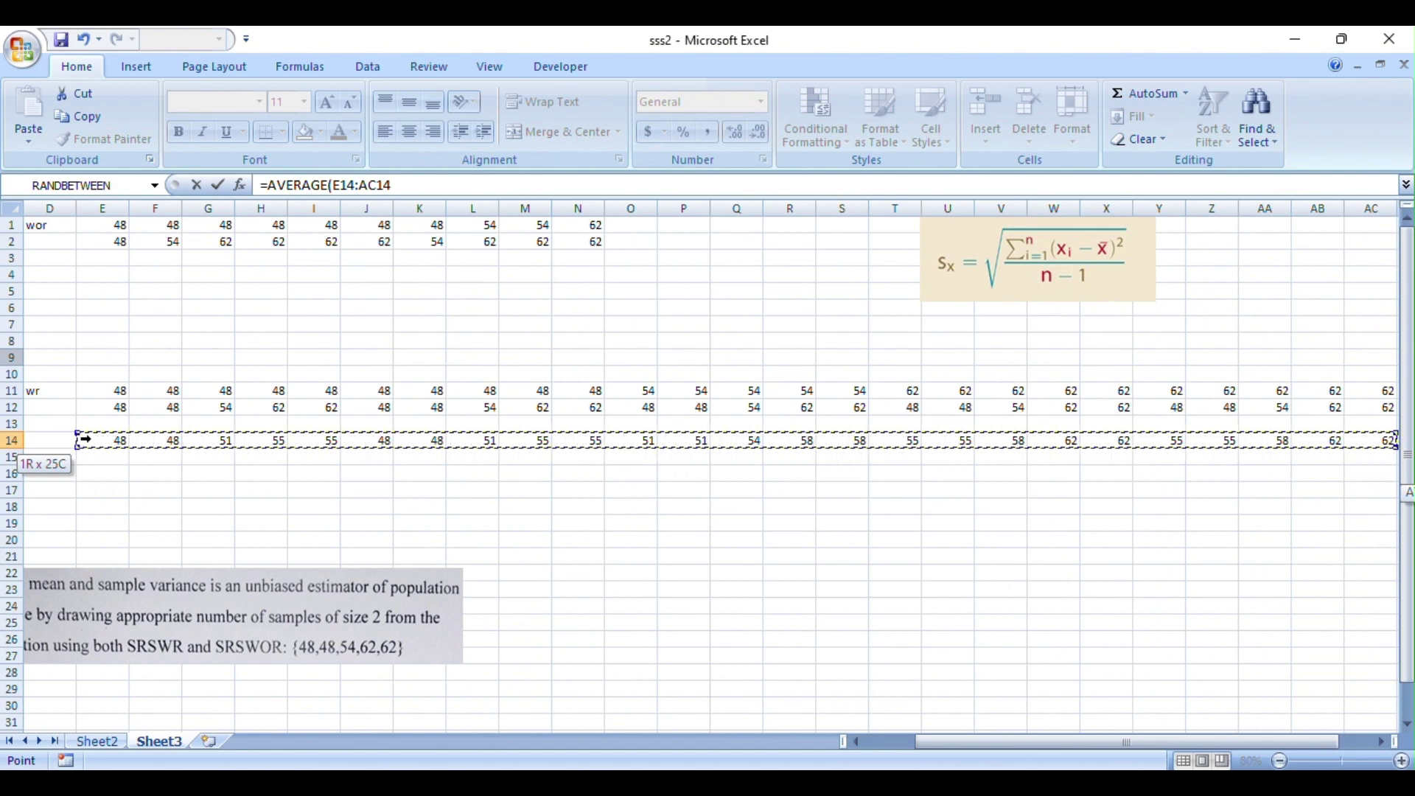
left_click_drag(83, 440, 85, 440)
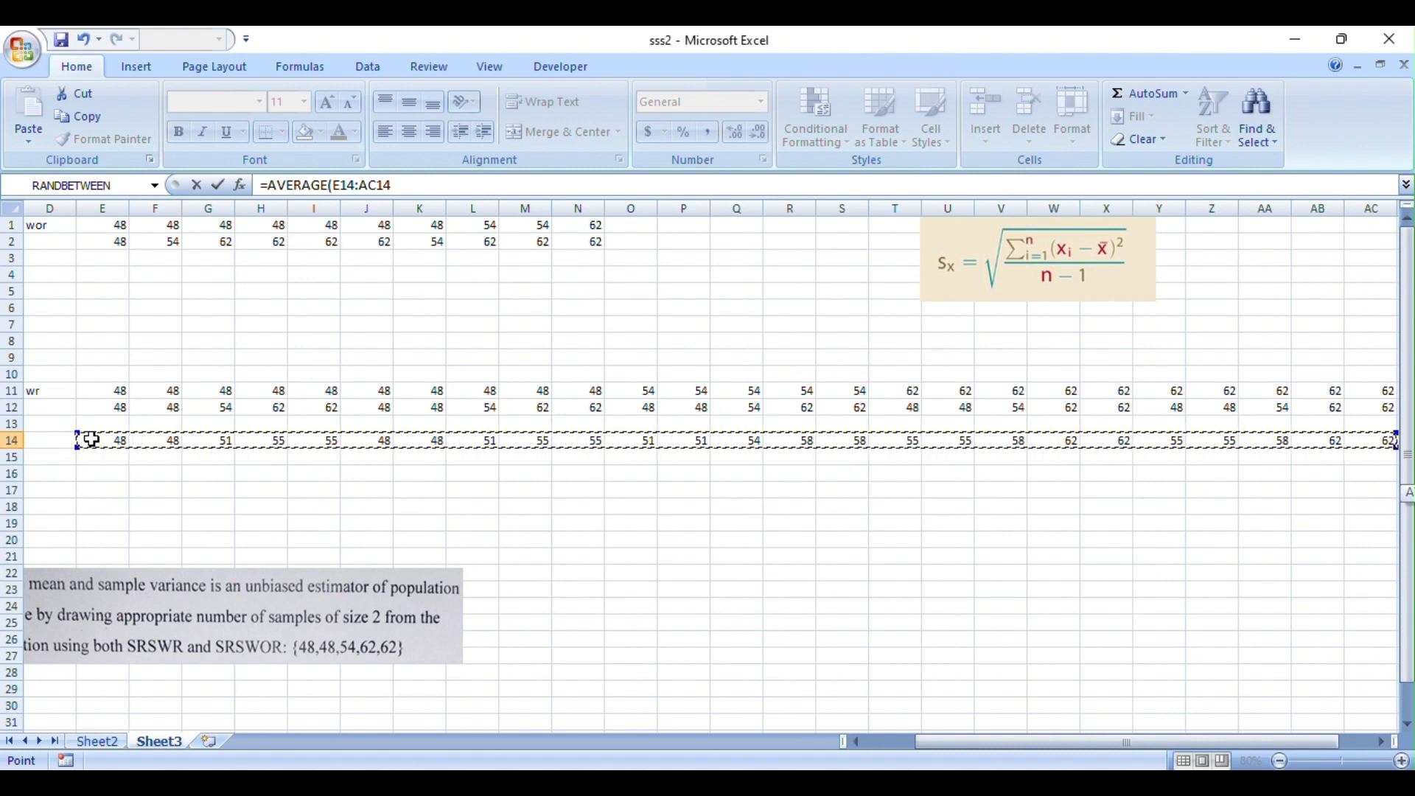
key("Return")
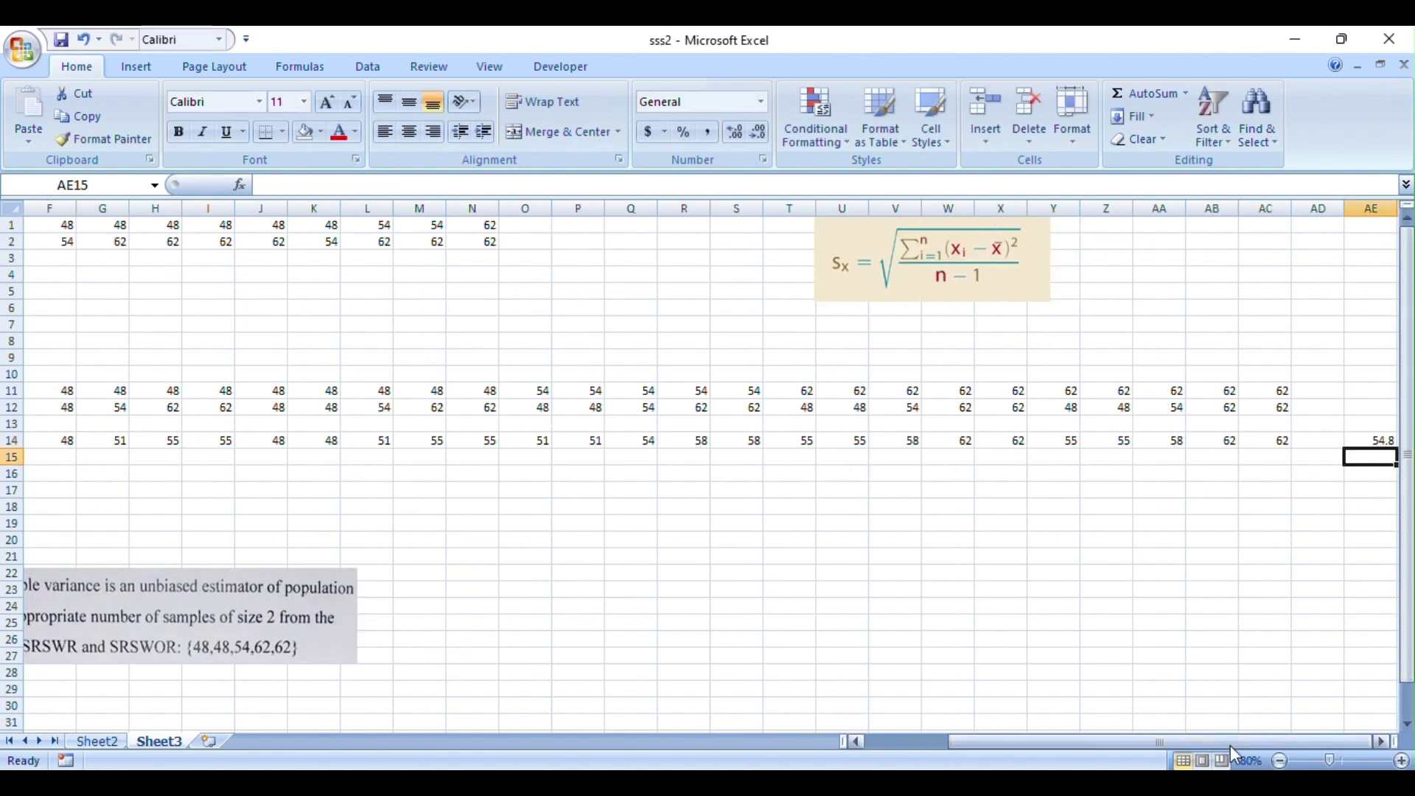
Step: Highlight the average of the sample means in AE14 with a yellow fill
left_click_drag(1312, 606, 1327, 606)
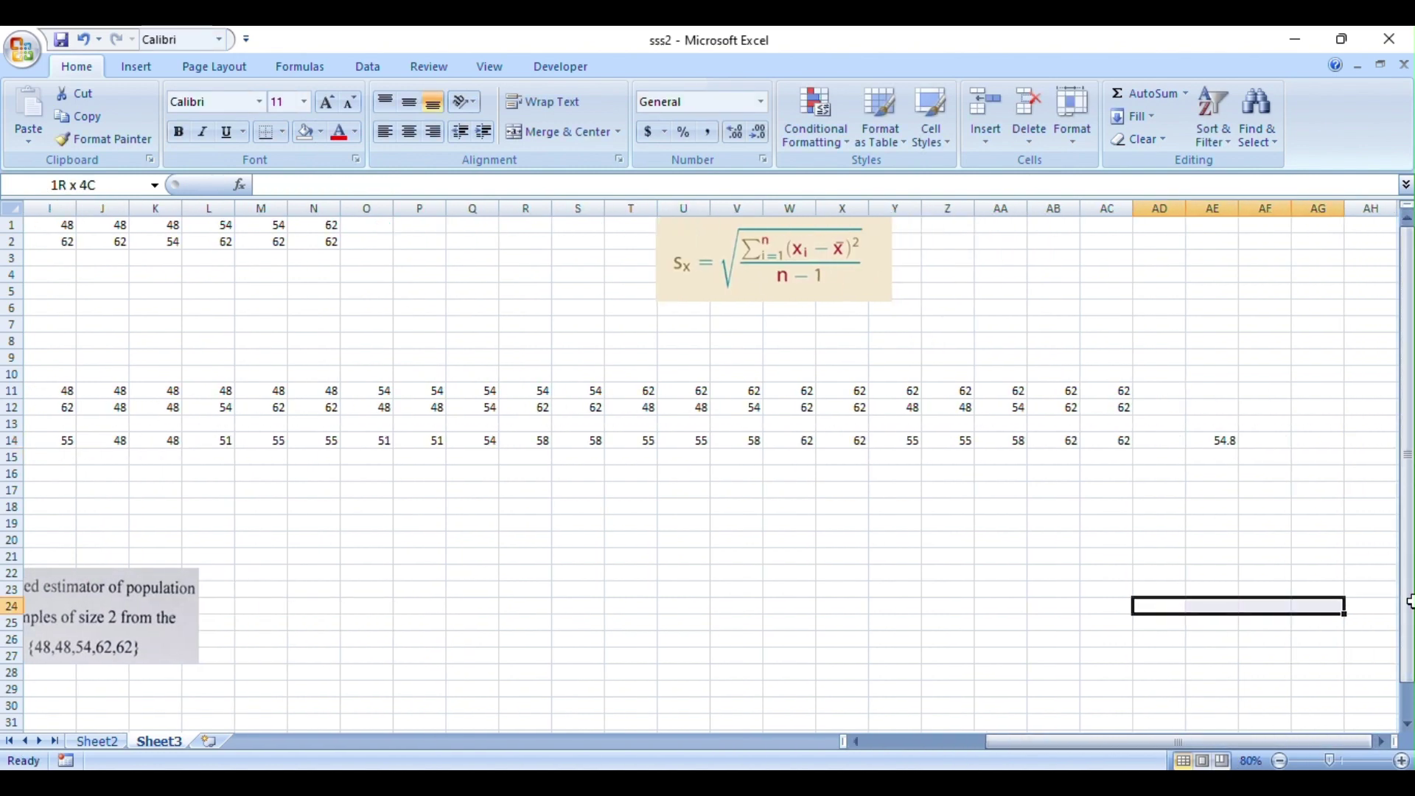
left_click(1210, 444)
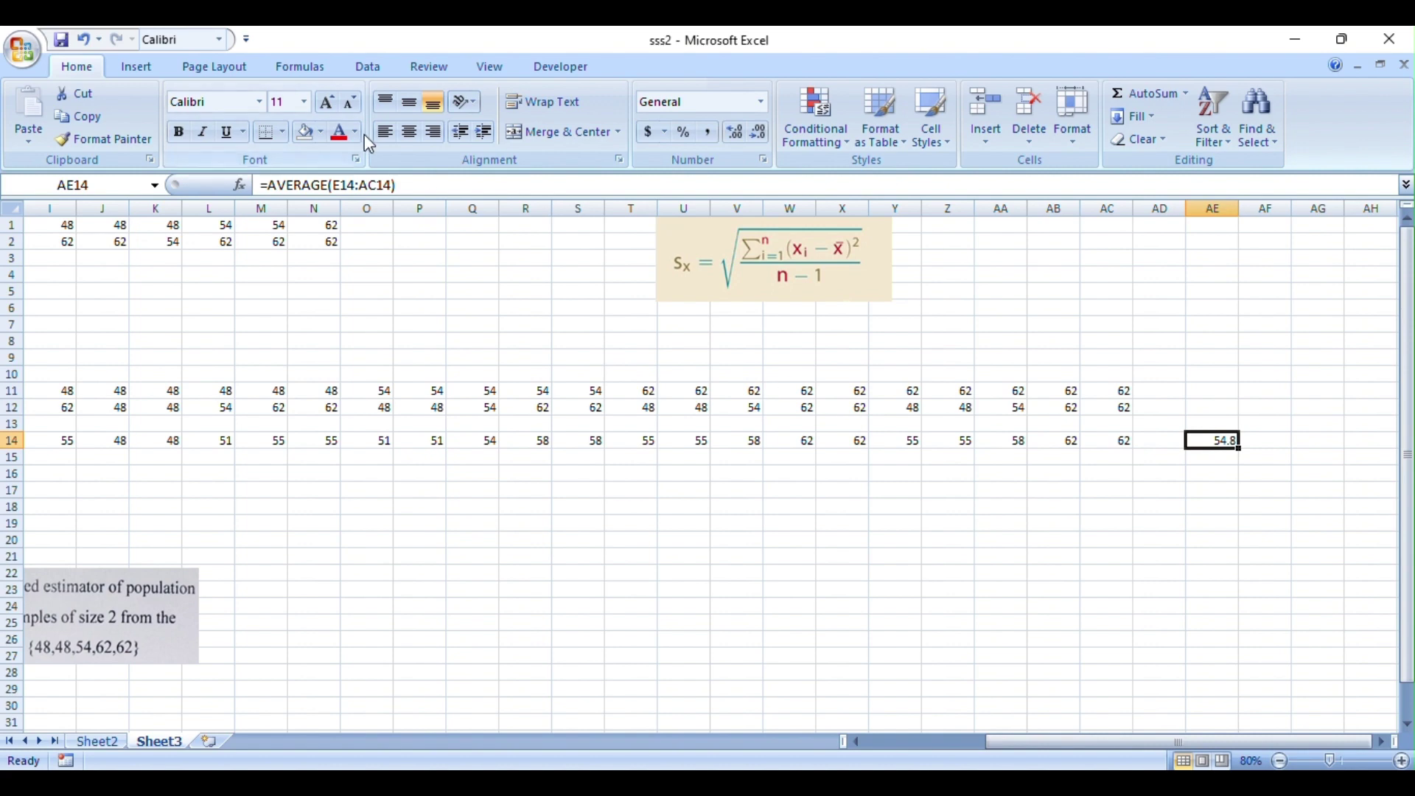
left_click(321, 132)
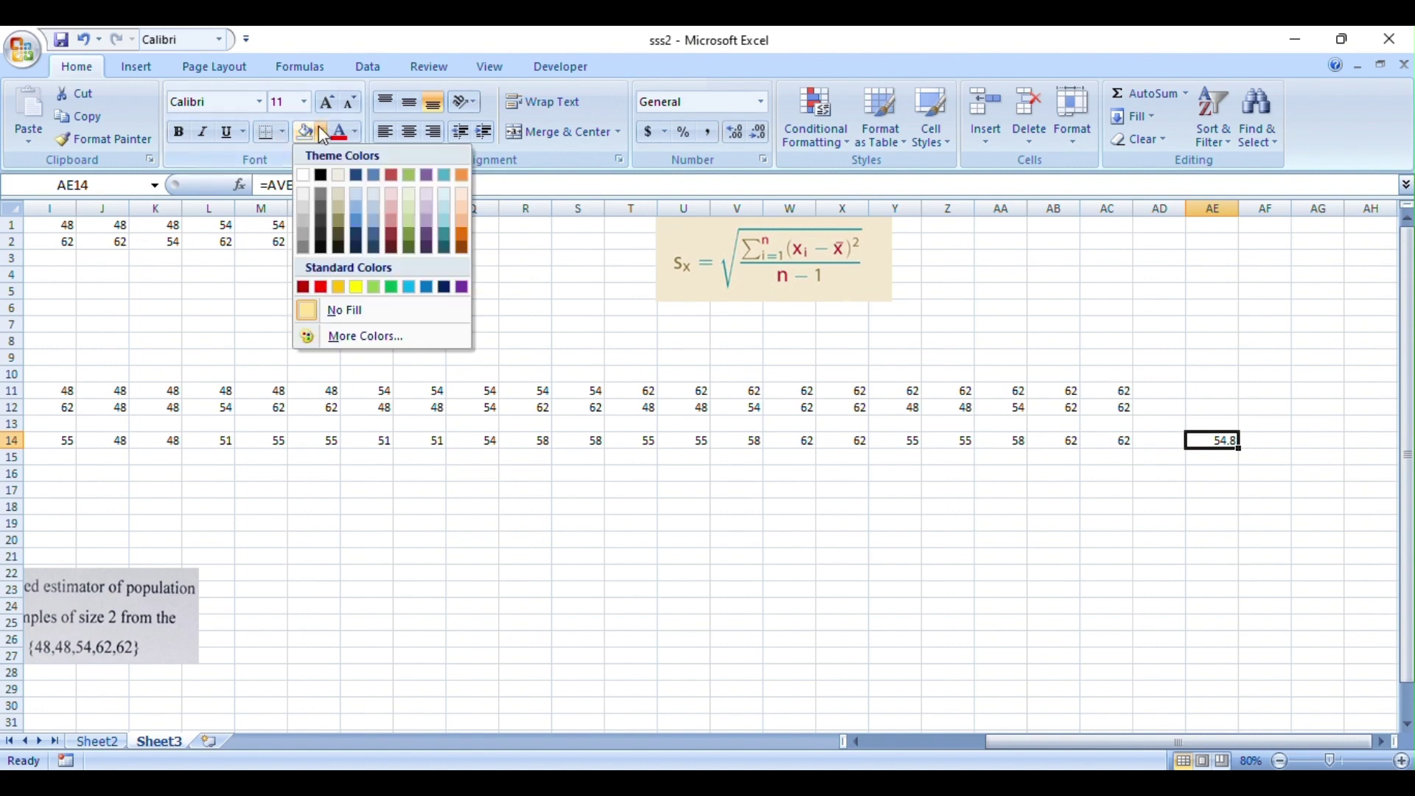
left_click(355, 286)
left_click(991, 522)
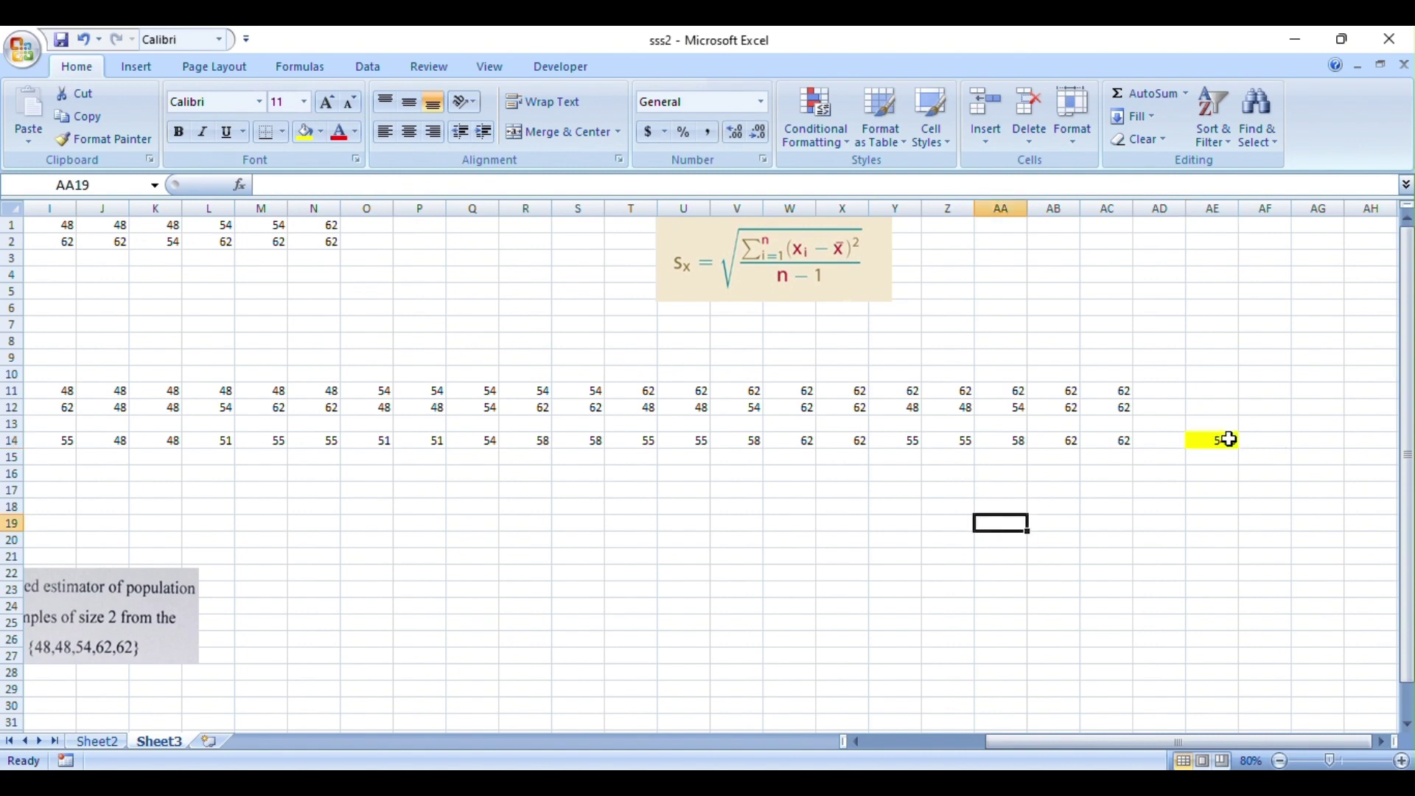
Step: Compare AE14 with the population mean in A7 and give A7 the same yellow fill
left_click(1227, 440)
left_click_drag(1231, 741, 969, 765)
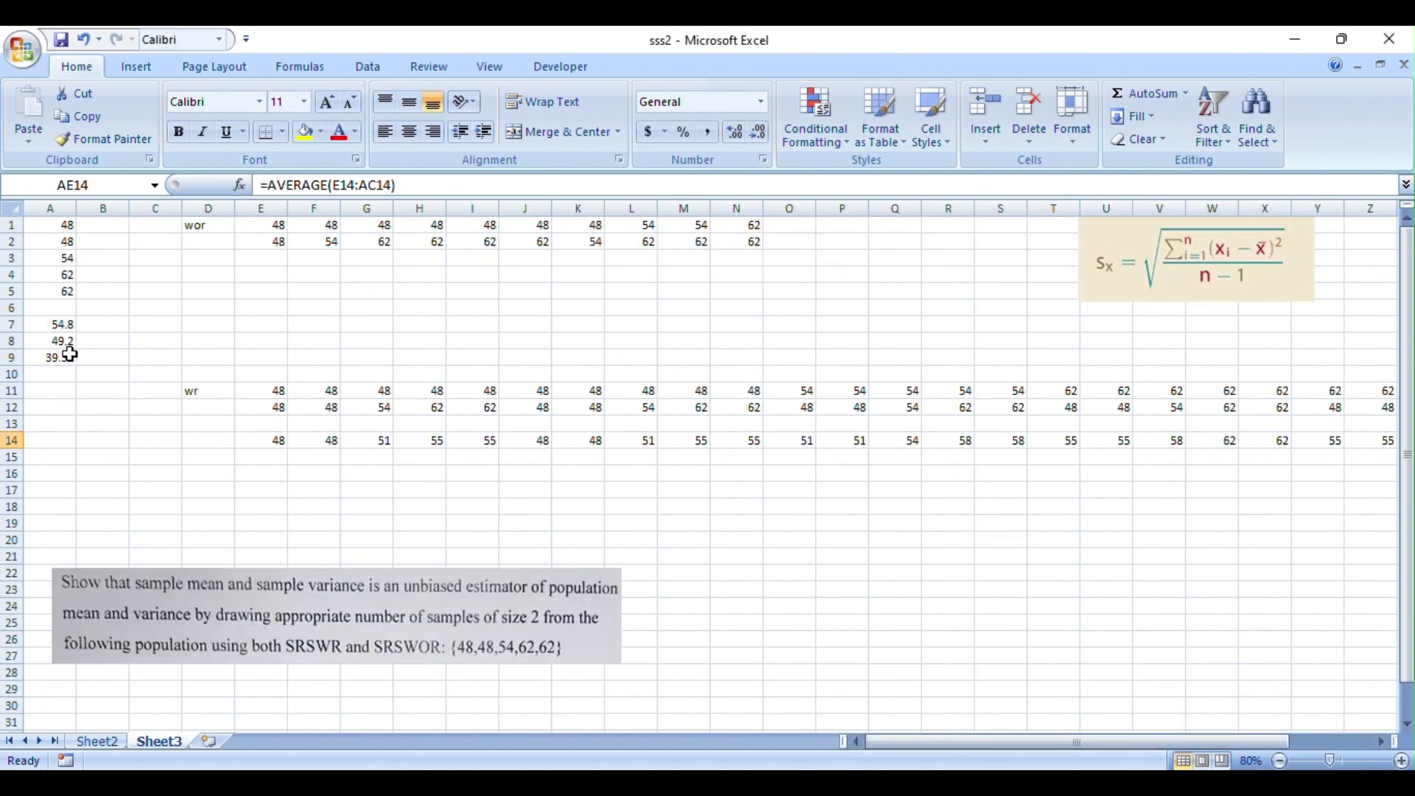
left_click(58, 325)
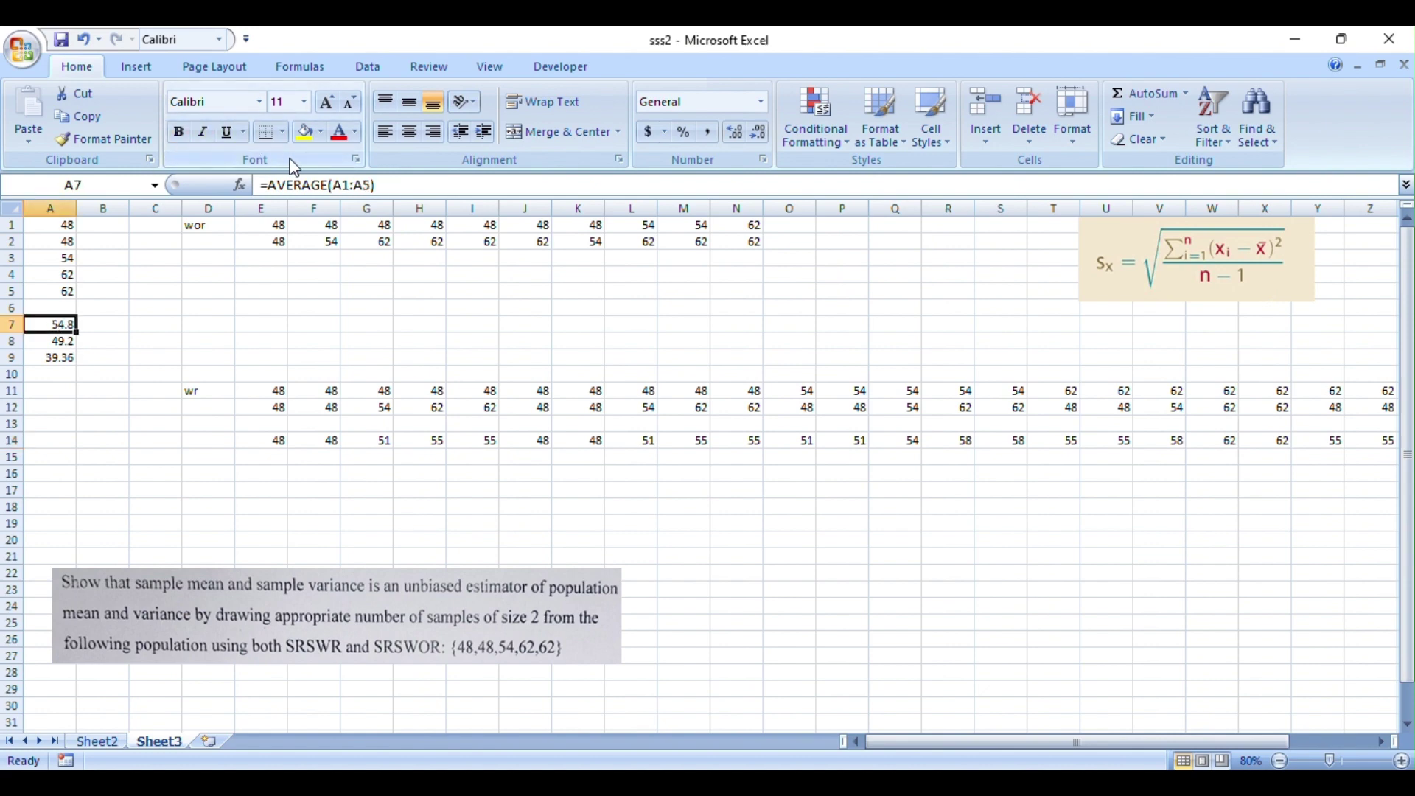
left_click(305, 132)
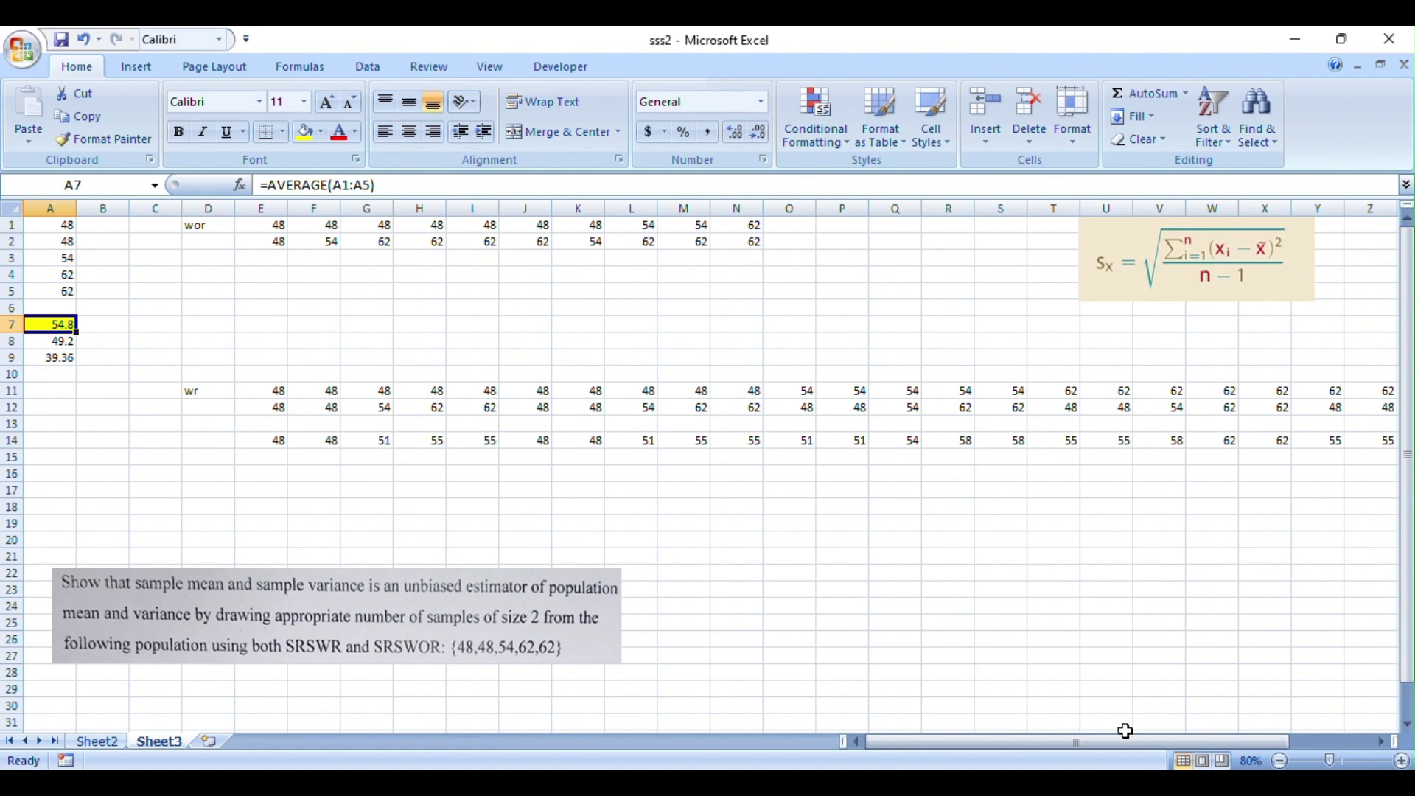
Step: Calculate the first with-replacement sample's variance in E15 with VAR(E11:E12) and fill the formula across to AC15
left_click_drag(1125, 747, 1013, 726)
left_click(280, 457)
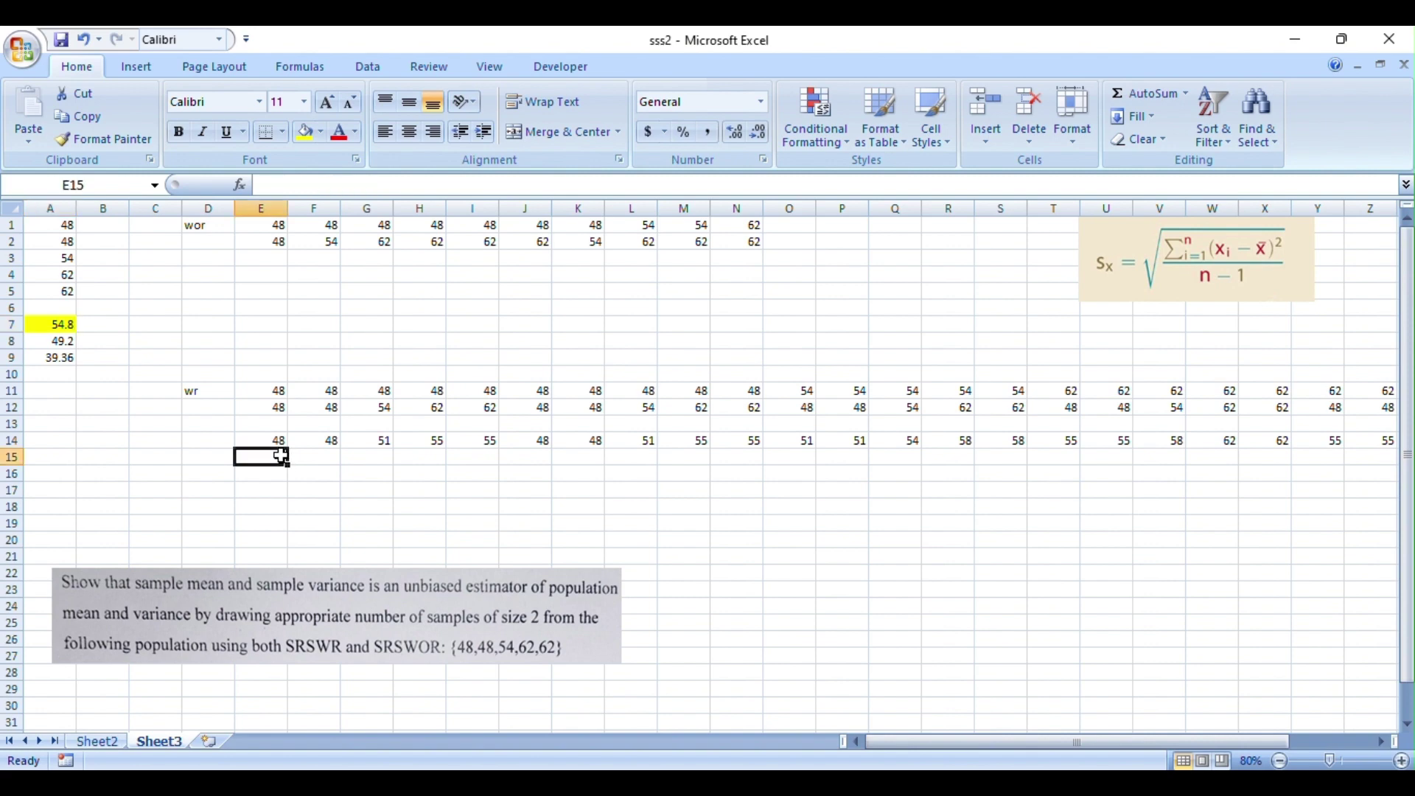
type("=")
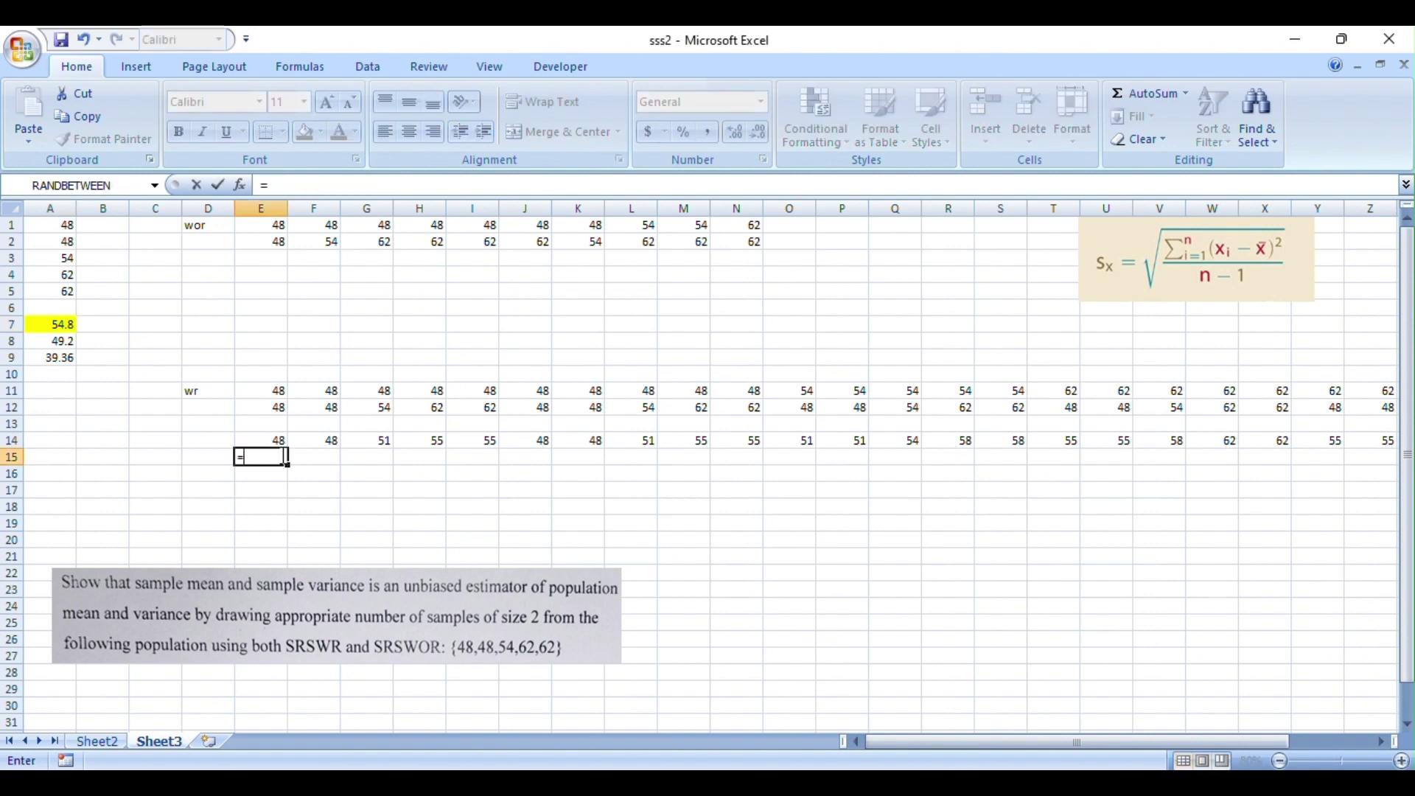
type("va")
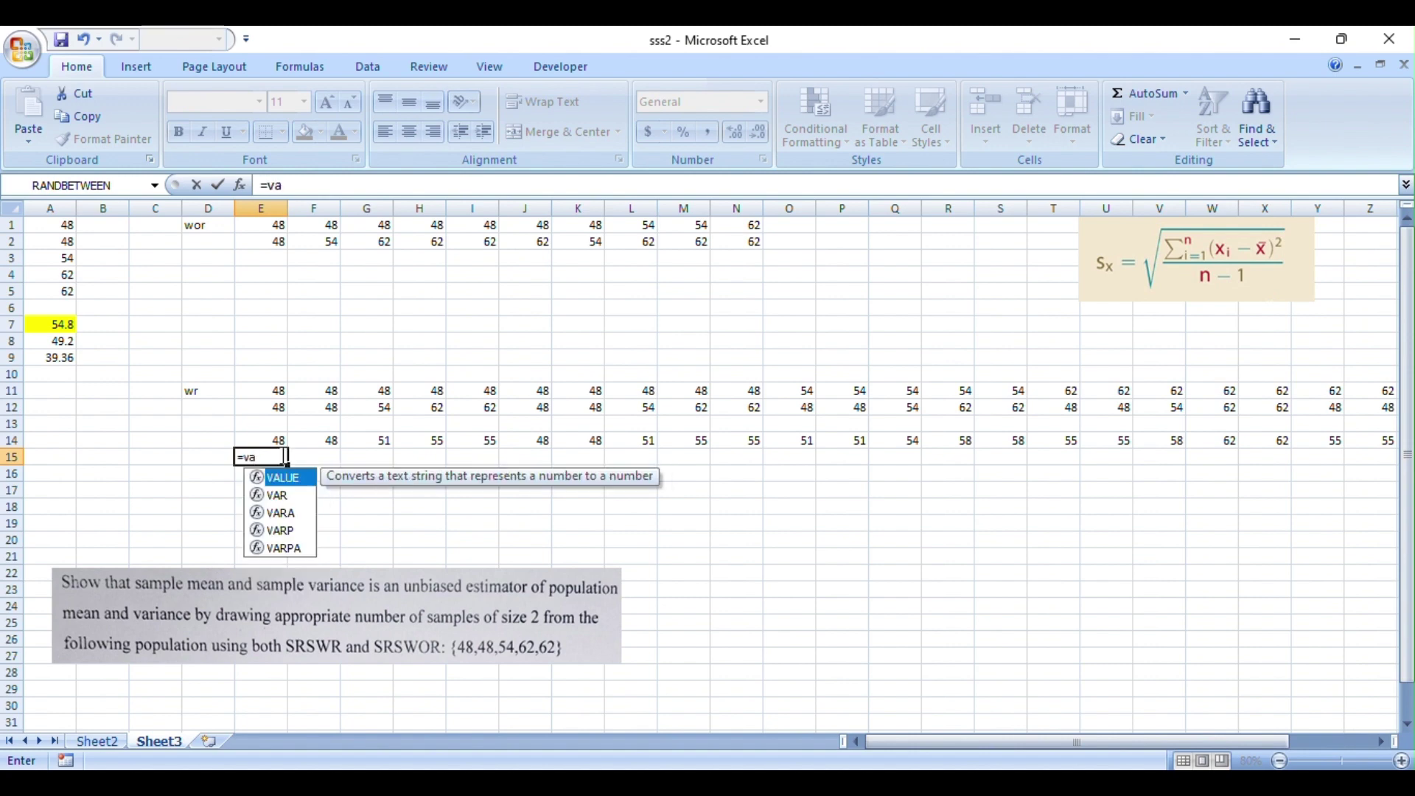
key("Down")
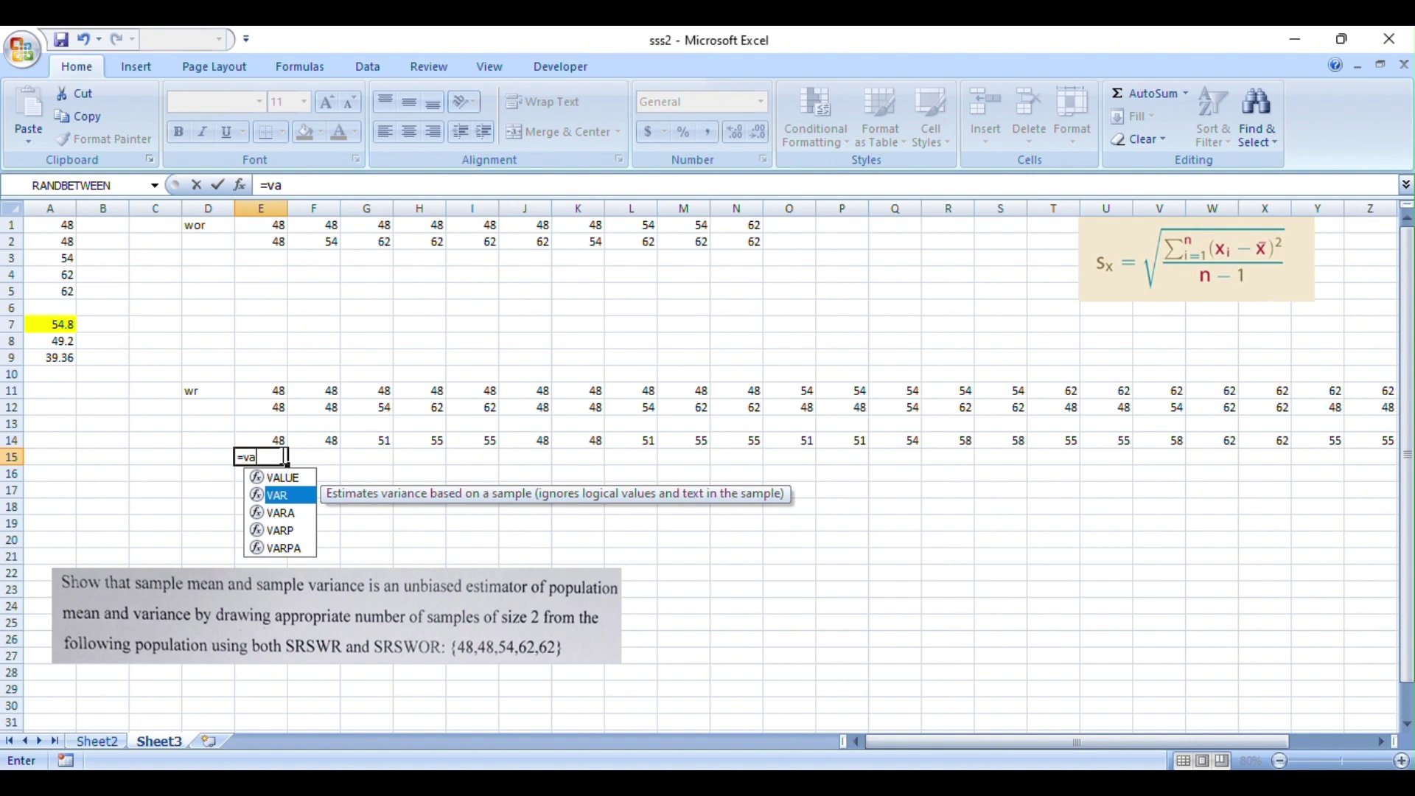
key("Tab")
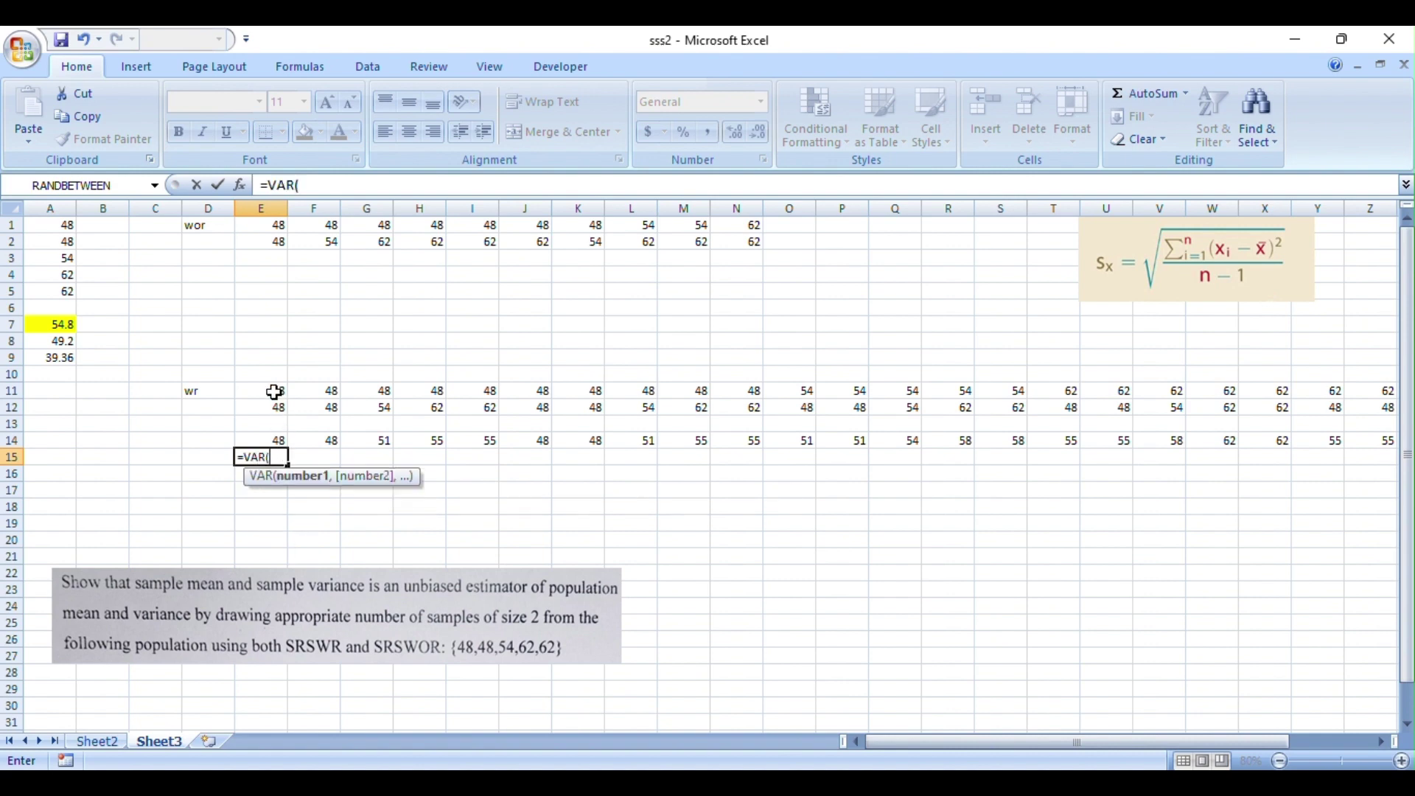
left_click_drag(274, 395, 277, 413)
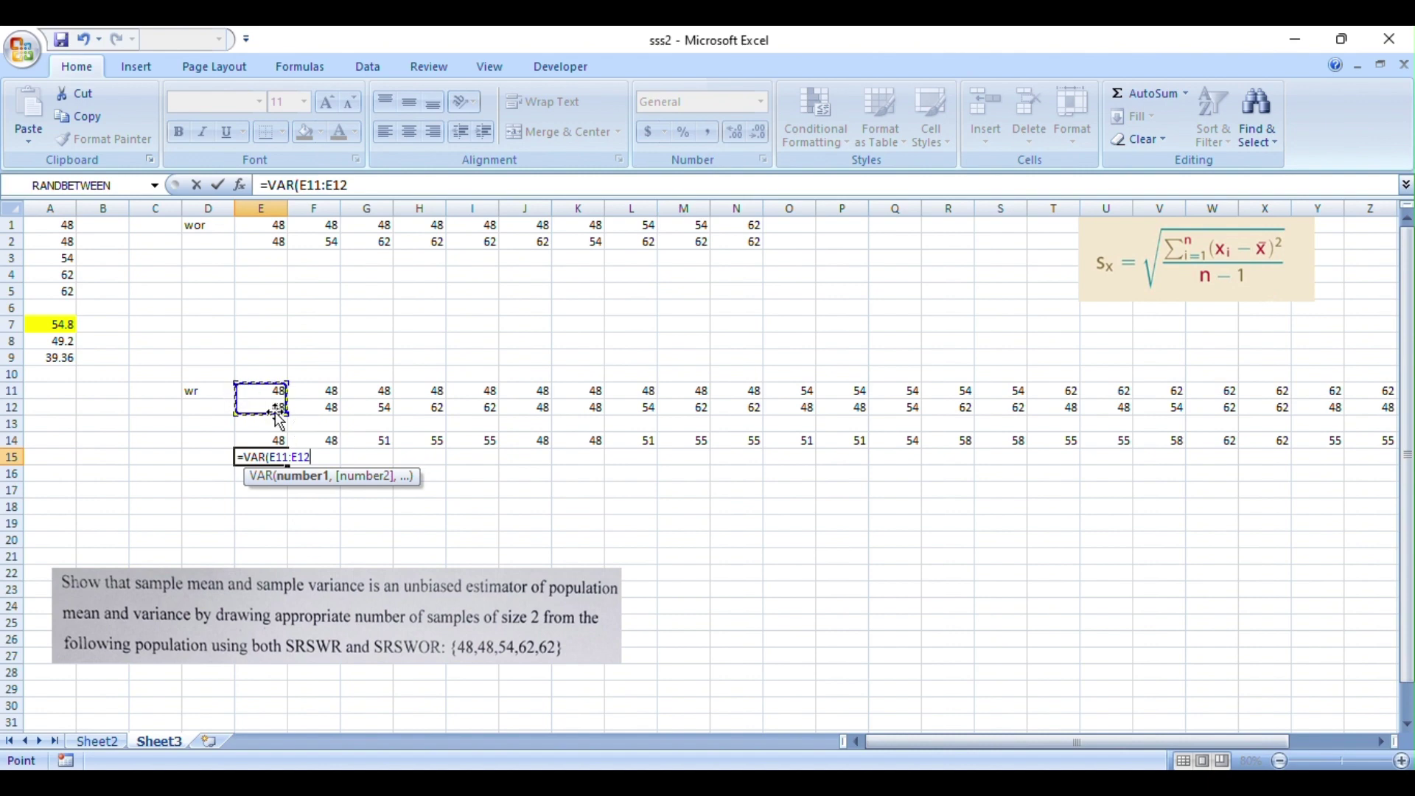
key("Return")
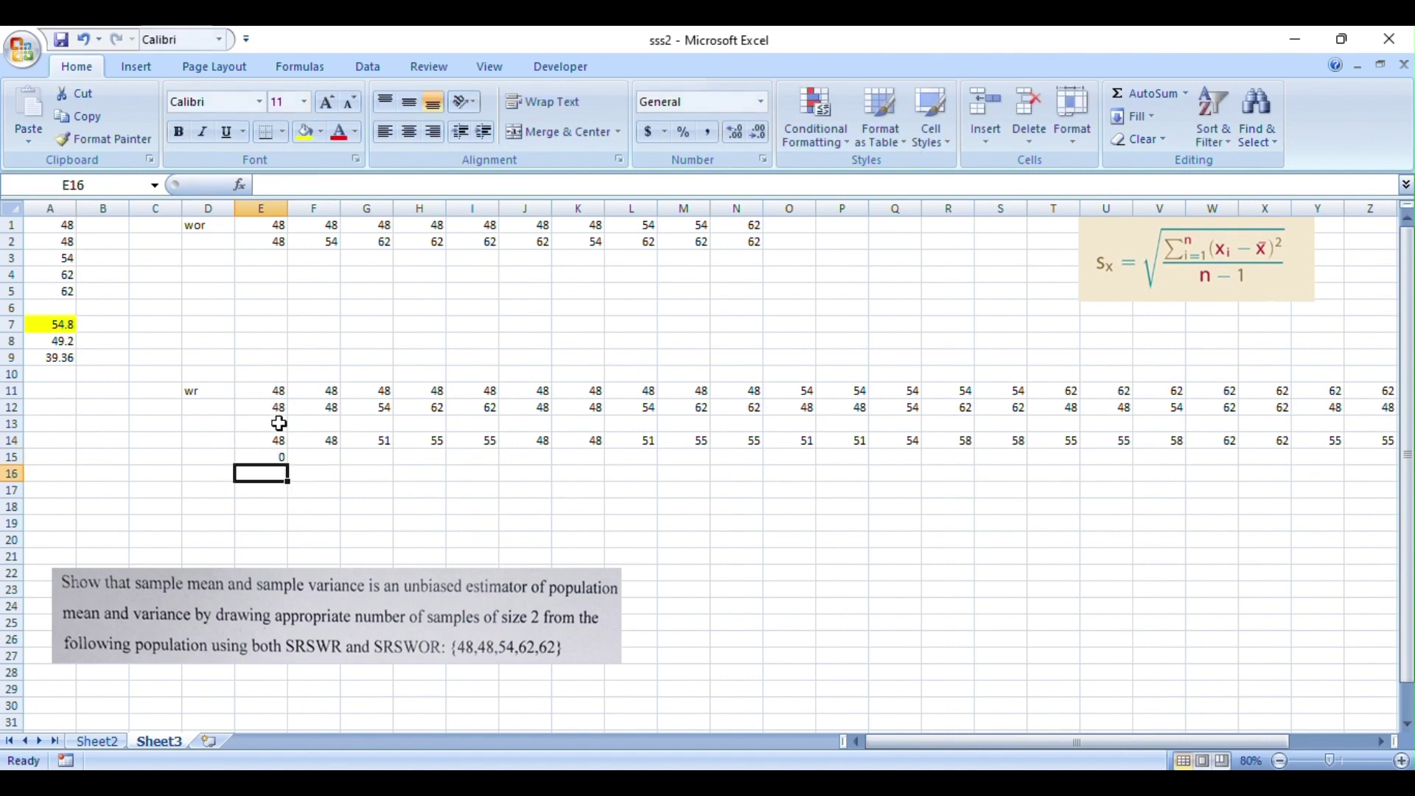
left_click(271, 457)
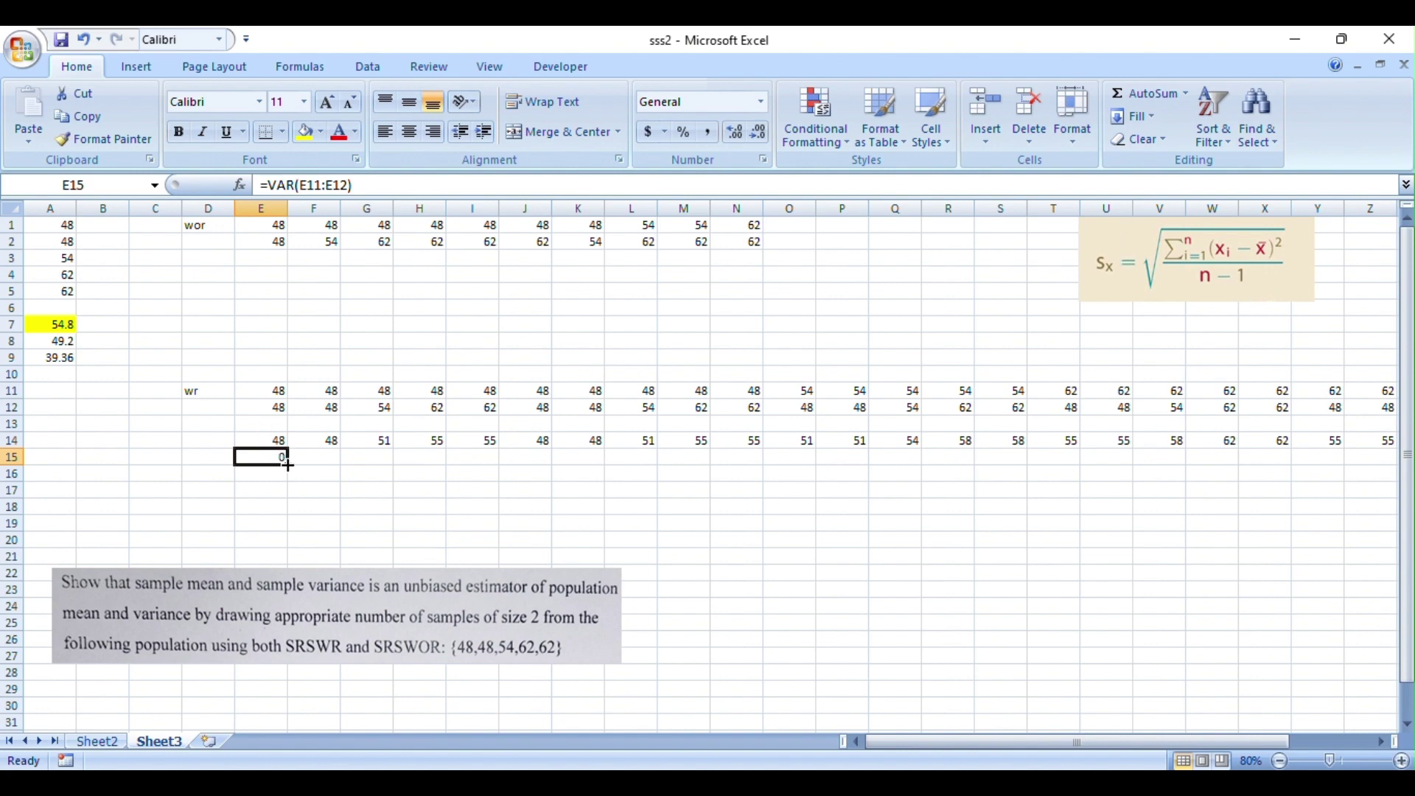
left_click_drag(288, 463, 1232, 537)
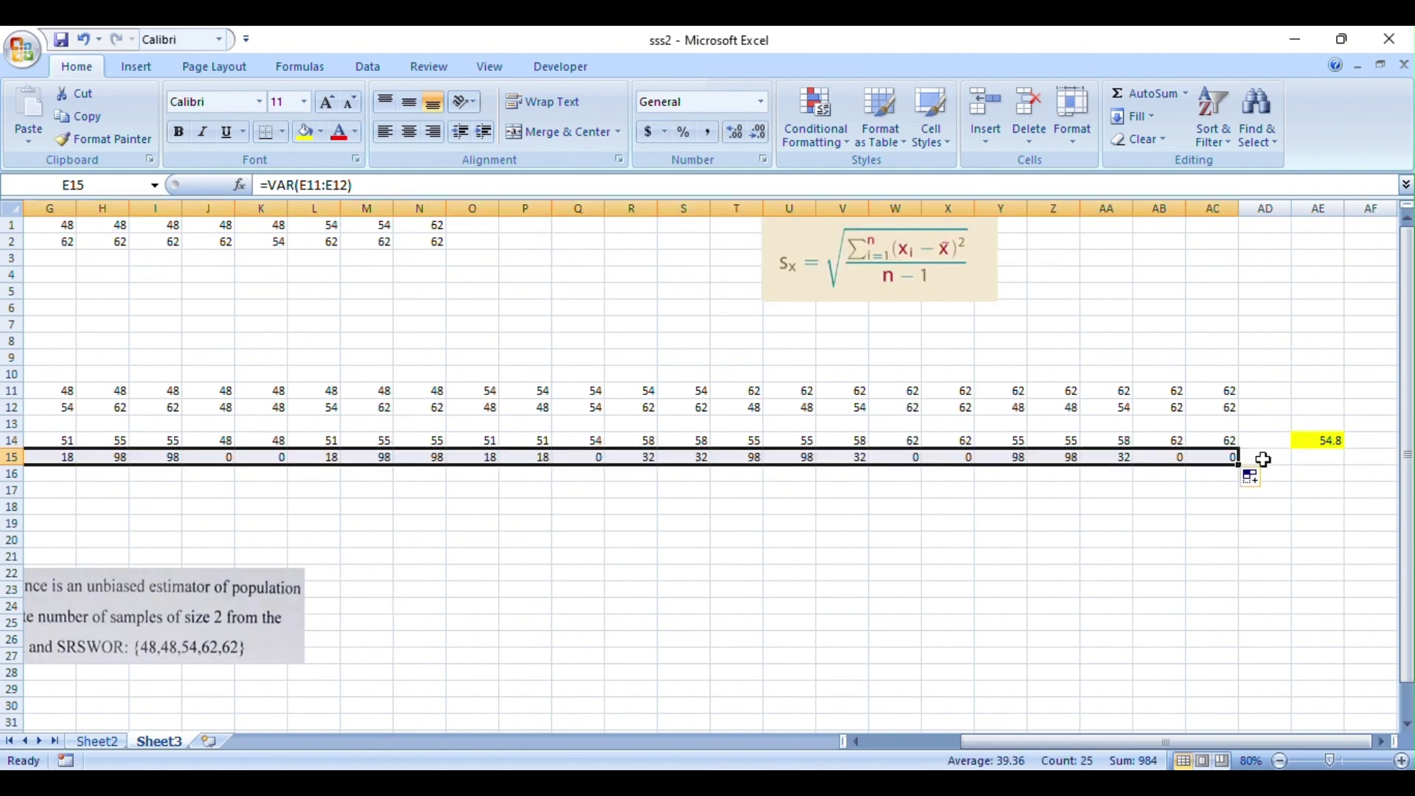
Step: Review the two population variance formulas in A8 and A9
left_click(1295, 458)
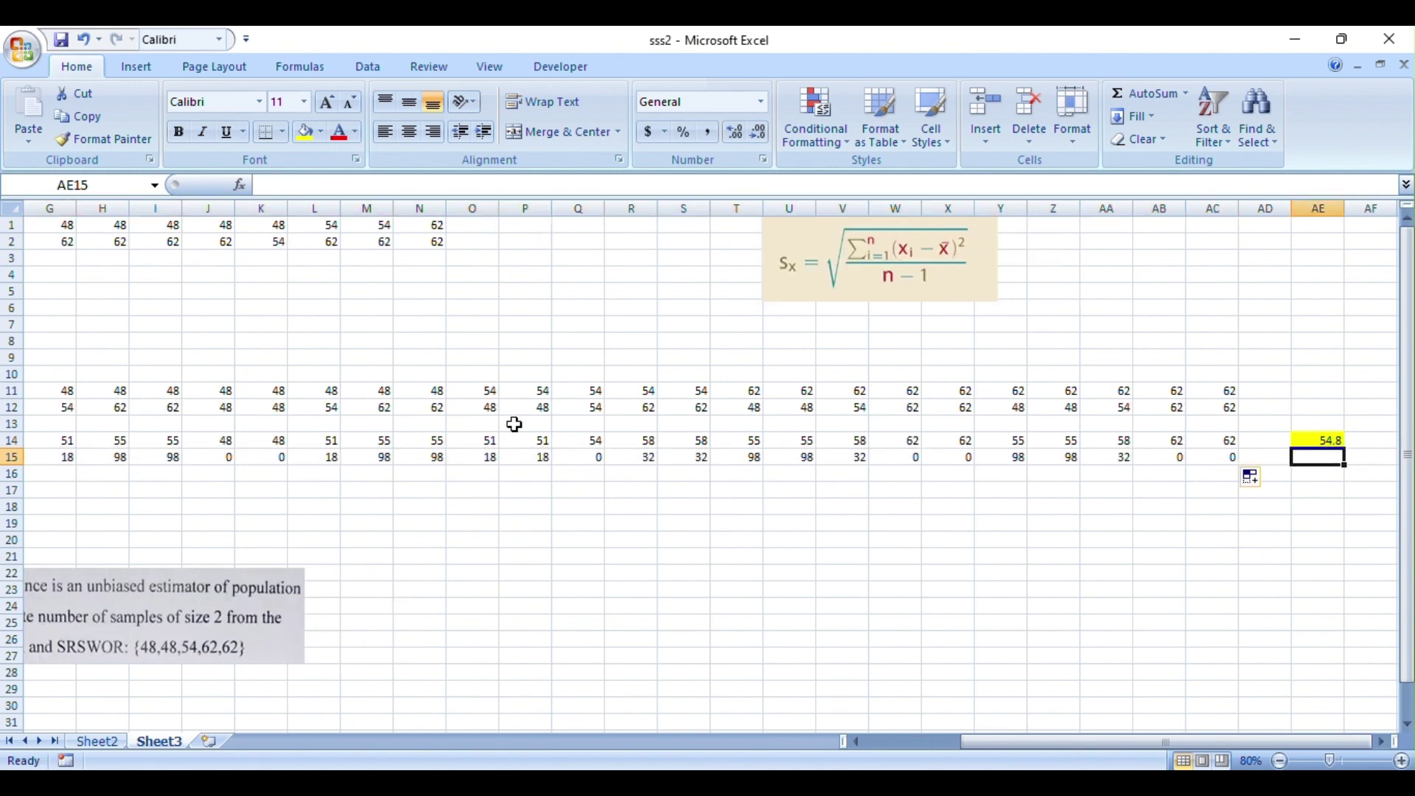
left_click_drag(1021, 742, 743, 727)
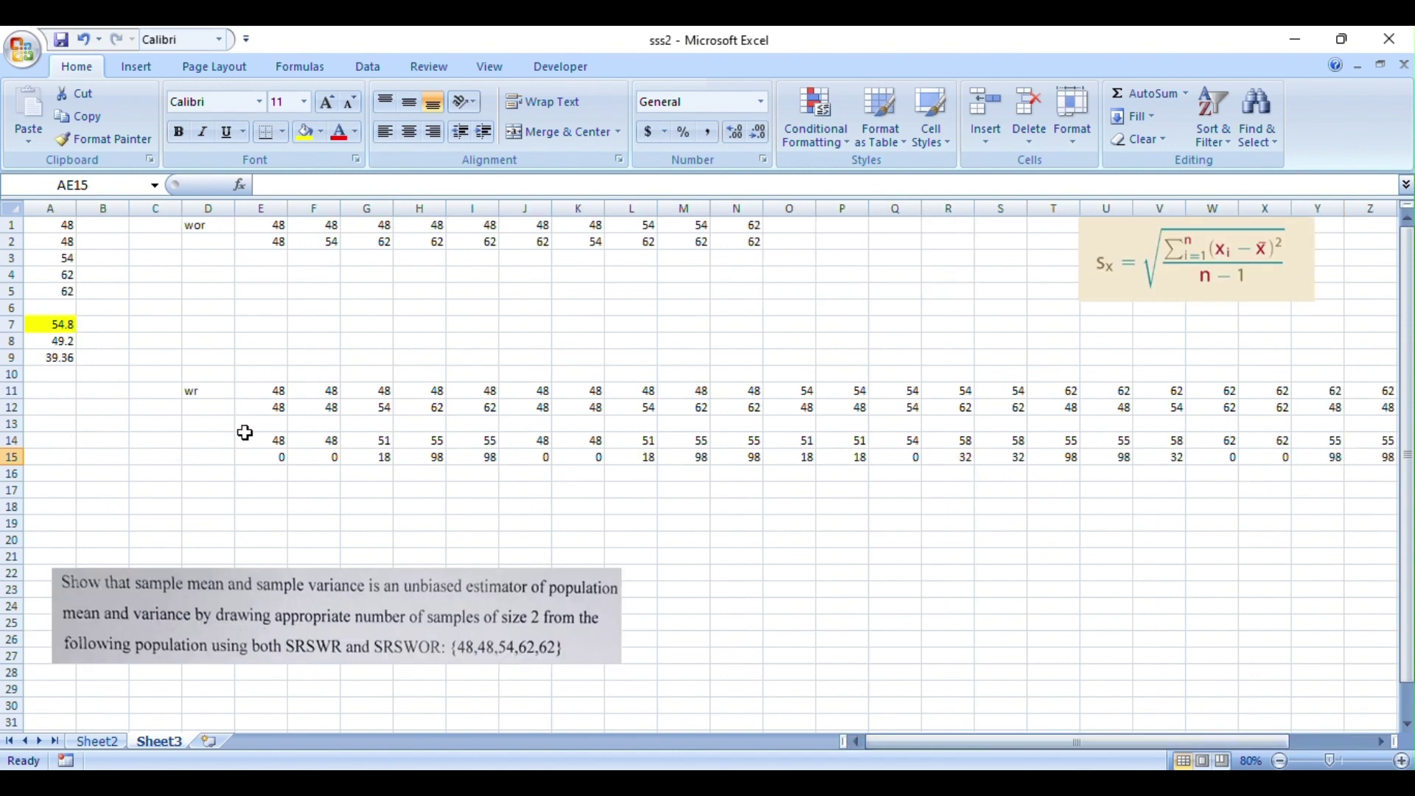
left_click(68, 344)
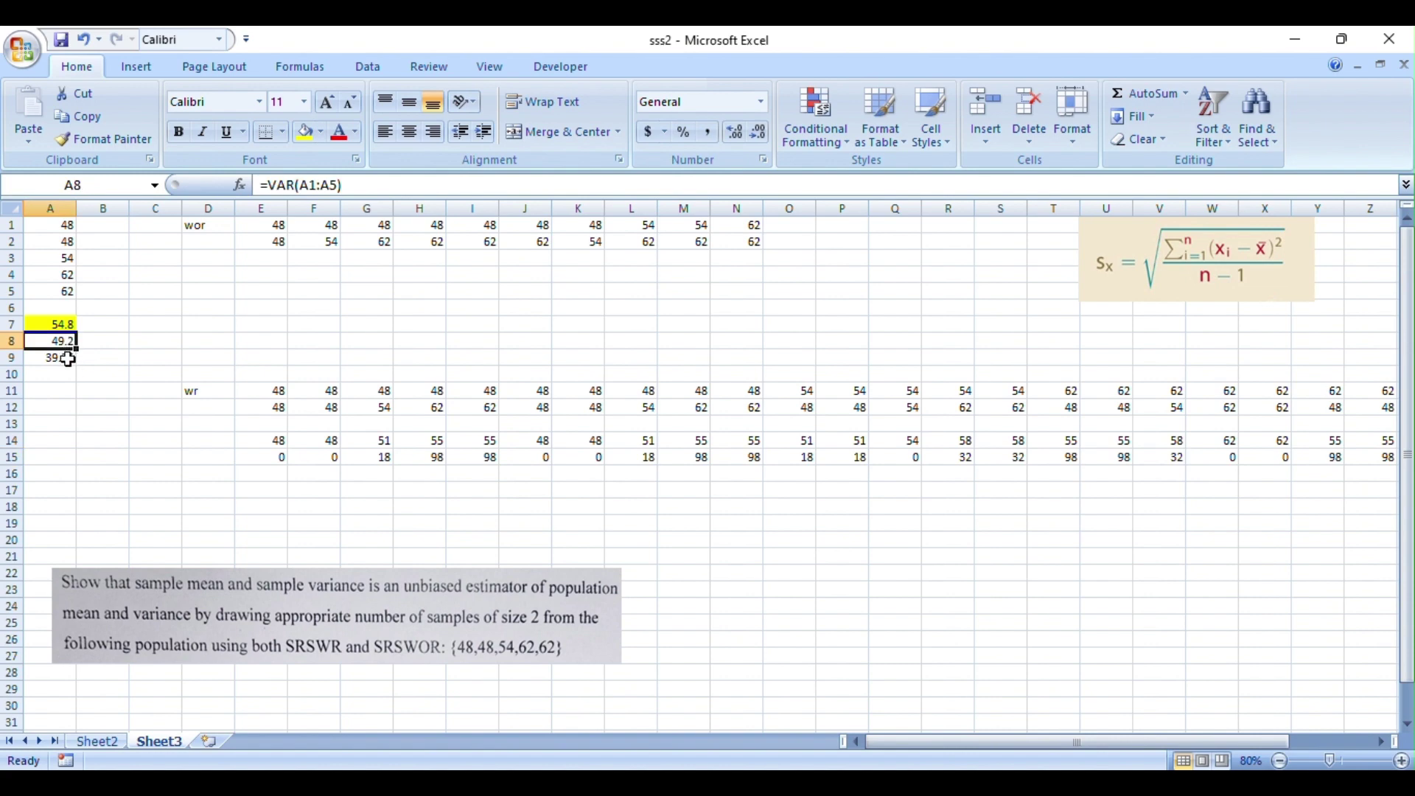
left_click(62, 362)
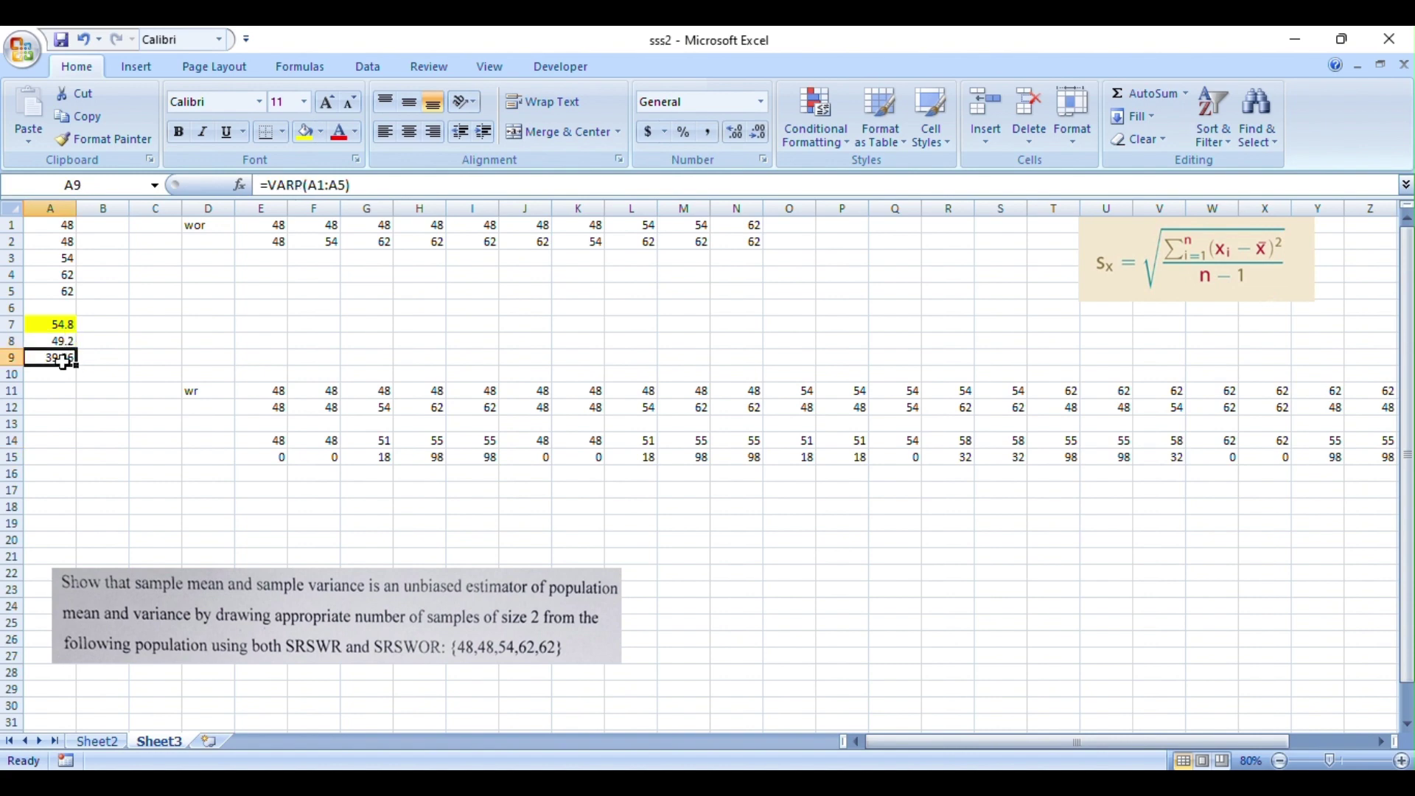
left_click(368, 510)
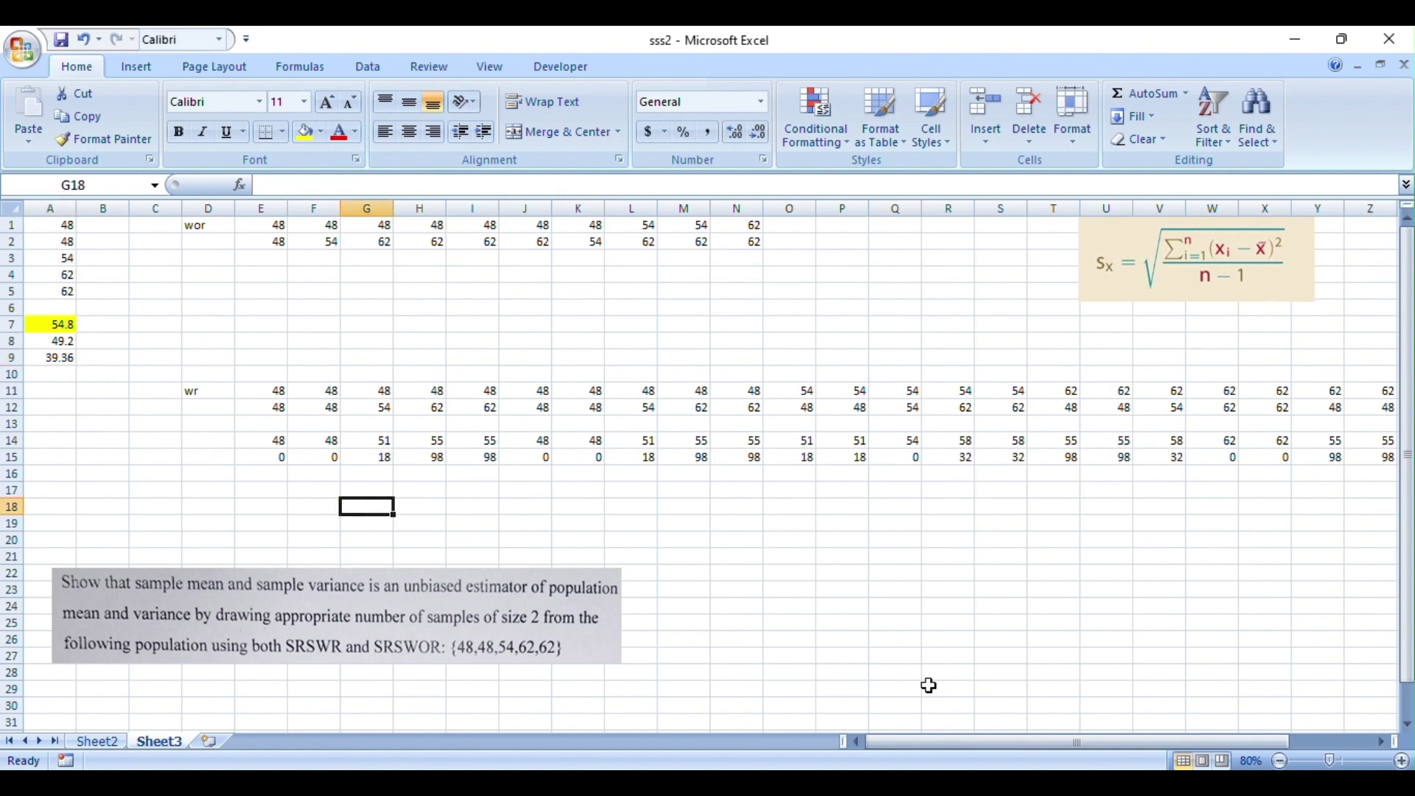
left_click_drag(1042, 746, 1263, 757)
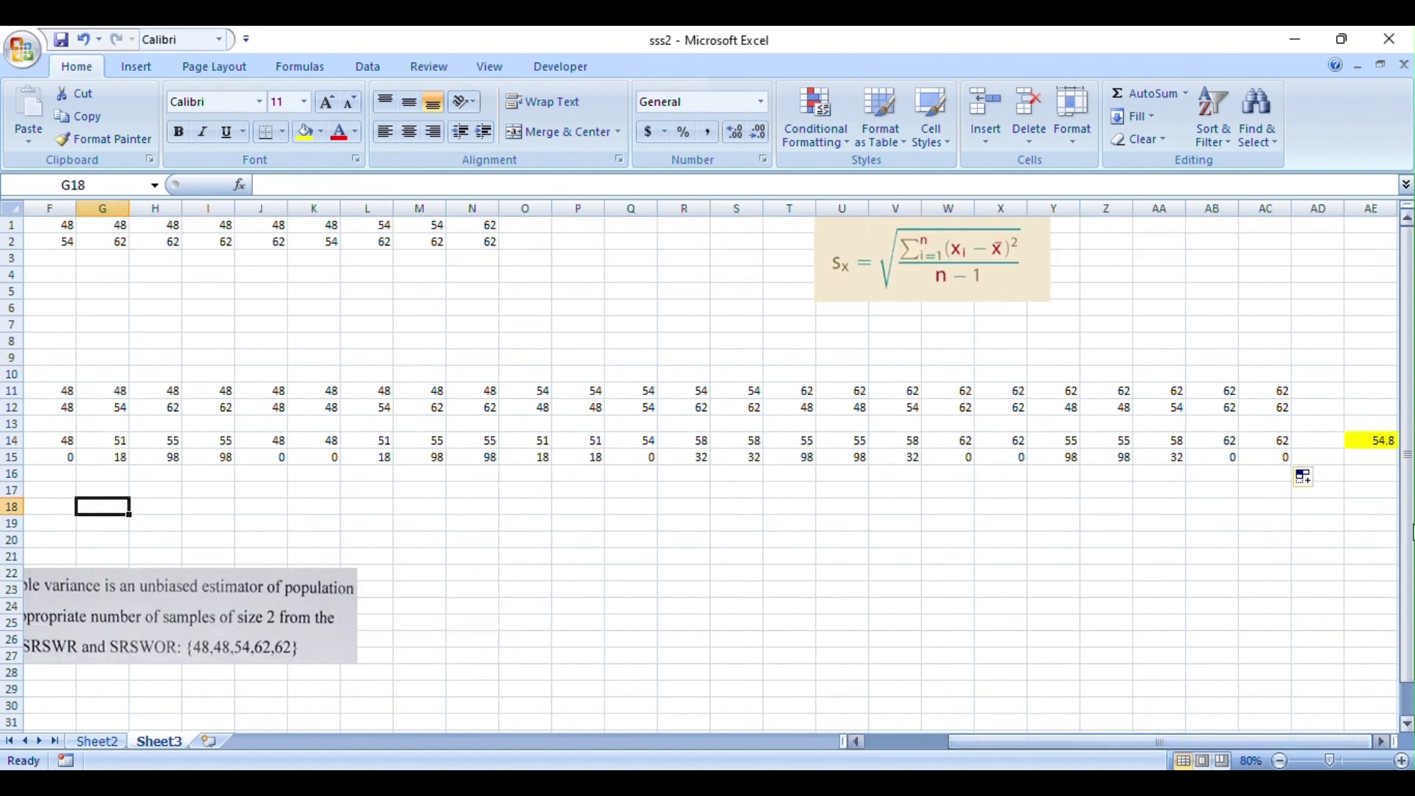
left_click(1376, 457)
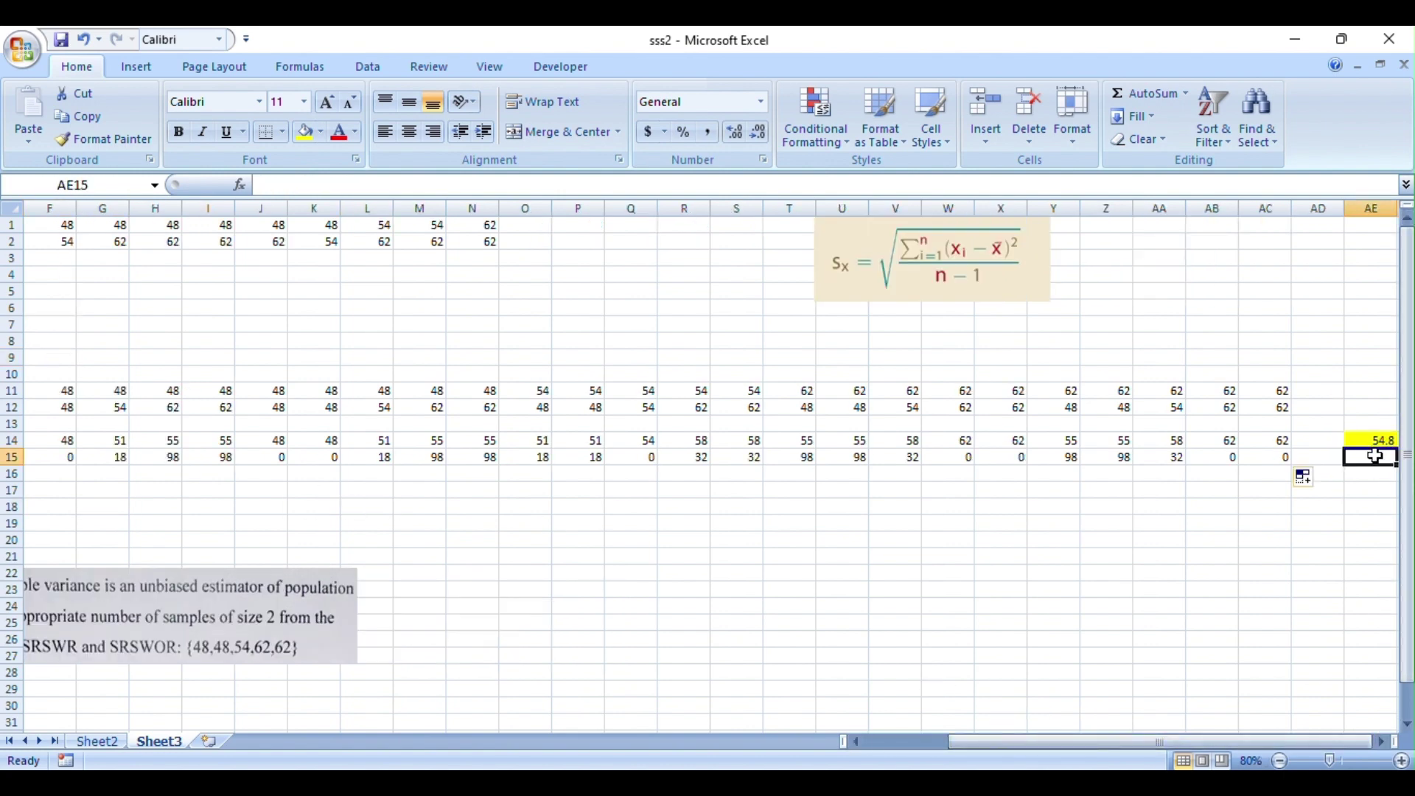
type("=")
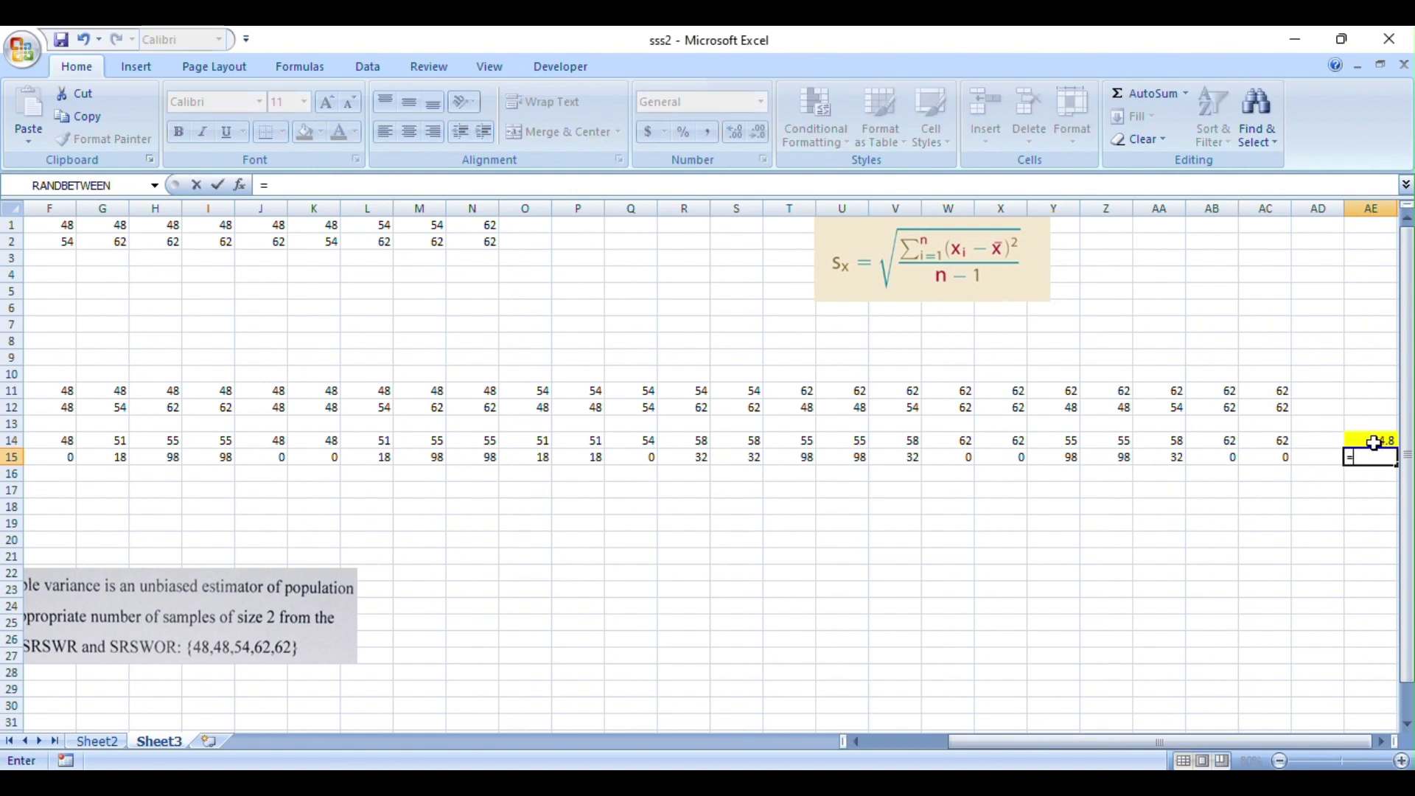
left_click(1375, 440)
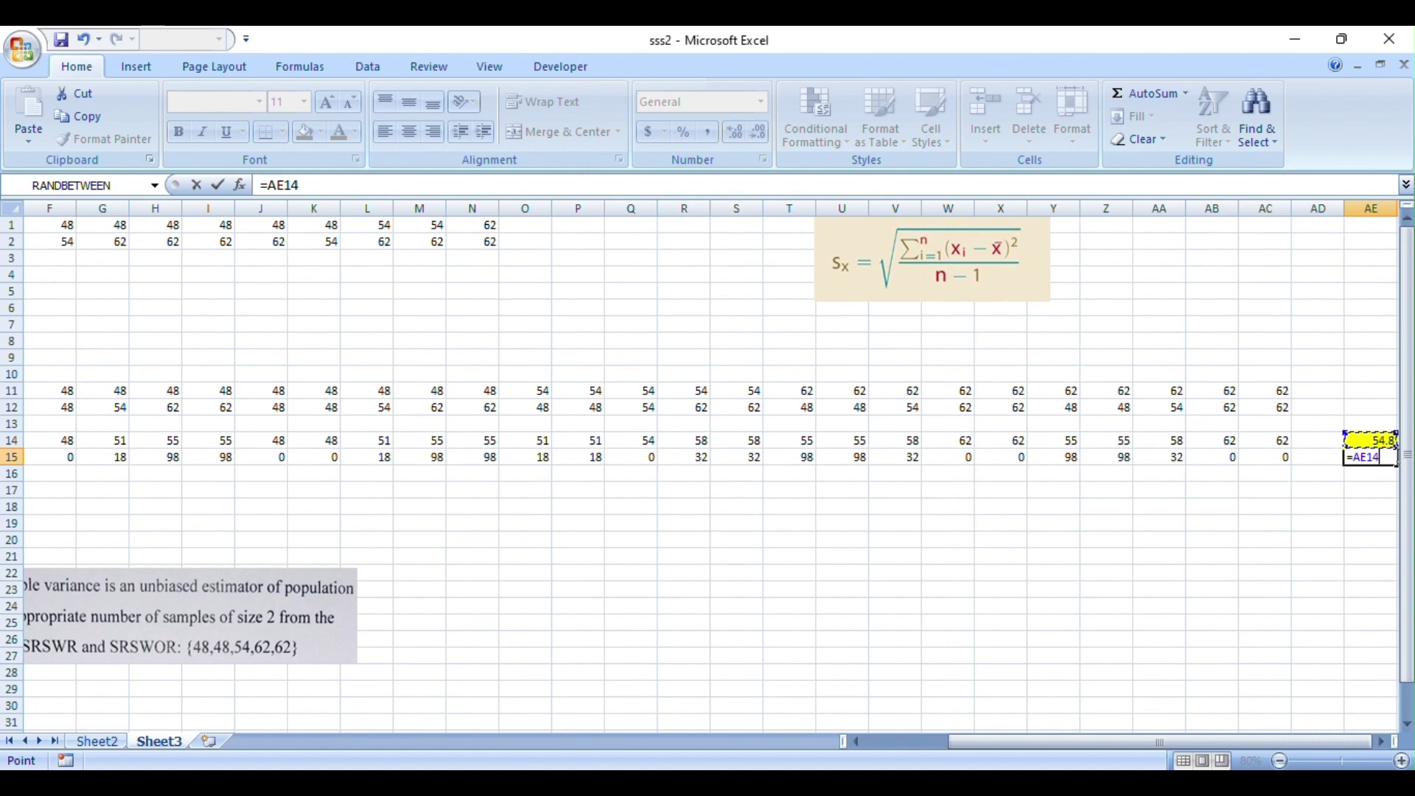
key("BackSpace")
key("BackSpace")
key("BackSpace")
key("BackSpace")
key("BackSpace")
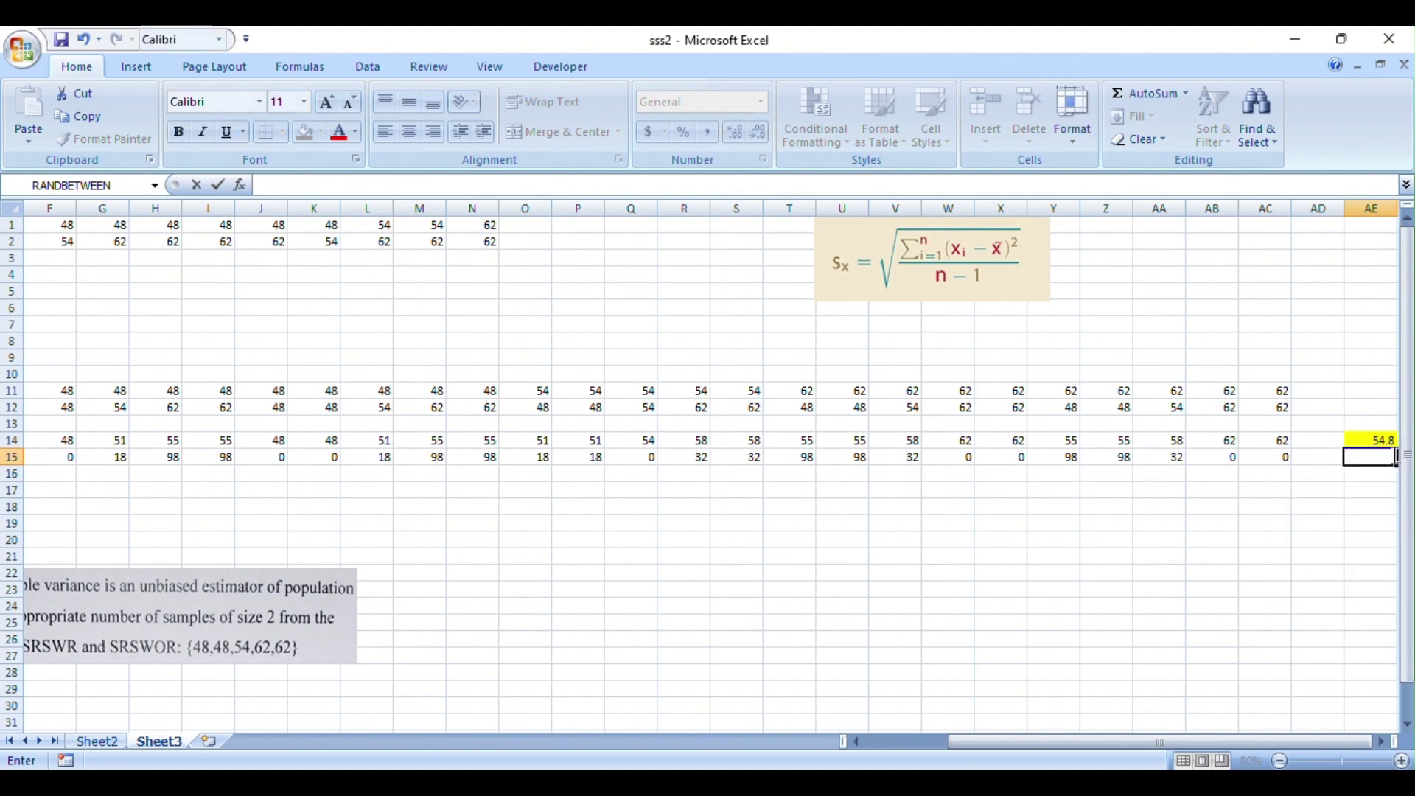
Step: Fill the AVERAGE formula from AE14 down to AE15 to average all the with-replacement sample variances
left_click(1380, 440)
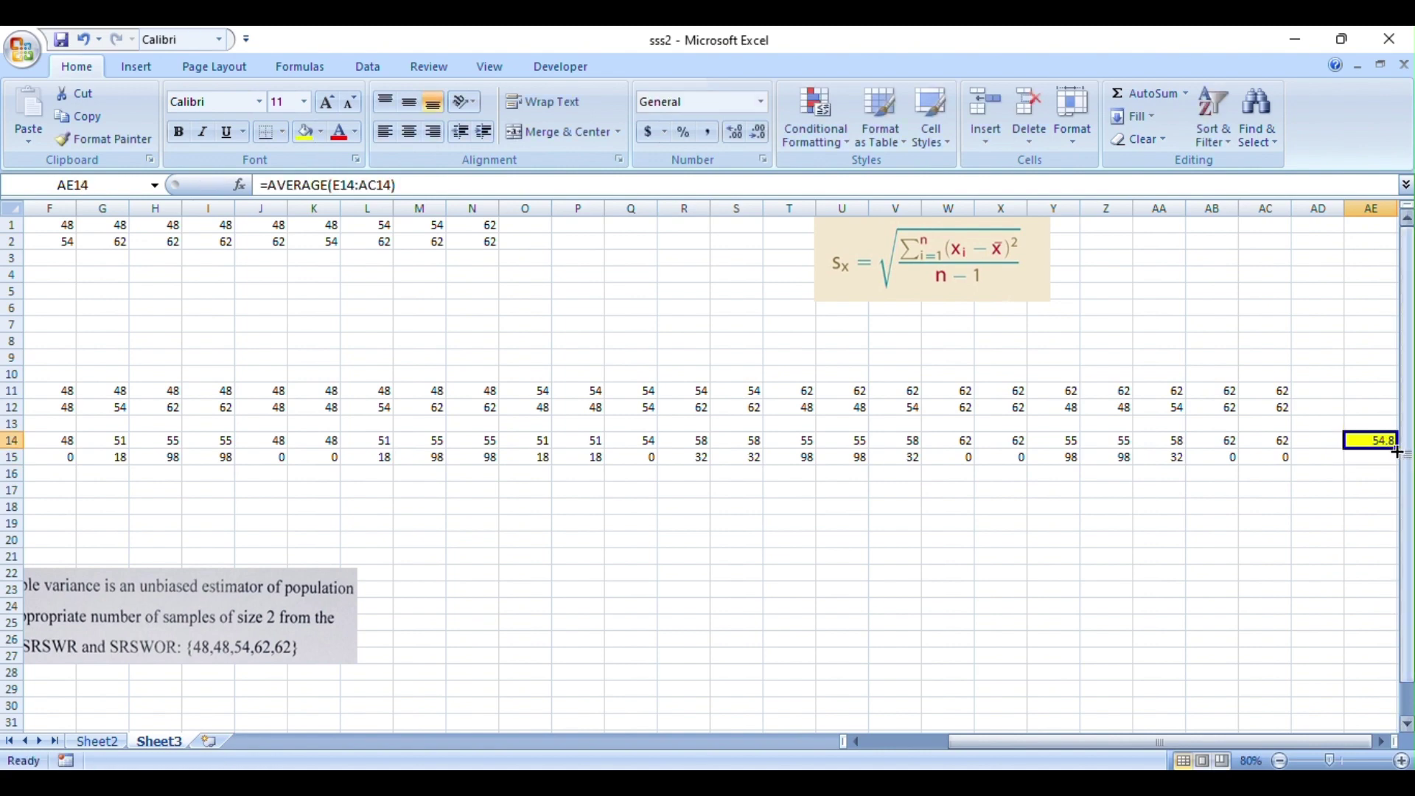
left_click_drag(1396, 448, 1395, 459)
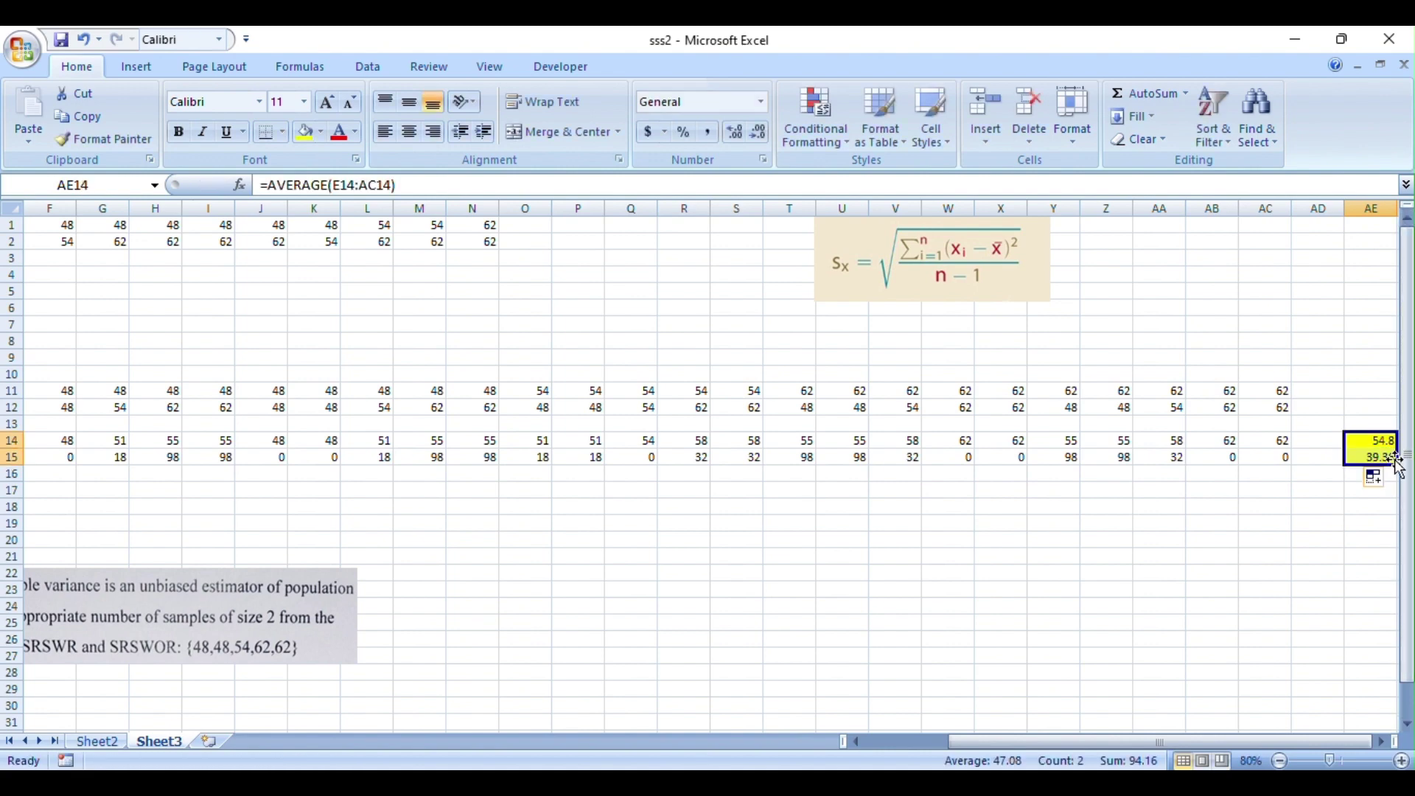
left_click(1349, 507)
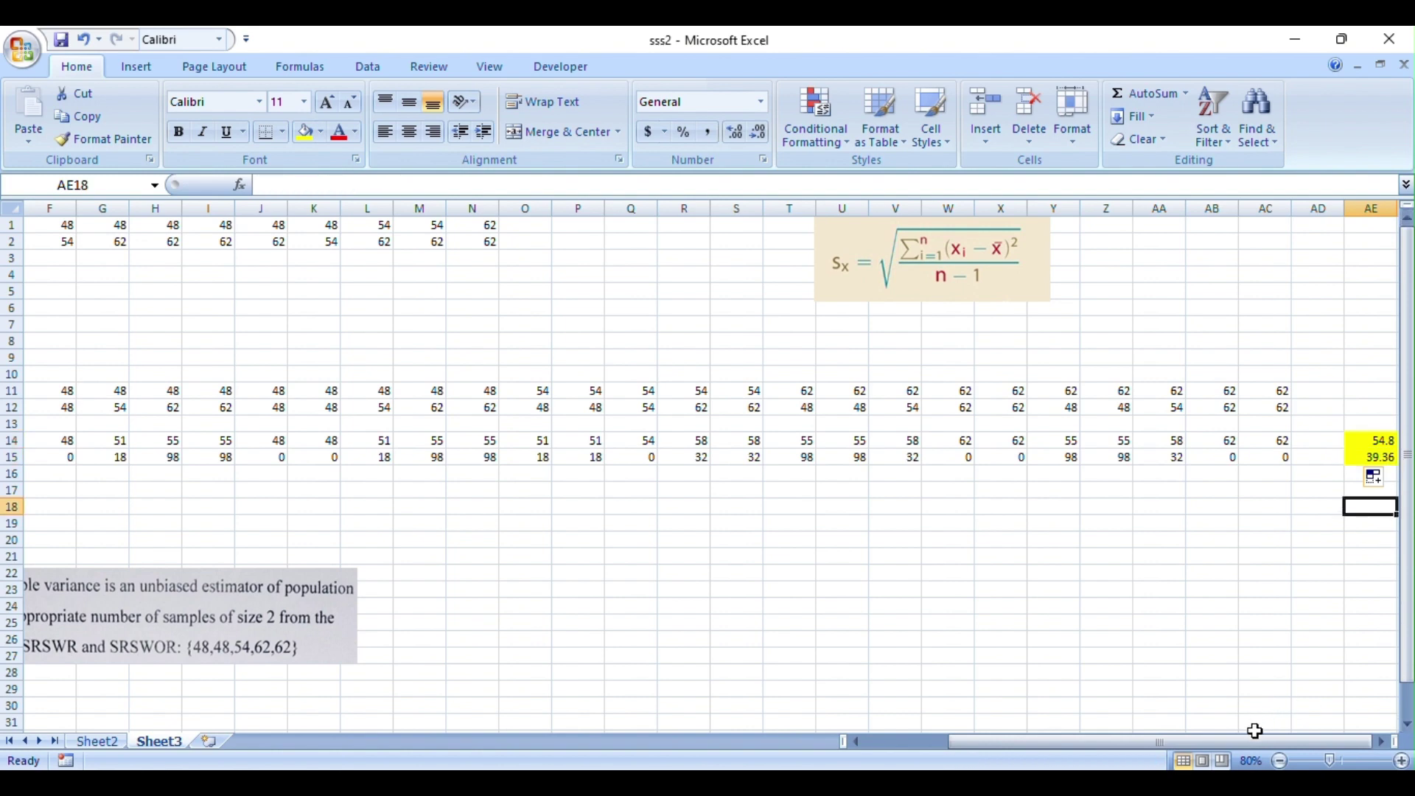
Step: Compare the average of the with-replacement sample variances in AE15 with the population variance in A9
left_click(1364, 457)
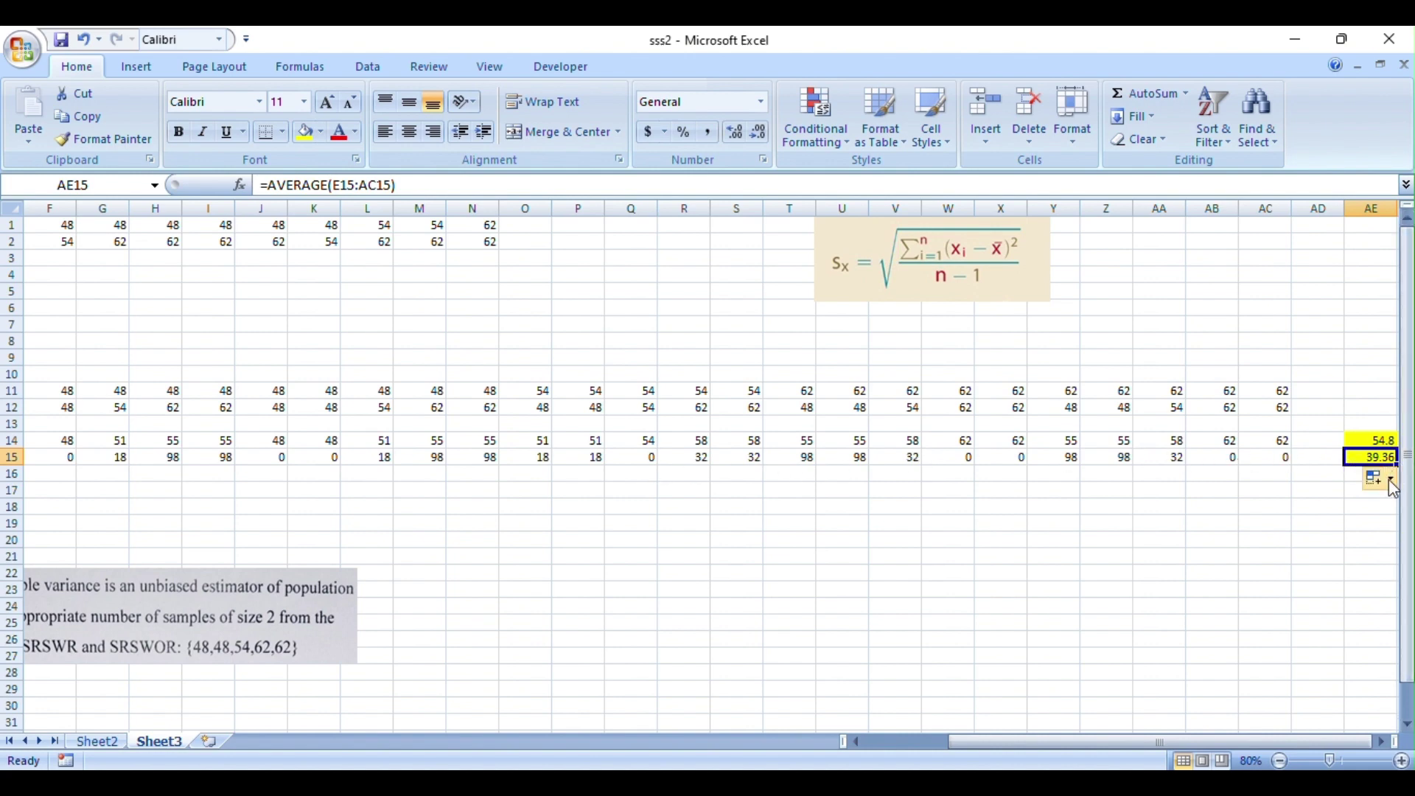
left_click_drag(1233, 741, 1082, 738)
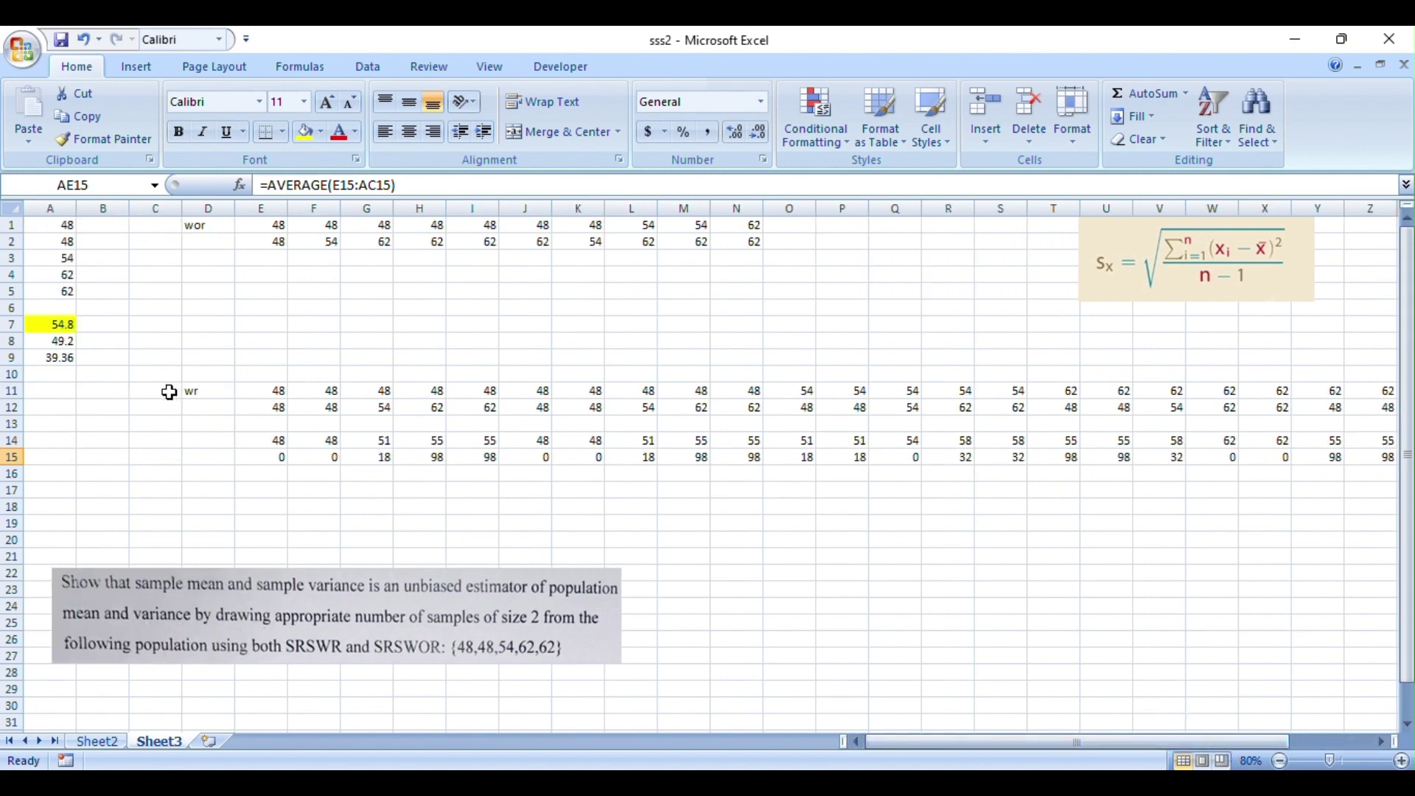
left_click(64, 360)
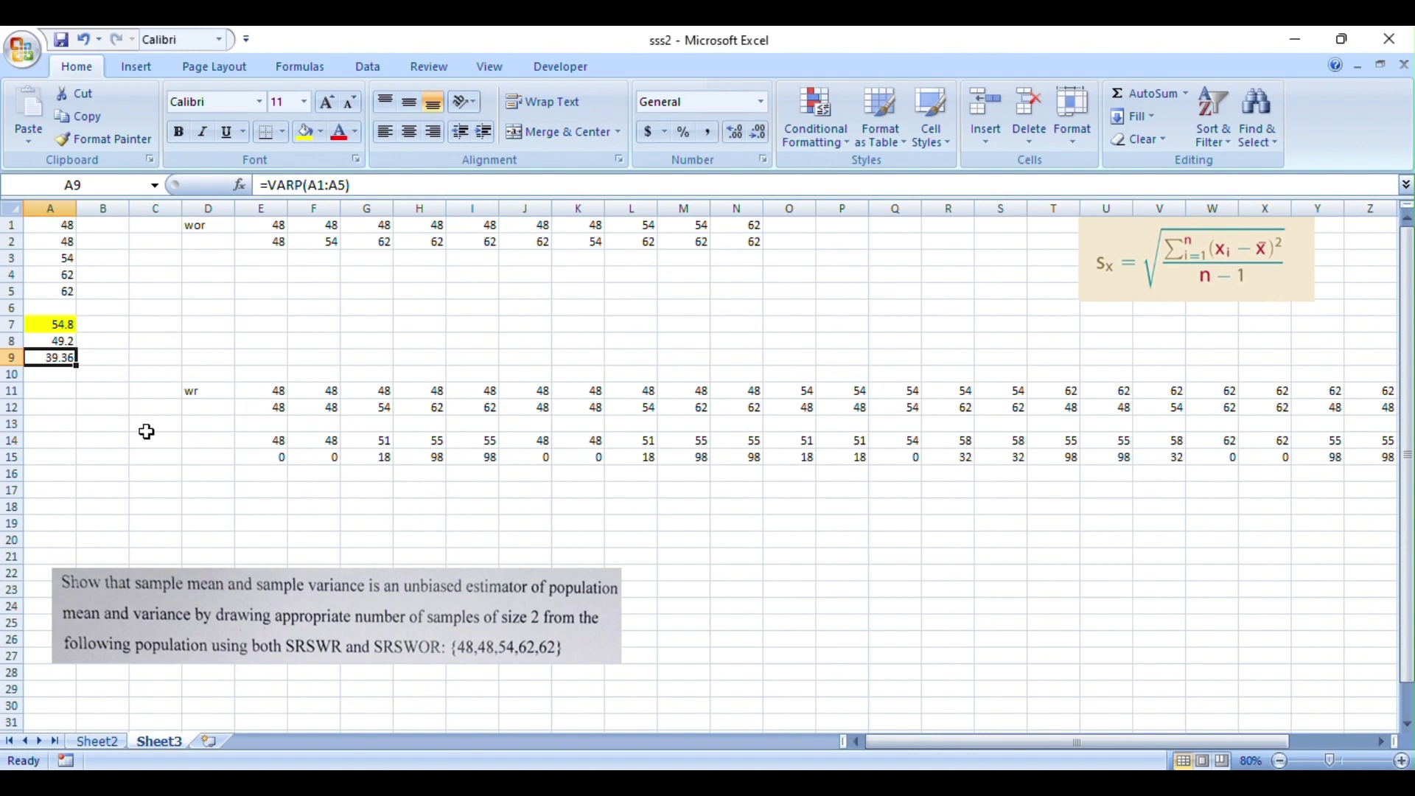
left_click(948, 474)
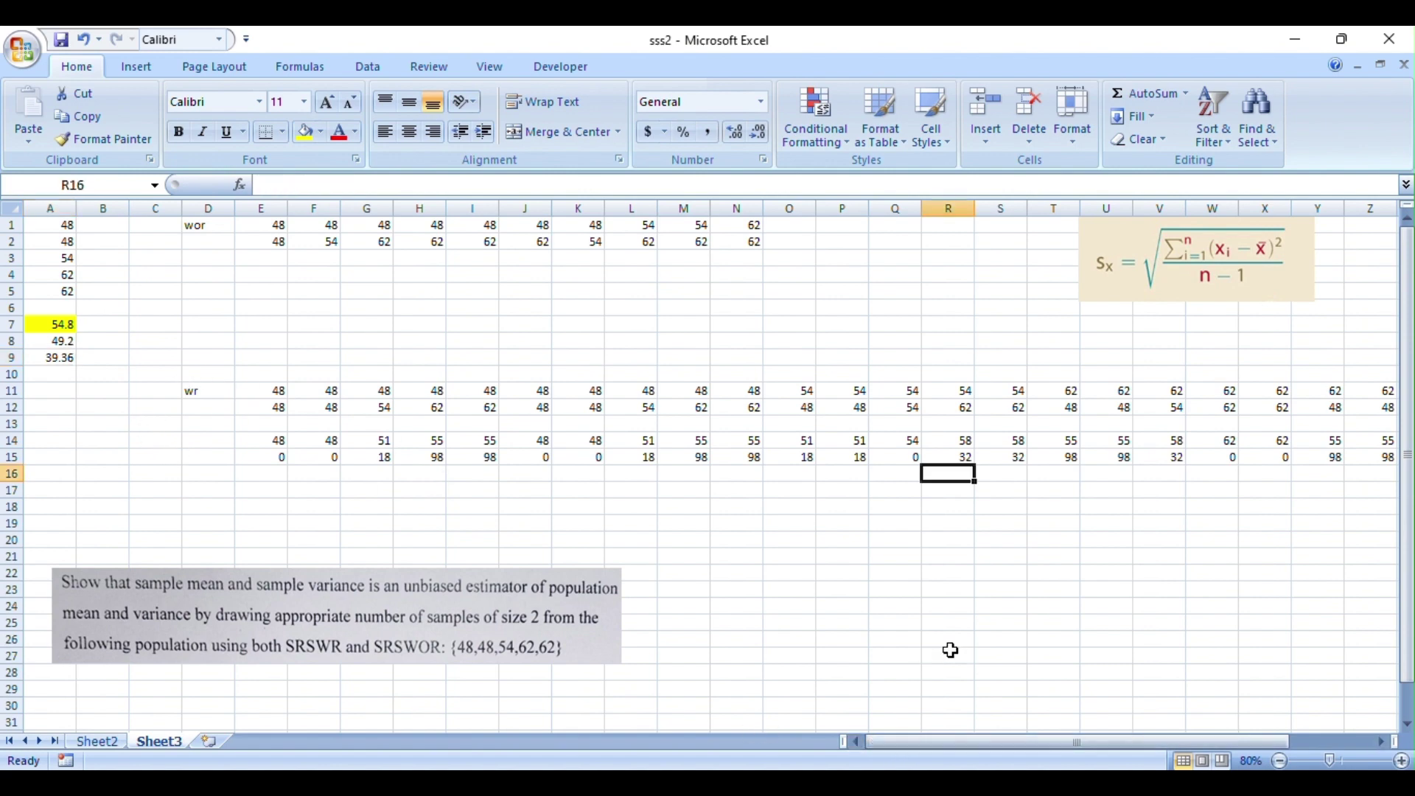
left_click(1281, 761)
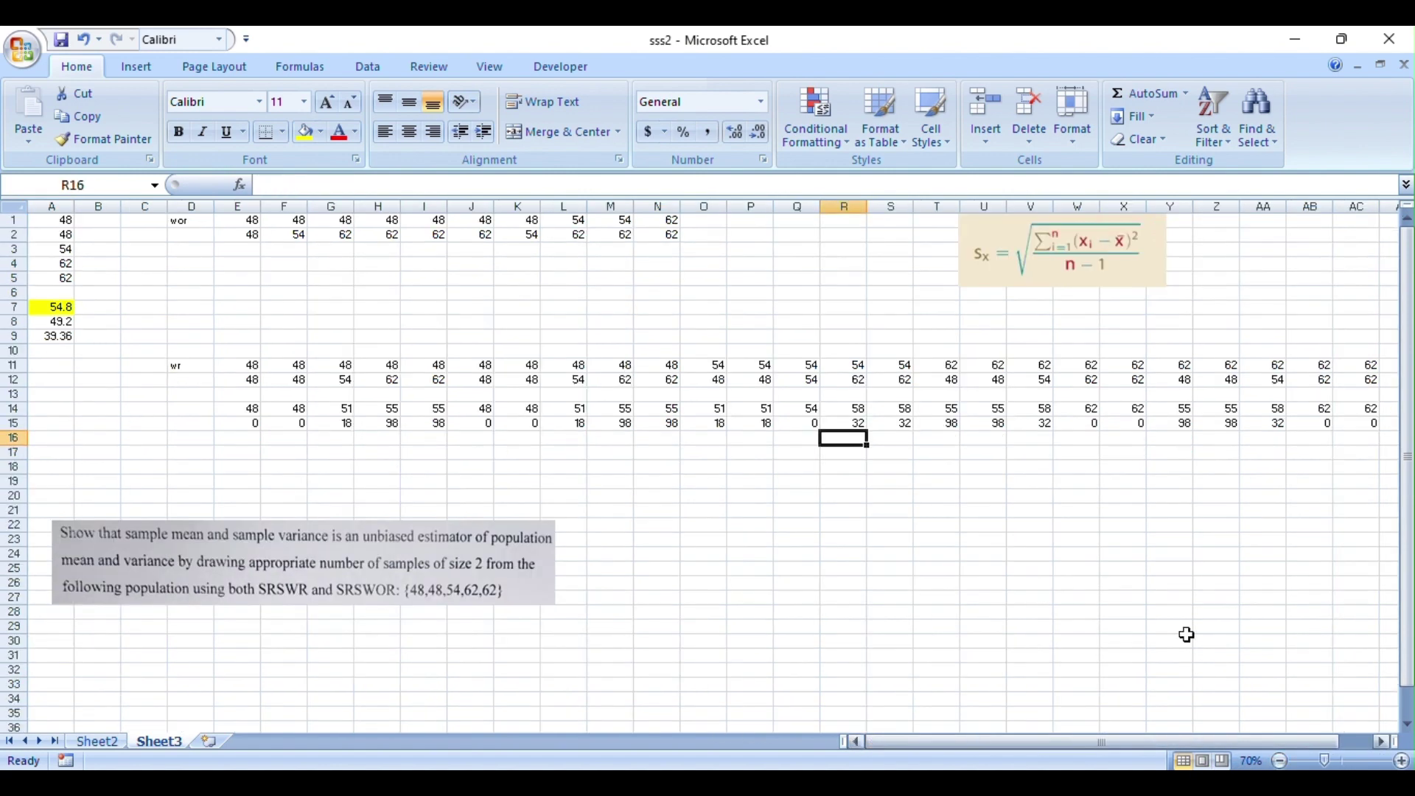
left_click_drag(1124, 539, 1330, 539)
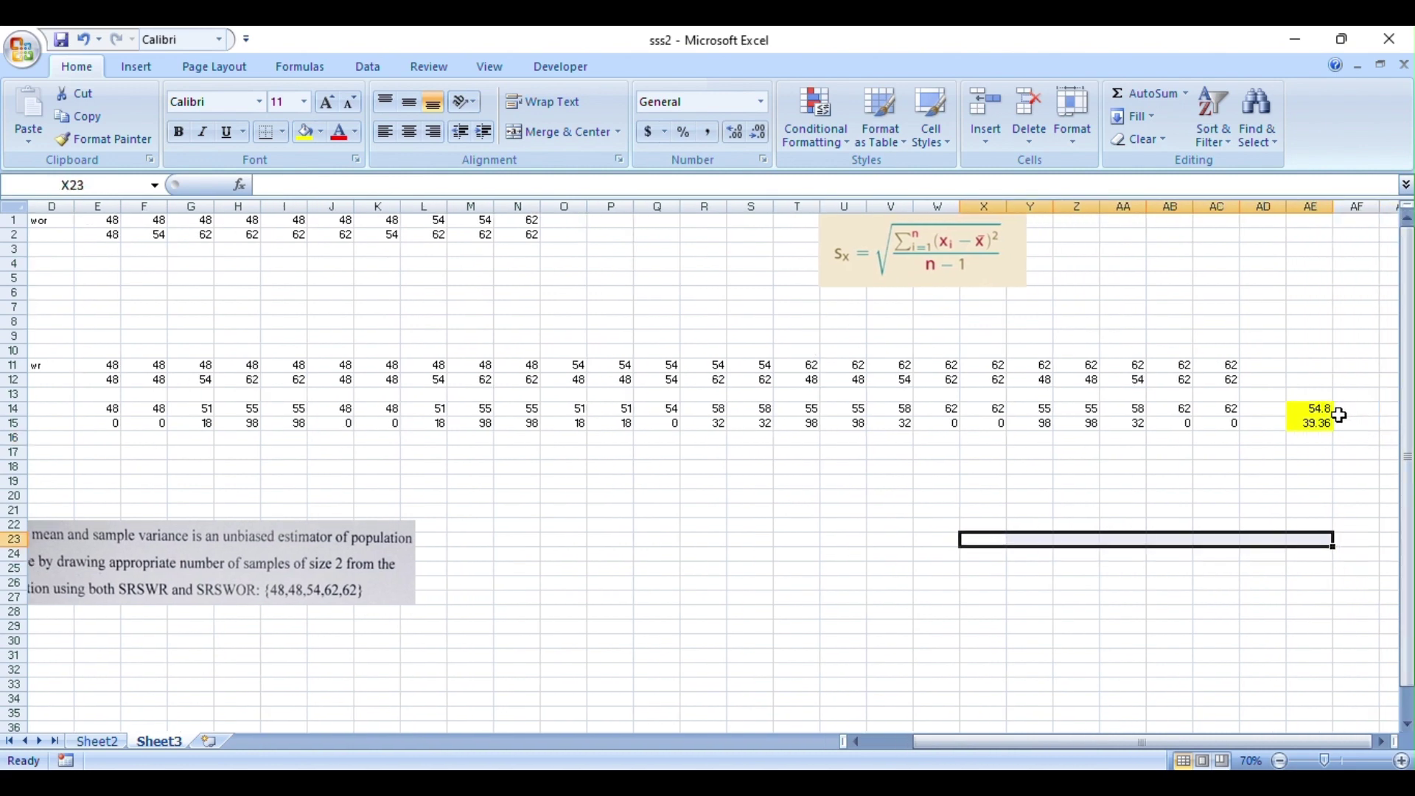
left_click(1328, 425)
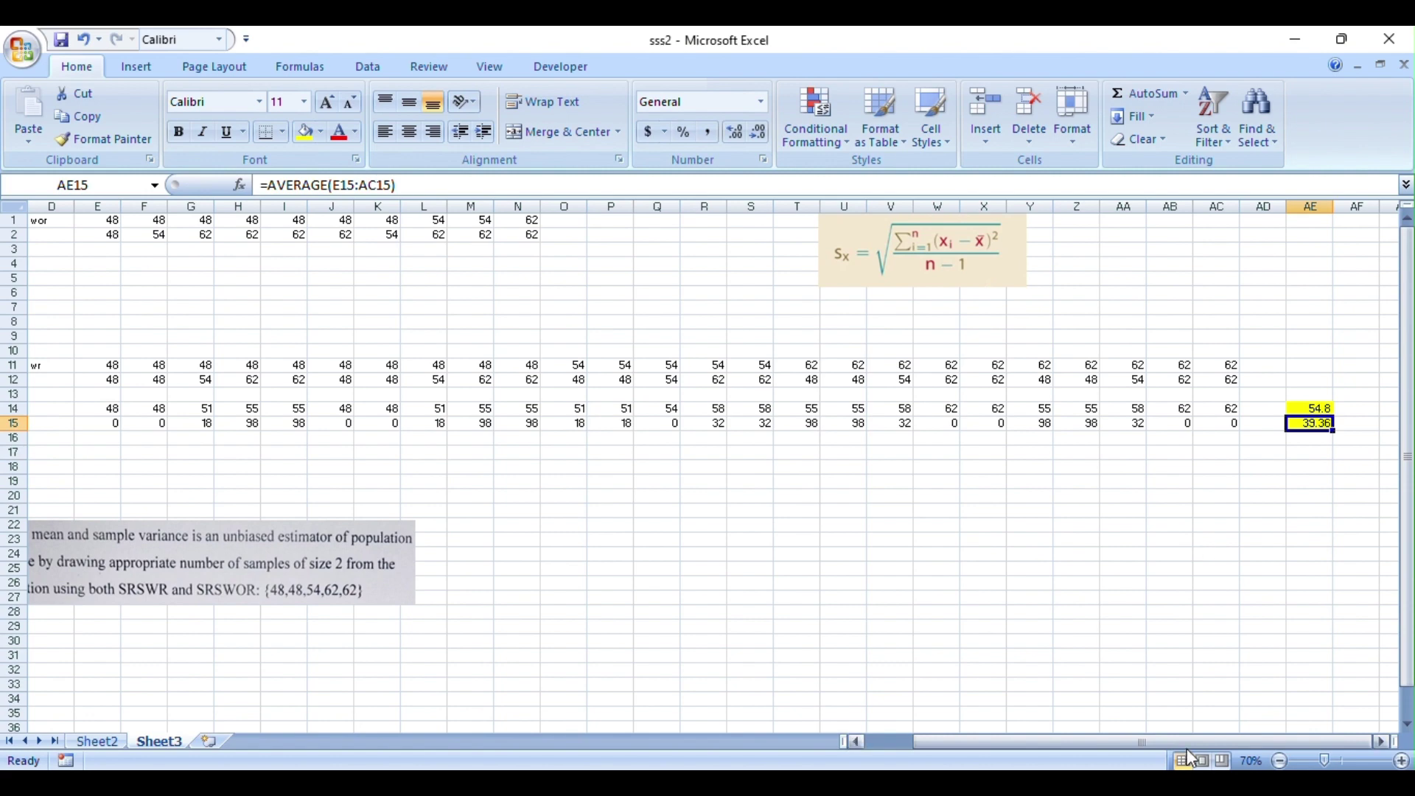
left_click_drag(1191, 742, 1158, 737)
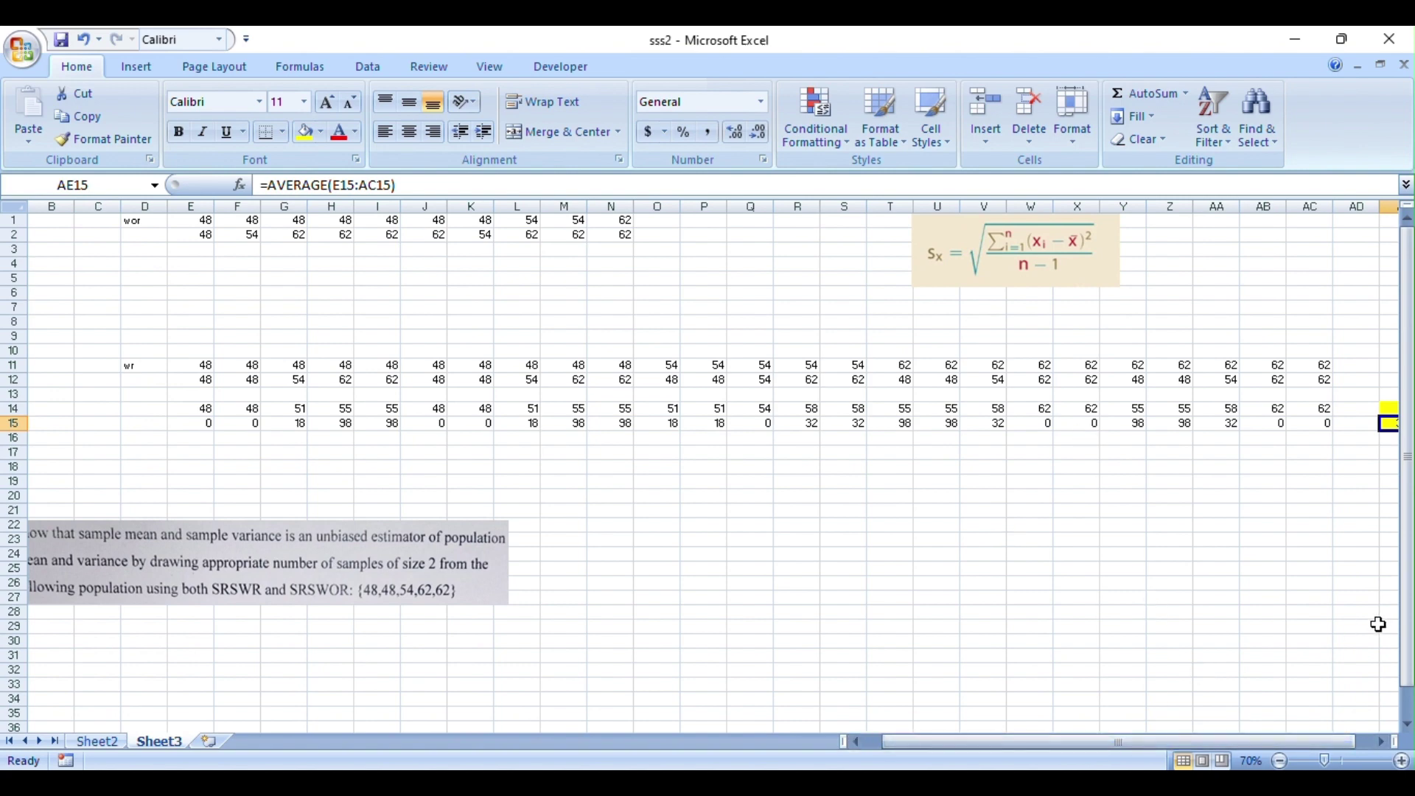
left_click_drag(1250, 745, 1292, 747)
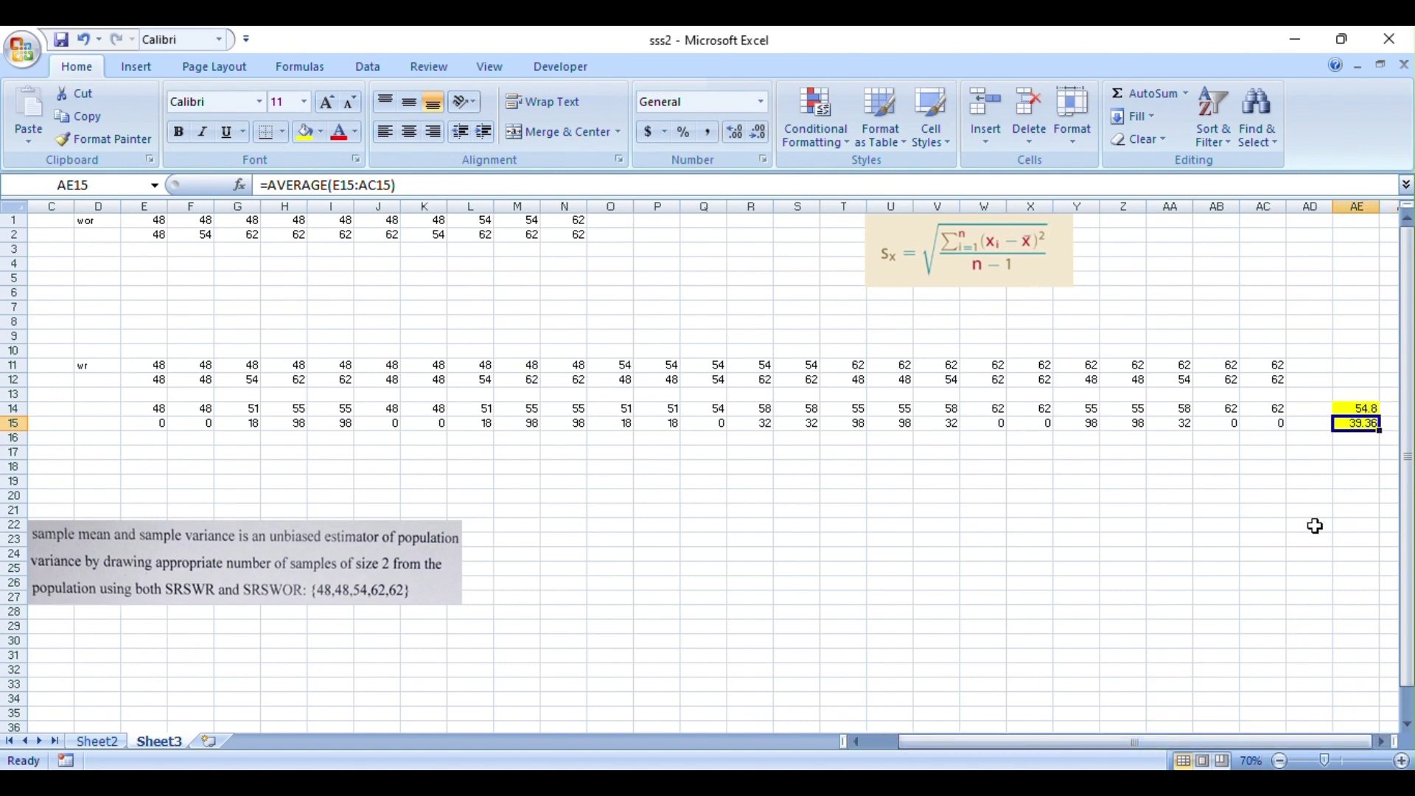
left_click(1174, 732)
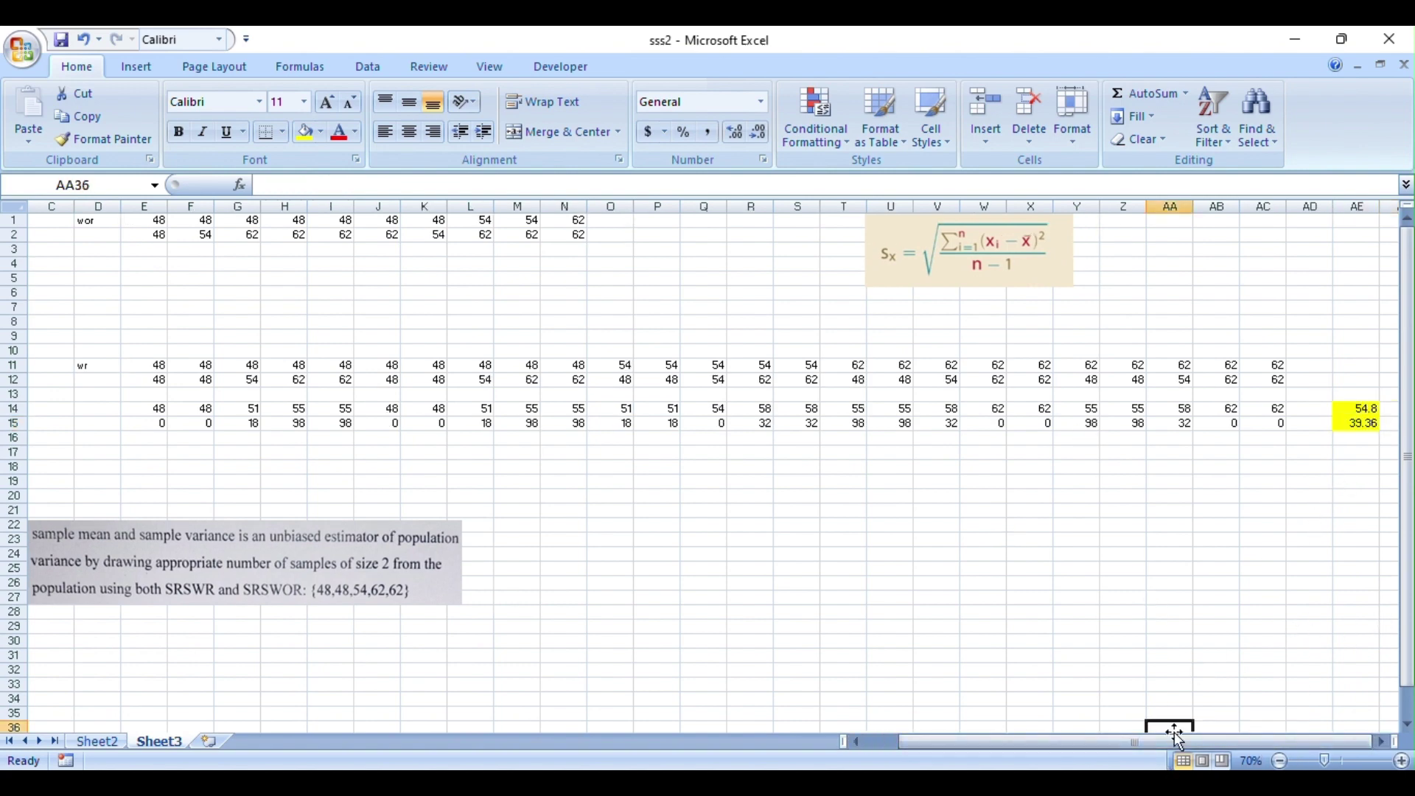
Step: Highlight the VARP population variance in A9 with a yellow fill
left_click_drag(1174, 737, 978, 745)
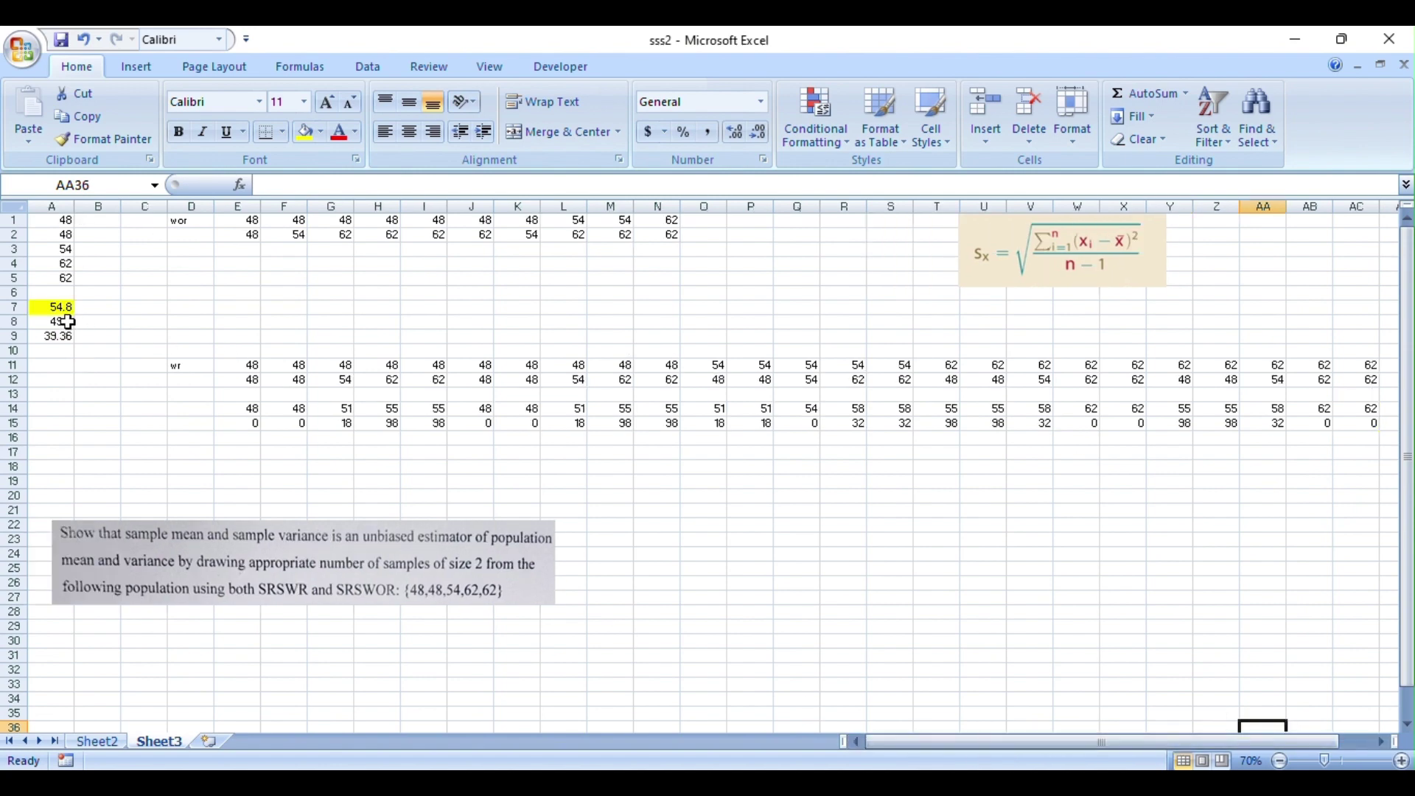
left_click(66, 321)
left_click(65, 337)
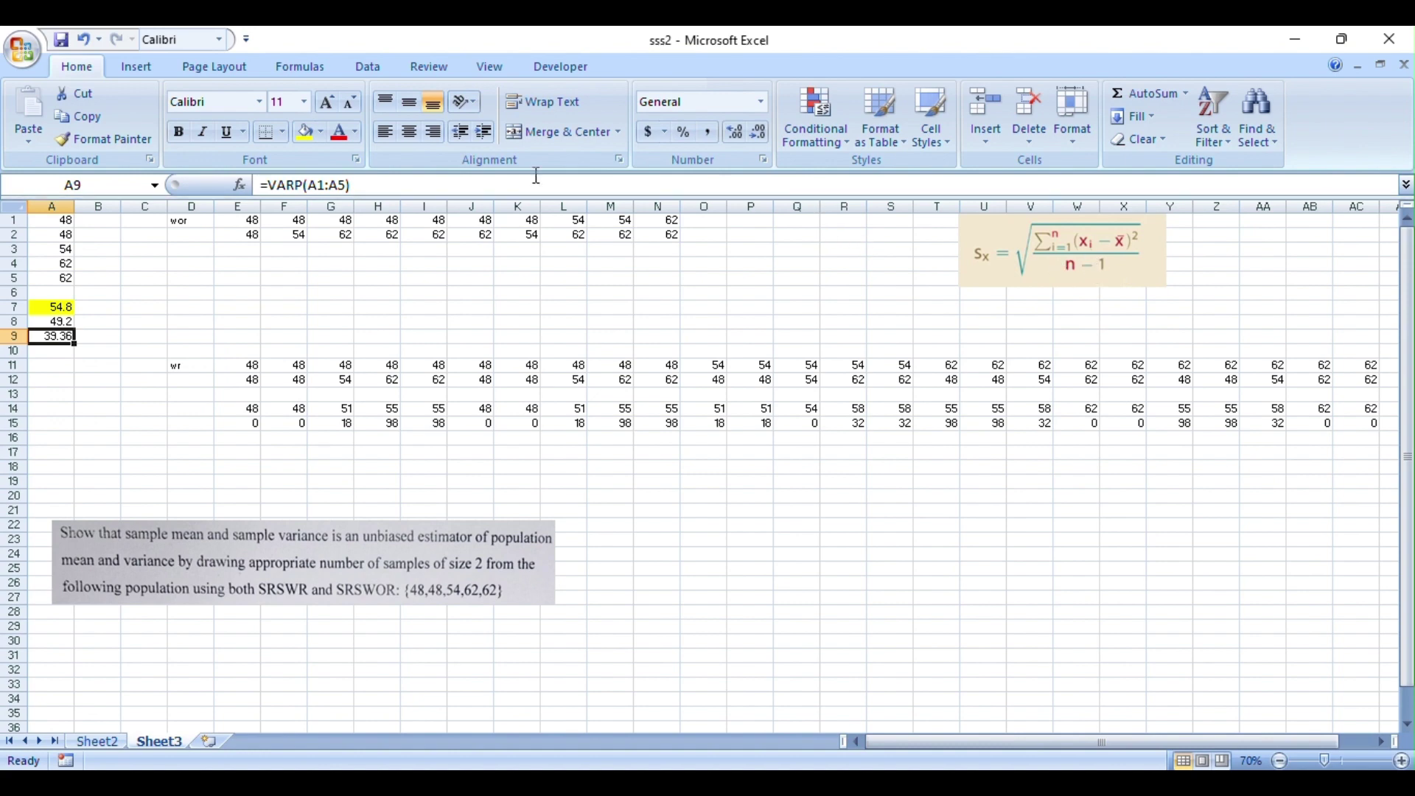
left_click(297, 133)
left_click_drag(956, 739, 856, 733)
left_click(248, 294)
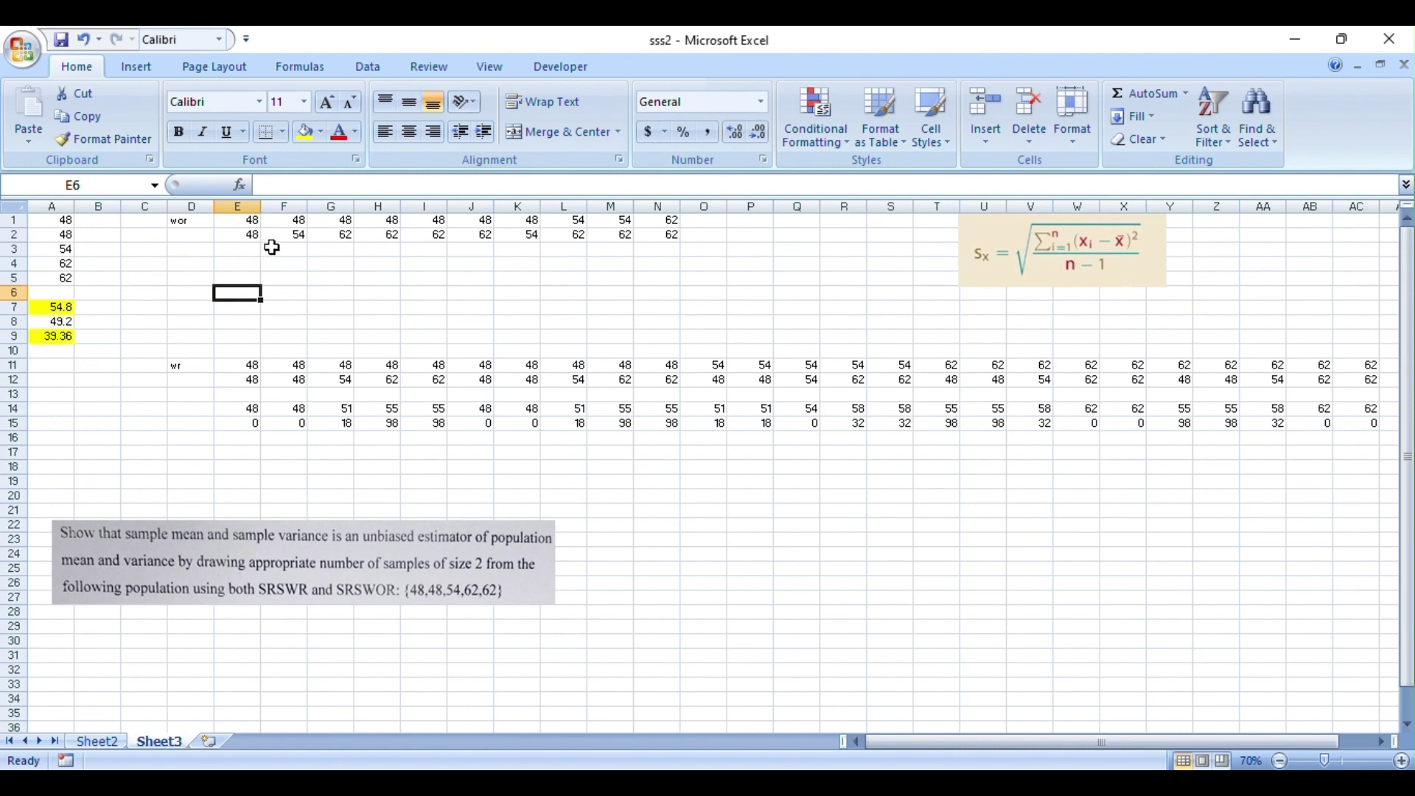
Step: Examine the without-replacement samples in E1:N2 against the population values in A1:A5
left_click(248, 234)
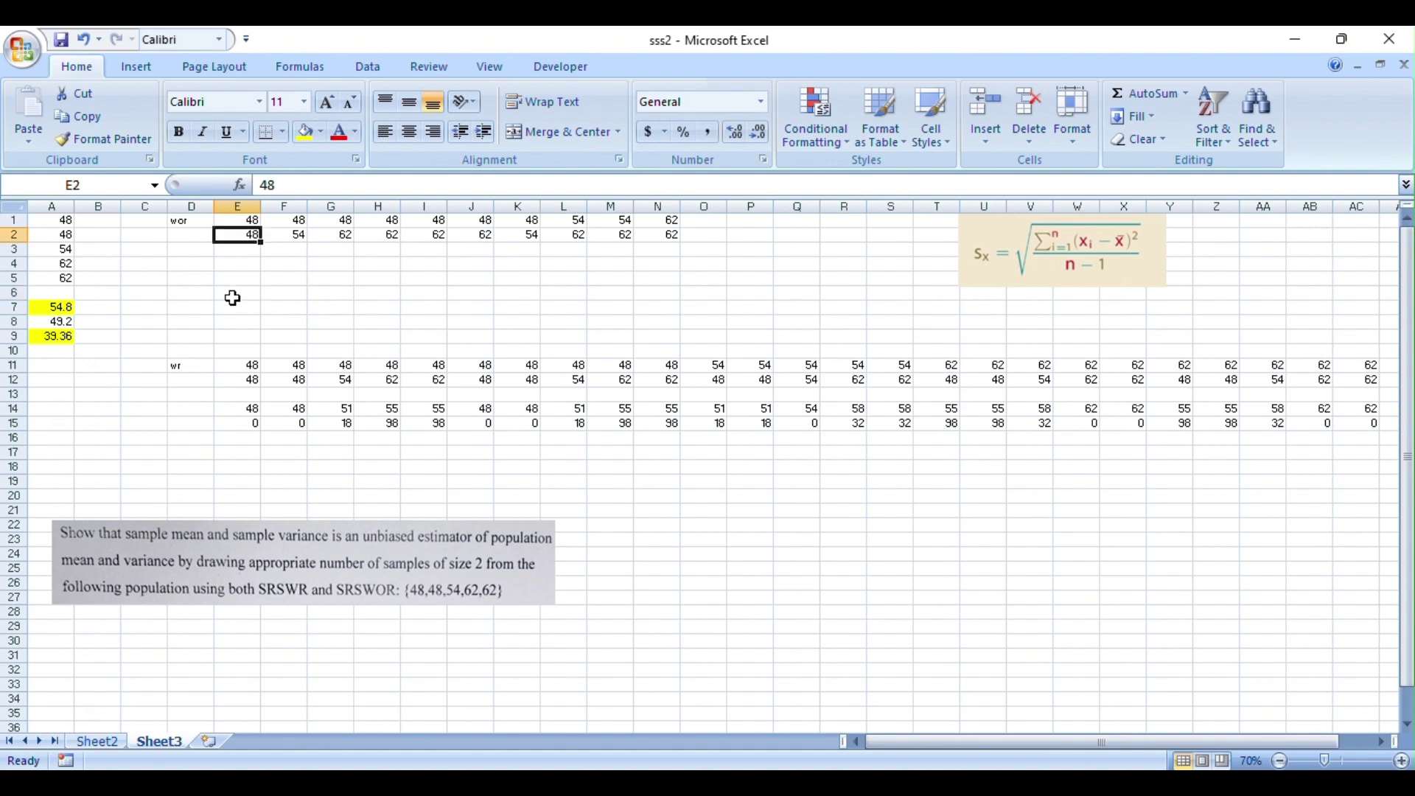
left_click(300, 274)
left_click(359, 263)
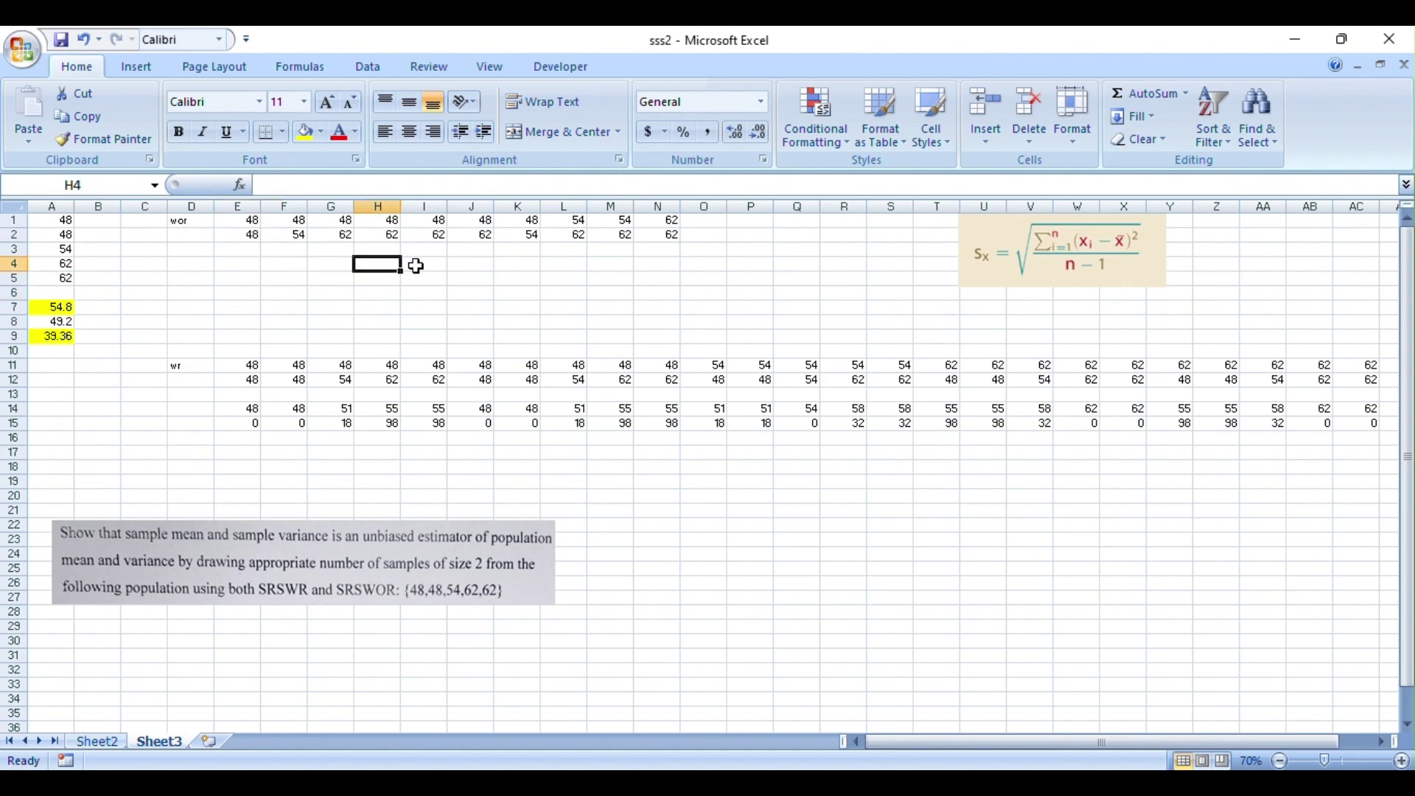
left_click(417, 263)
left_click(502, 264)
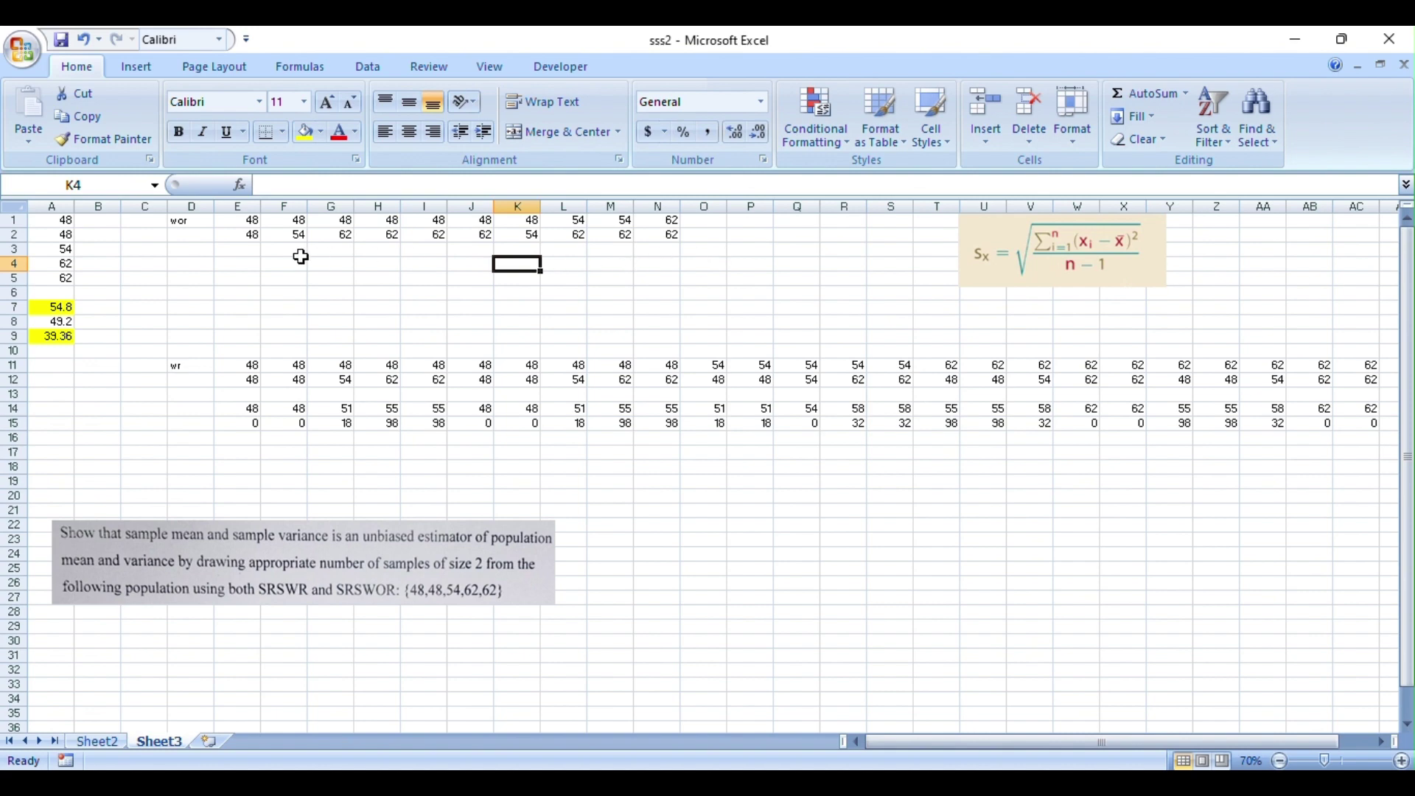
left_click(156, 295)
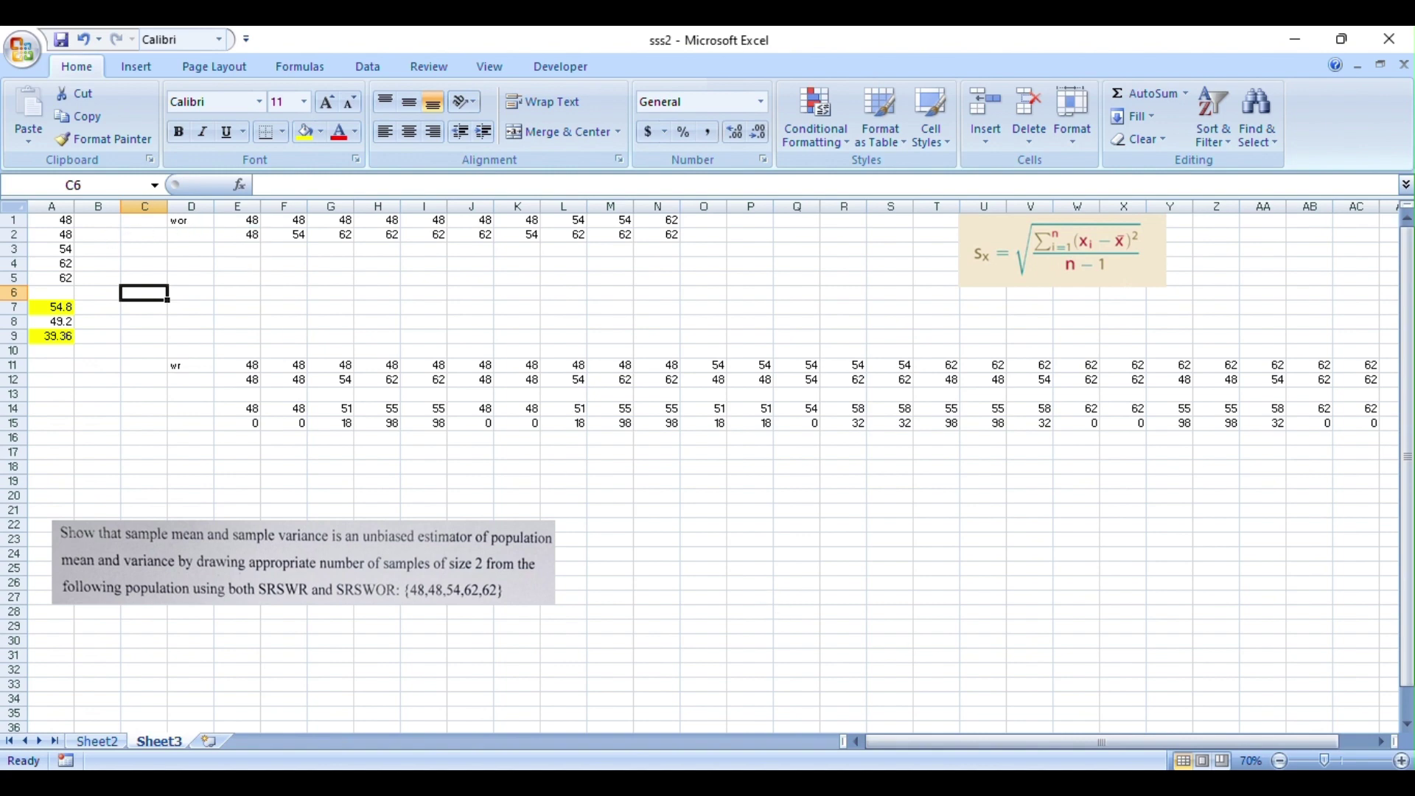
left_click(1402, 761)
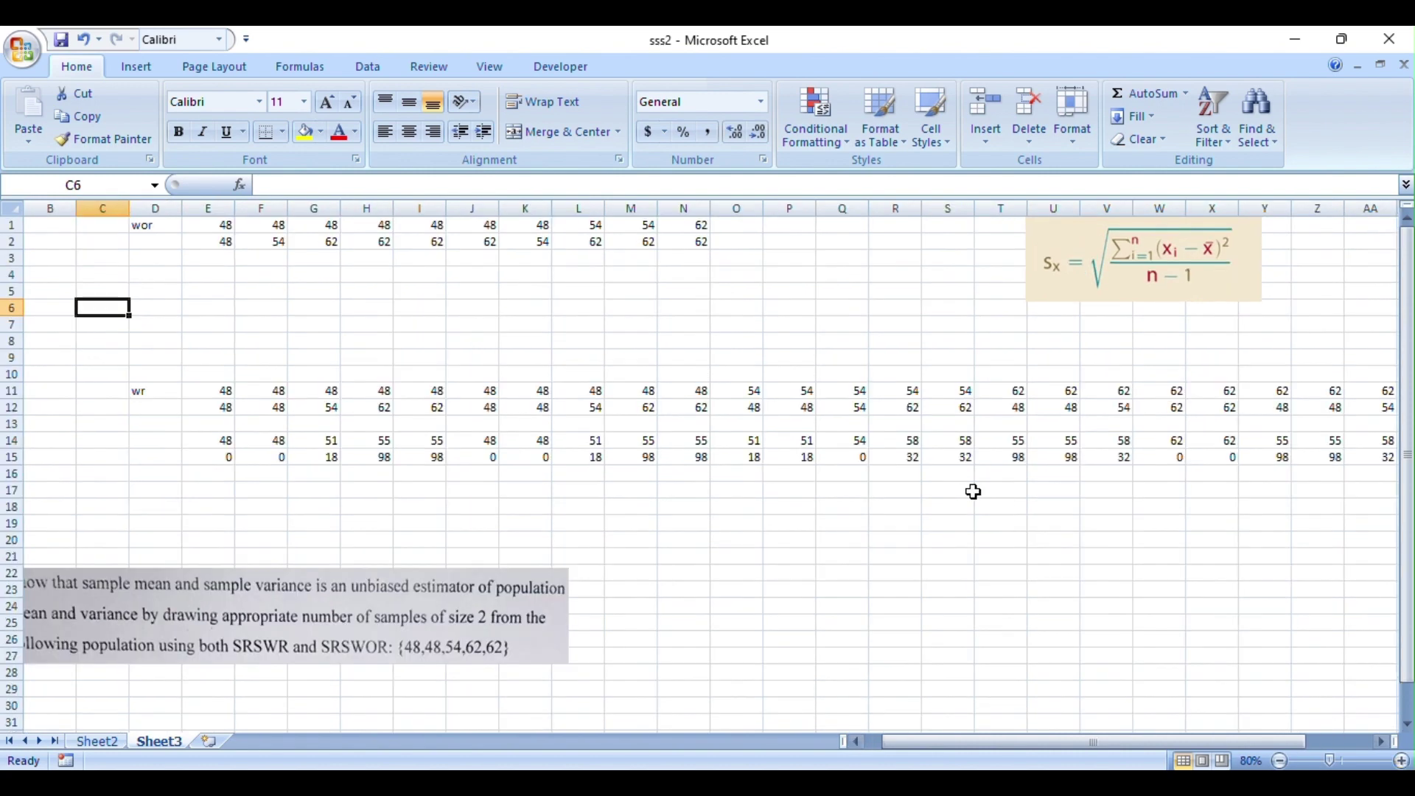
left_click_drag(1167, 742, 1152, 742)
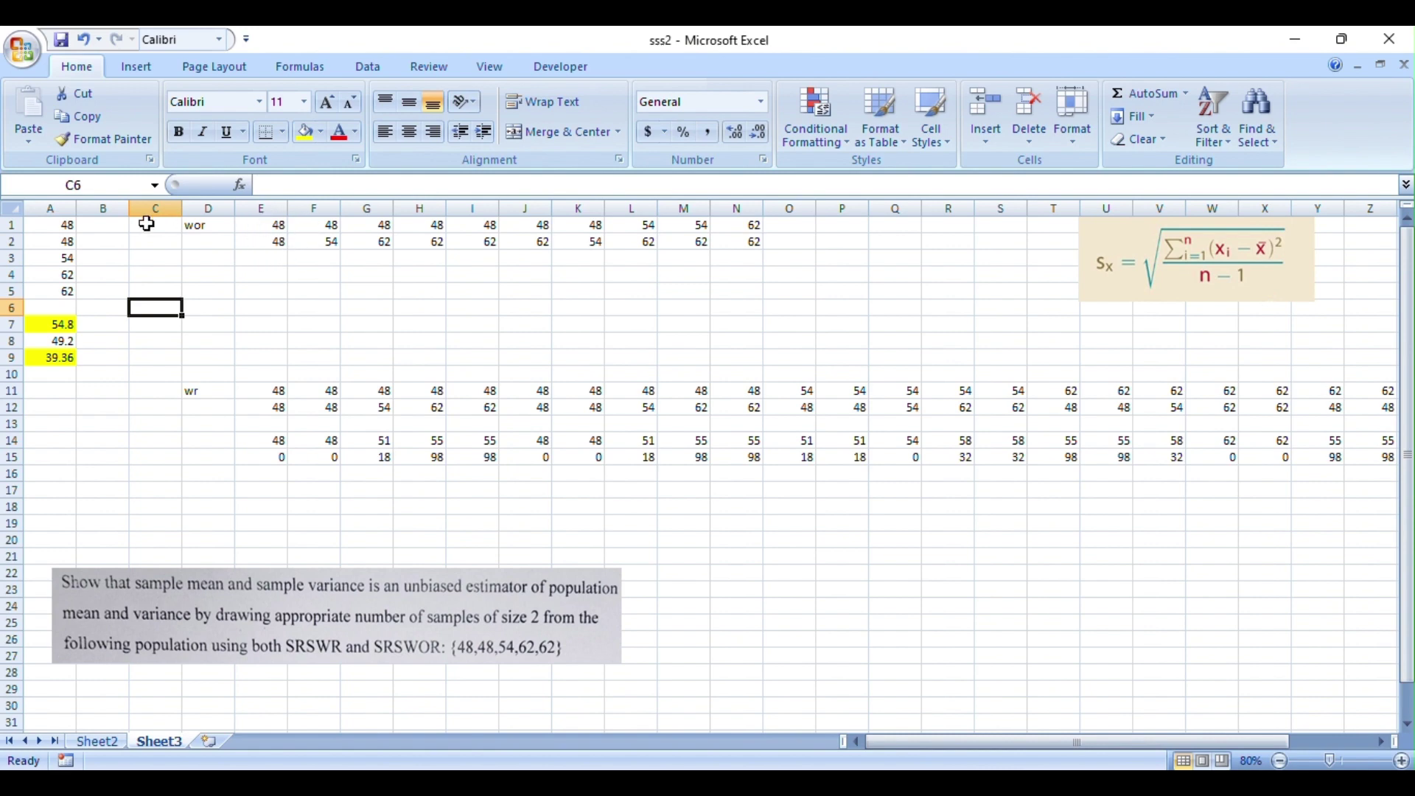
left_click(72, 241)
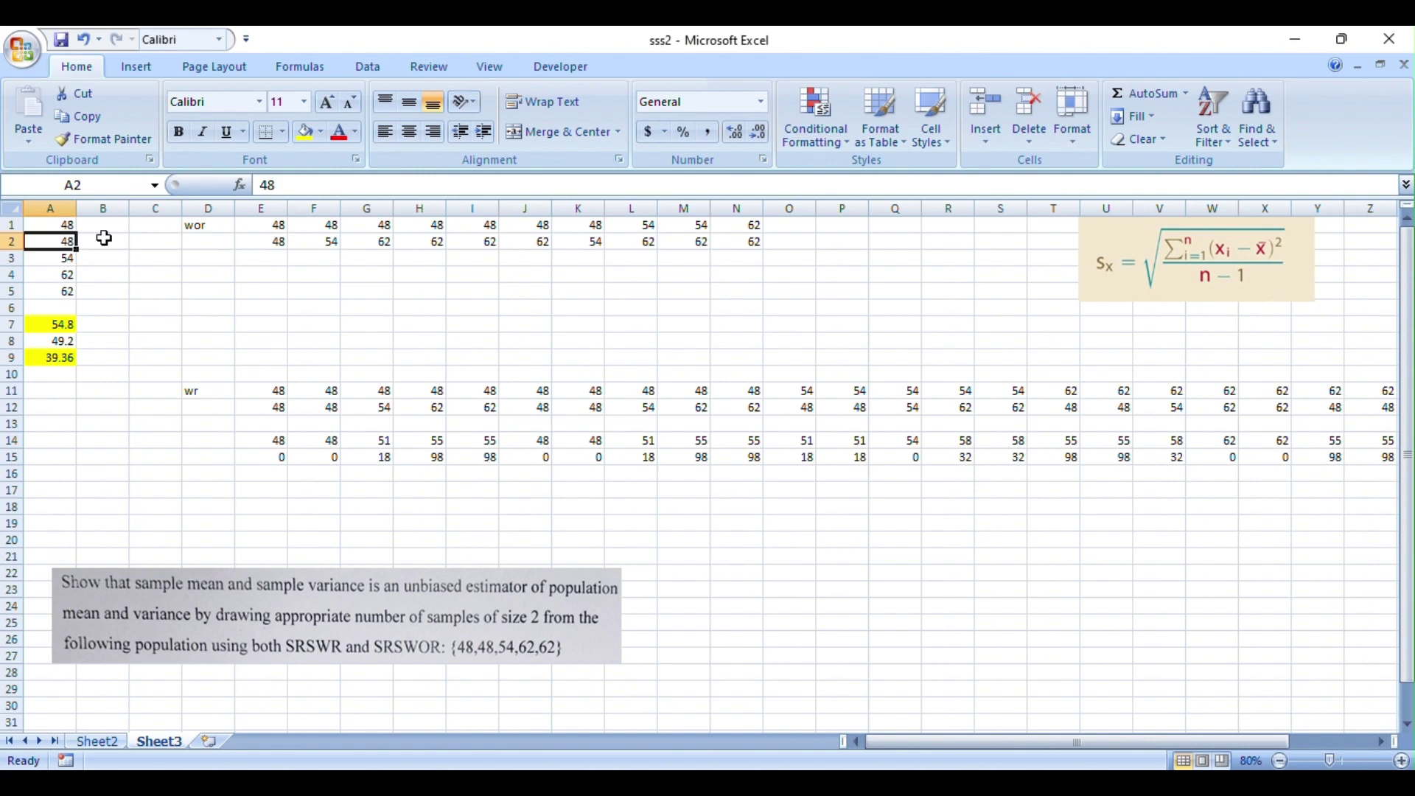
left_click(542, 241)
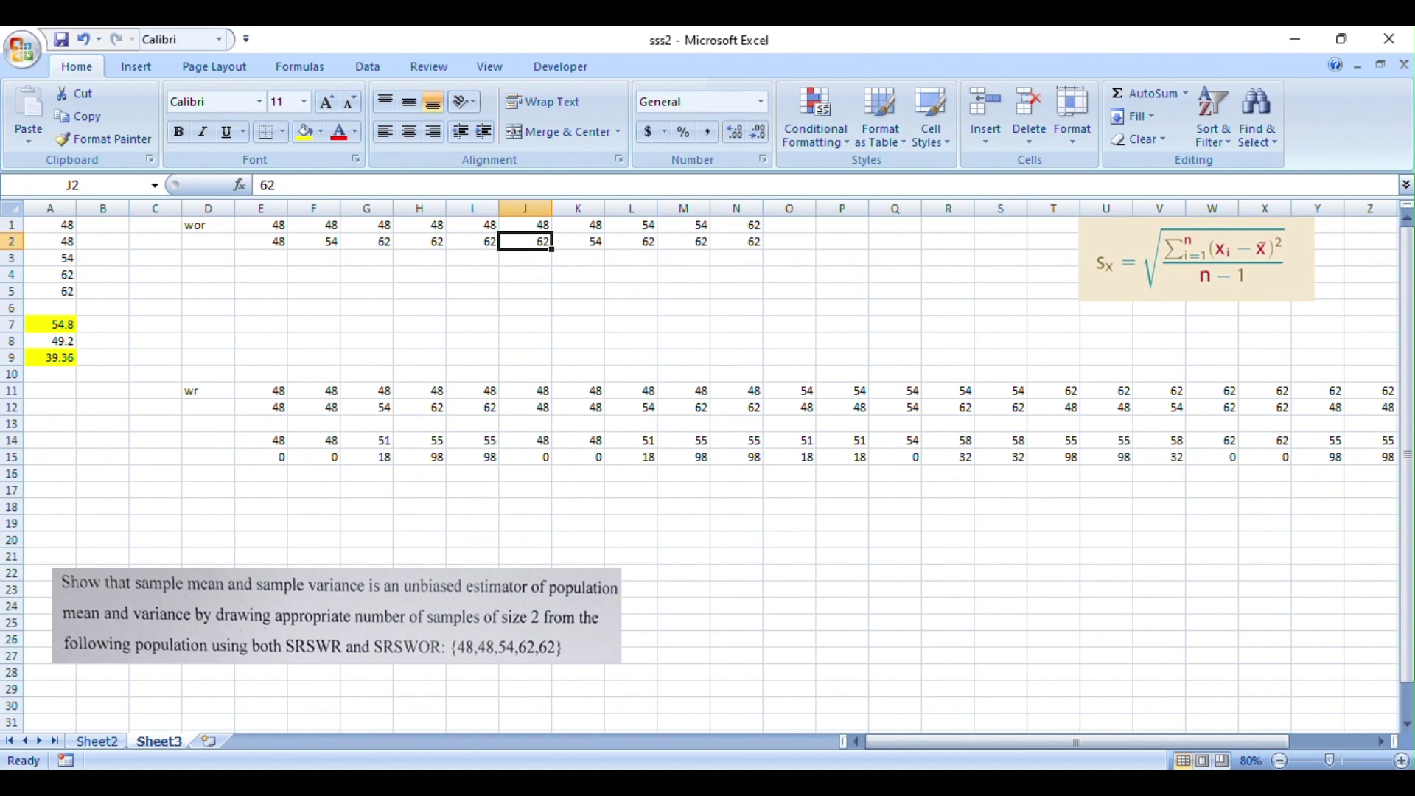
Step: Open the On-Screen Keyboard and clear the without-replacement samples in columns I to N, range I1:N3
key("super+s")
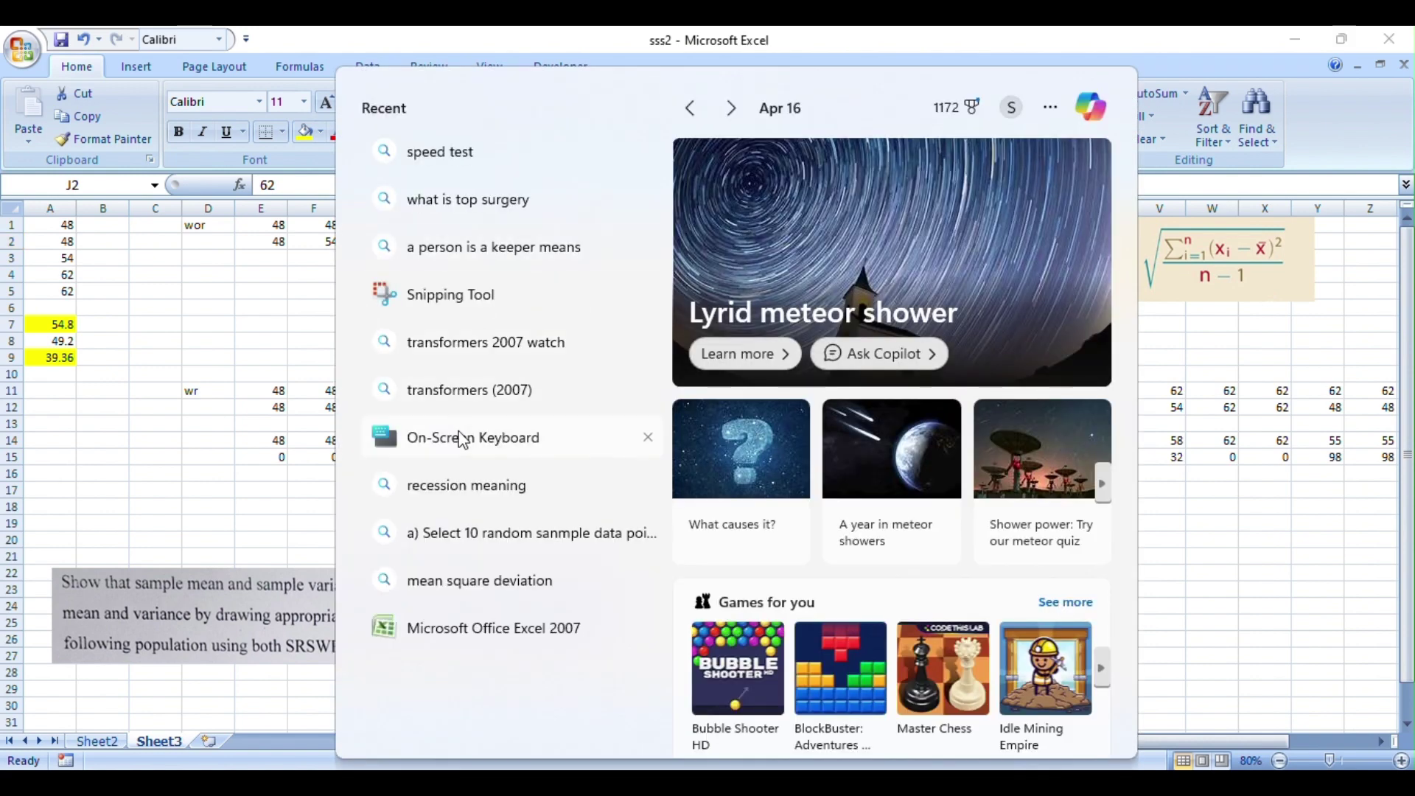
left_click(462, 439)
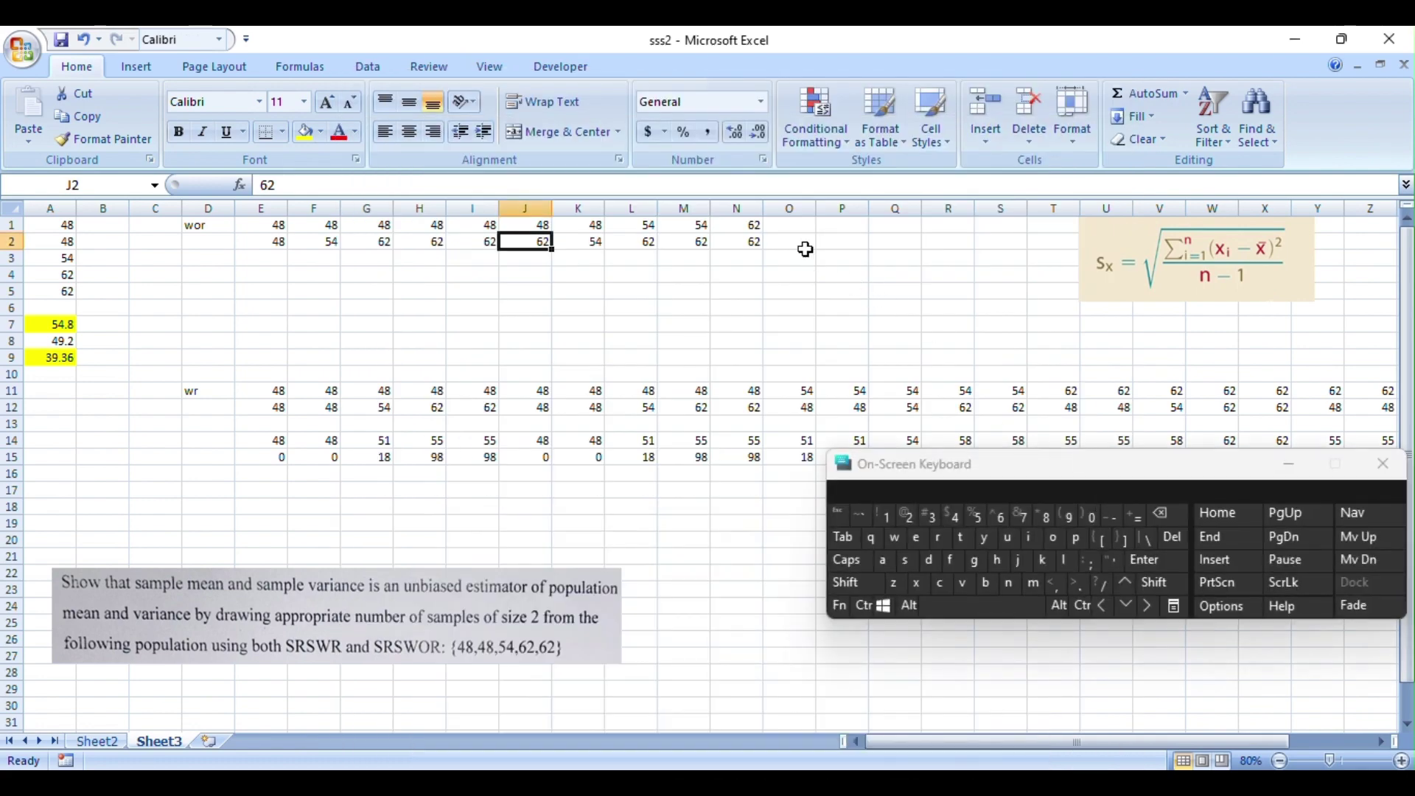
left_click_drag(748, 258, 480, 226)
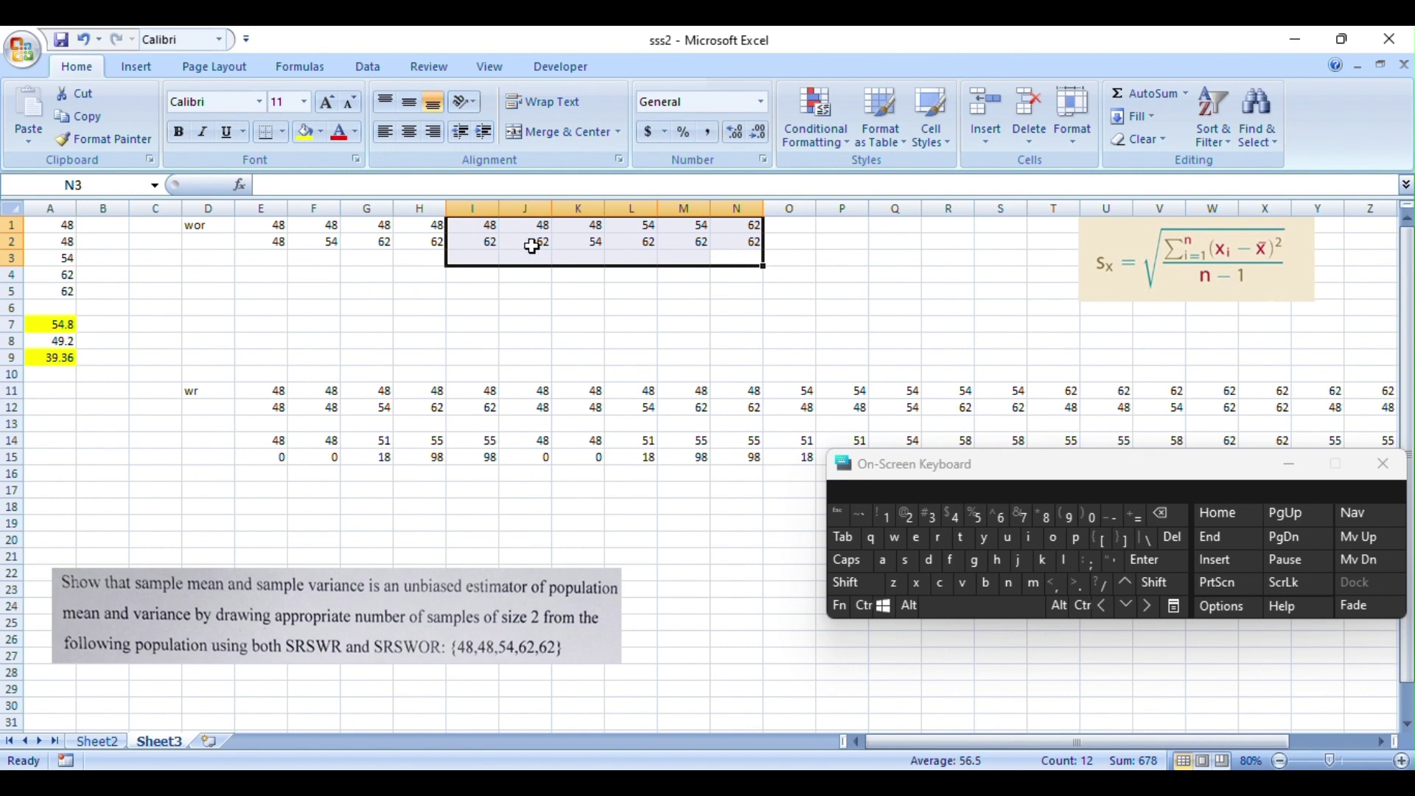
key("Delete")
left_click(491, 310)
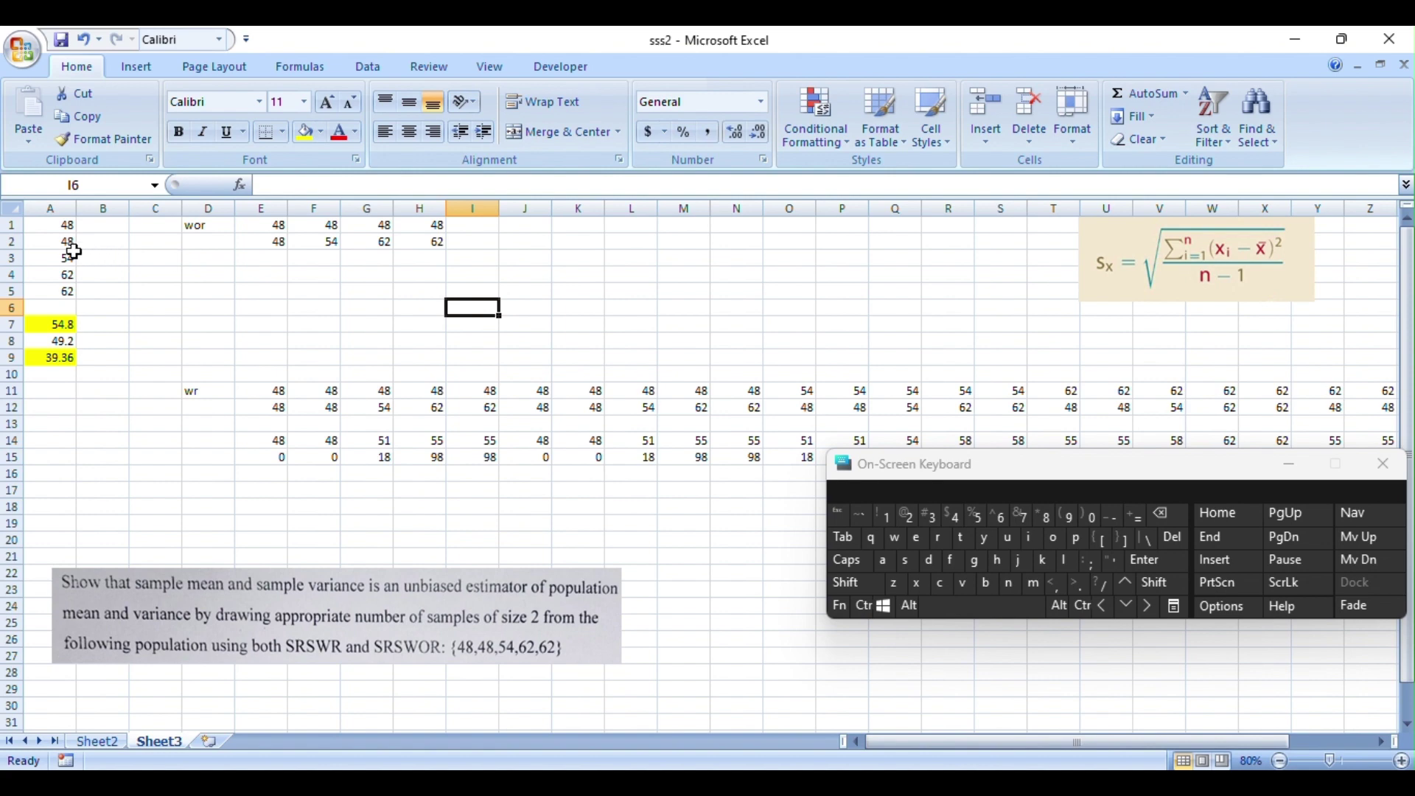
Step: Enter the without-replacement sample 48 and 54 in I1:I2, filling the 48 across from H1
left_click(422, 225)
left_click_drag(446, 233, 475, 233)
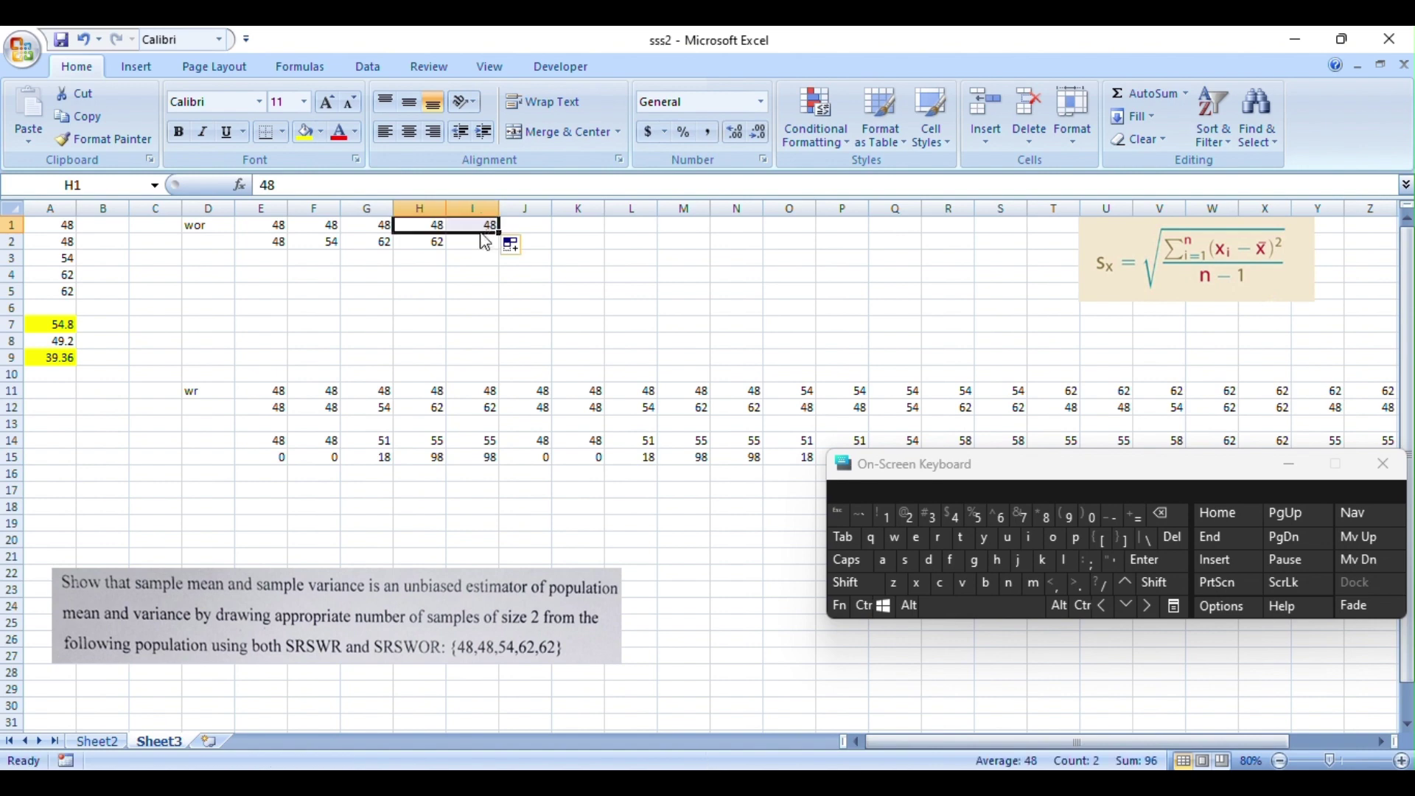
left_click(56, 246)
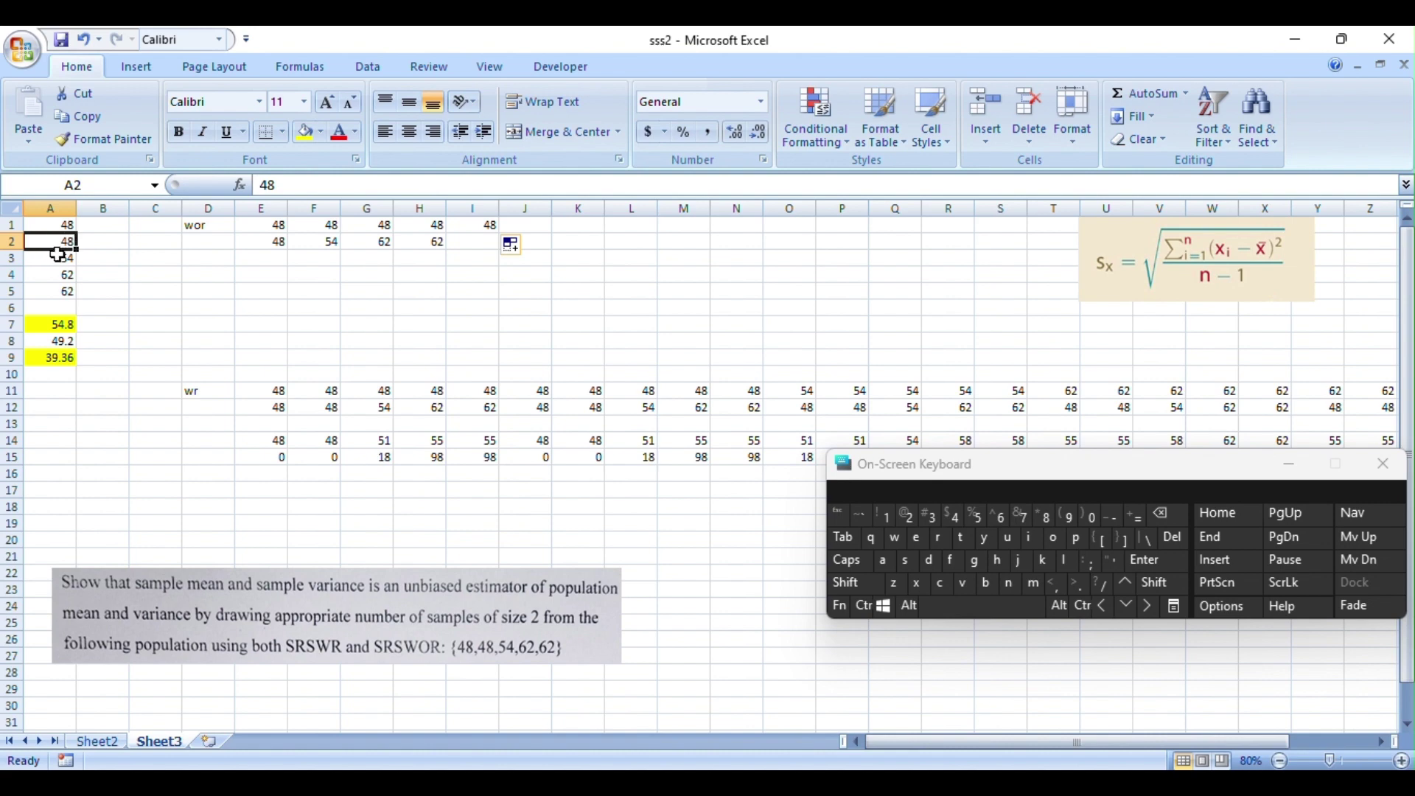
left_click(484, 236)
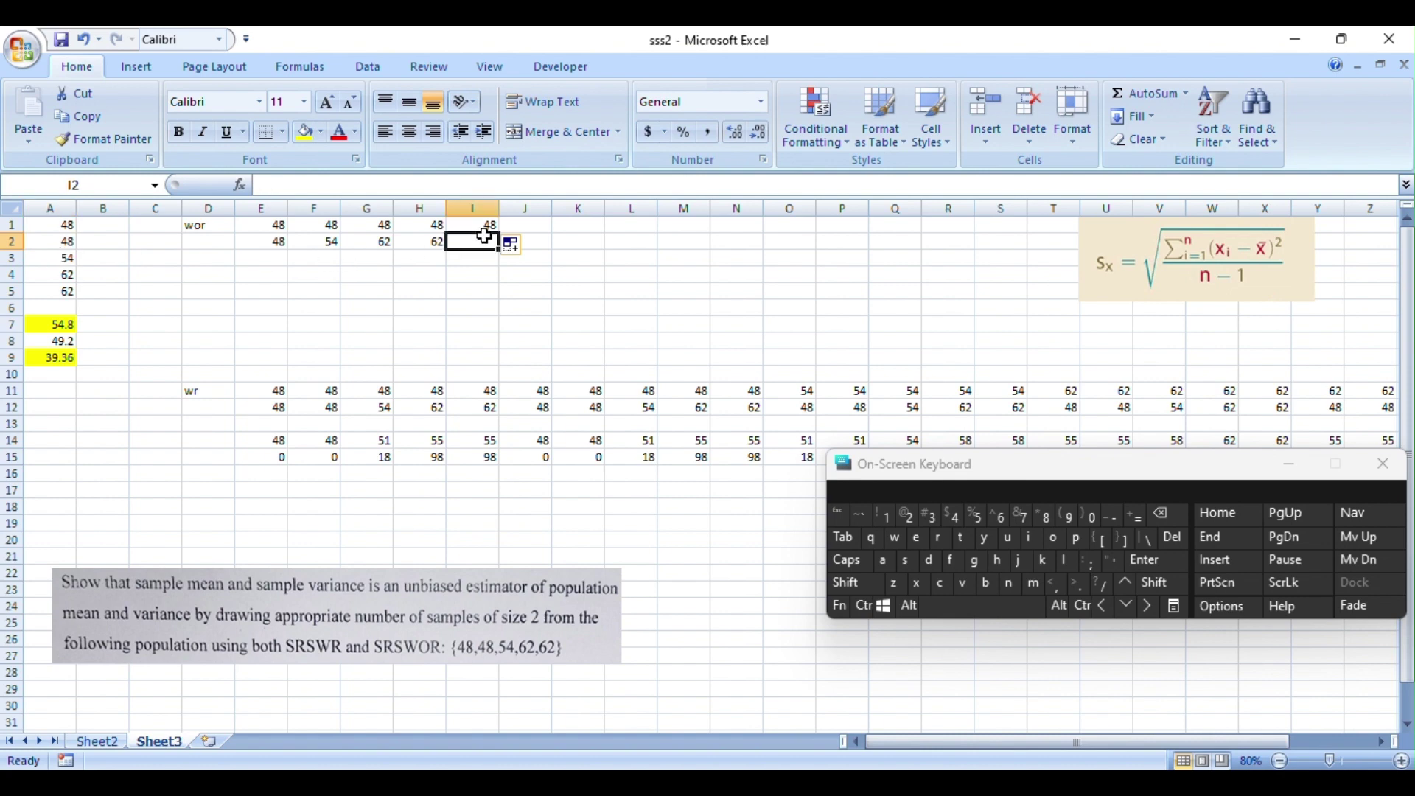
type("4")
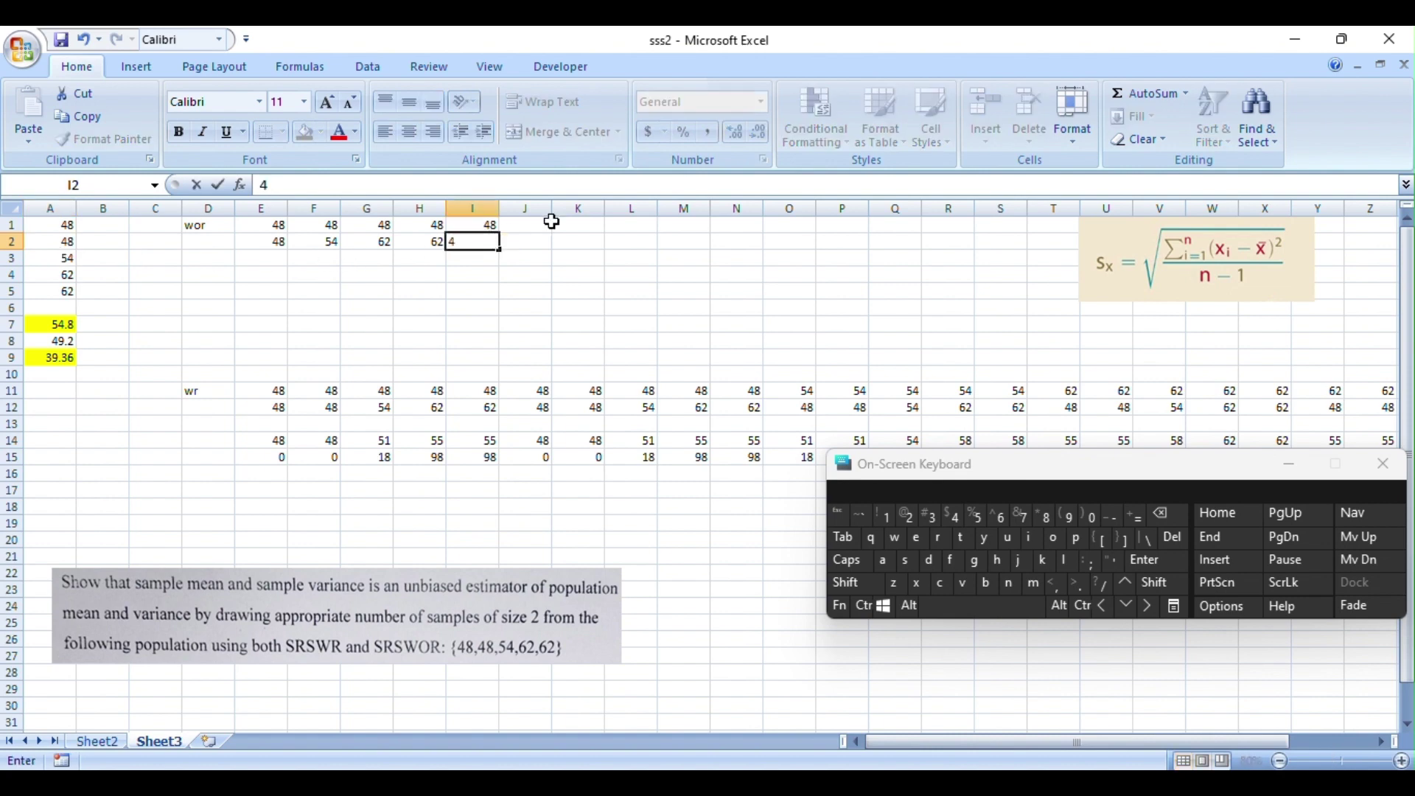
type("555")
key("BackSpace")
type("4")
left_click(545, 224)
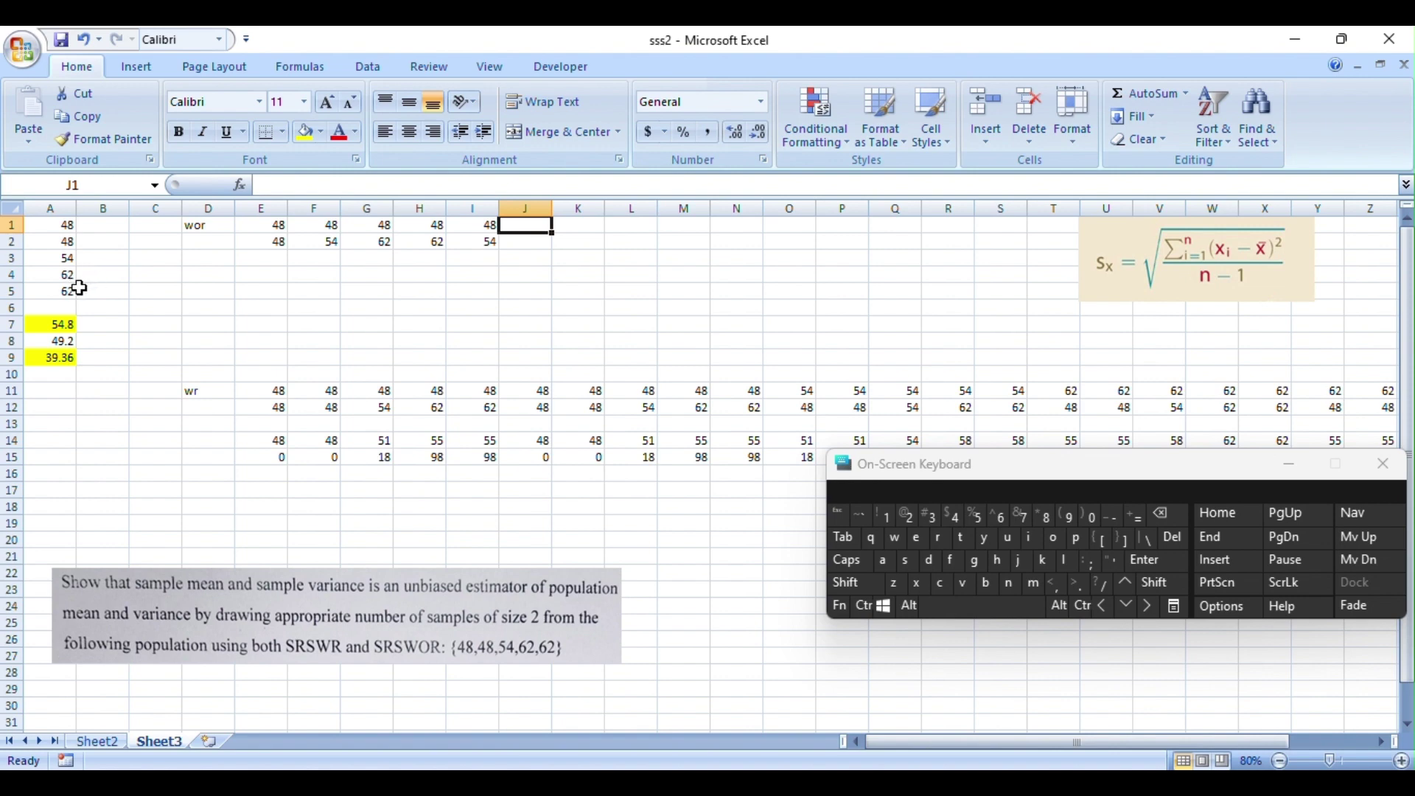
Step: Add the sample 48 and 62 in J1:J2, filling the 48 across from I1
left_click(491, 228)
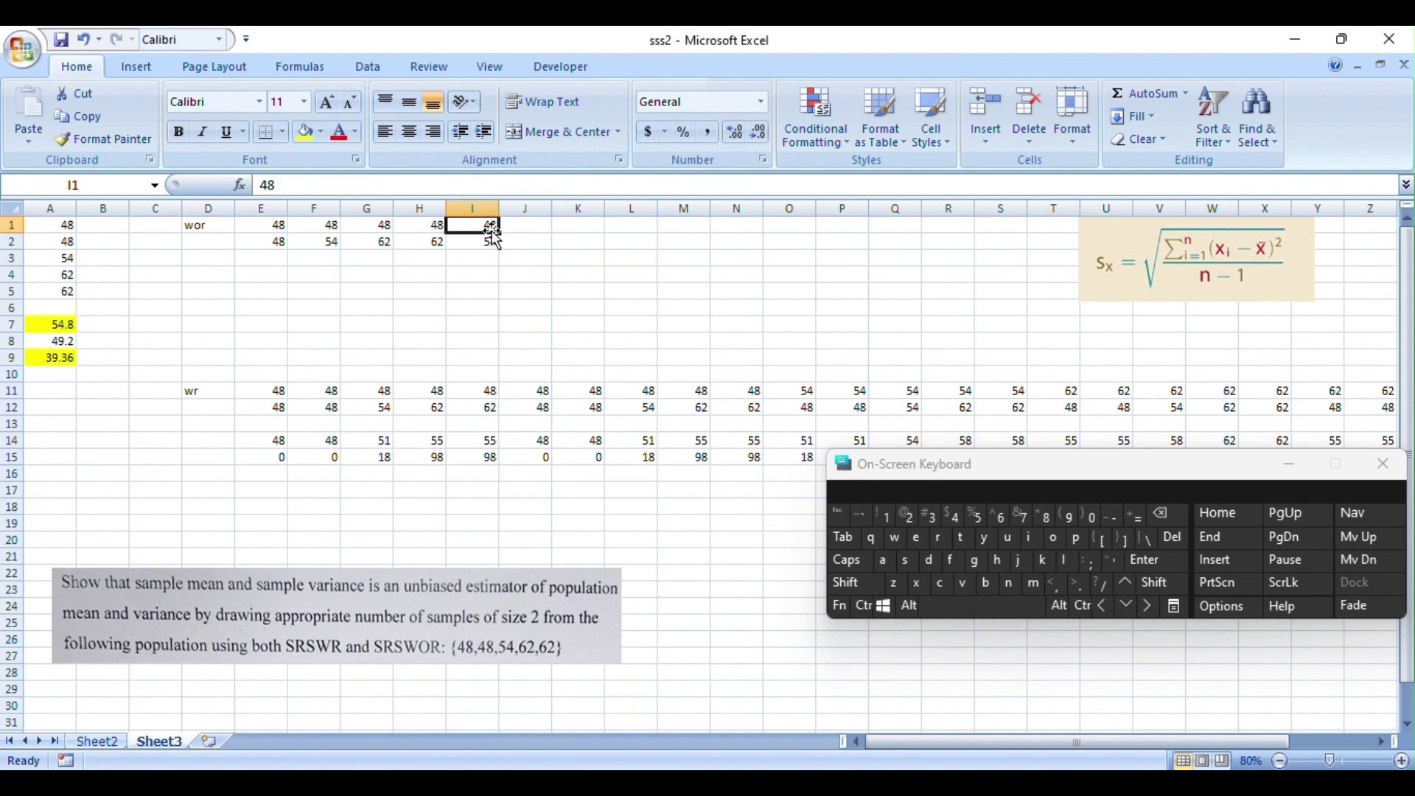
left_click_drag(499, 233, 533, 234)
left_click(543, 241)
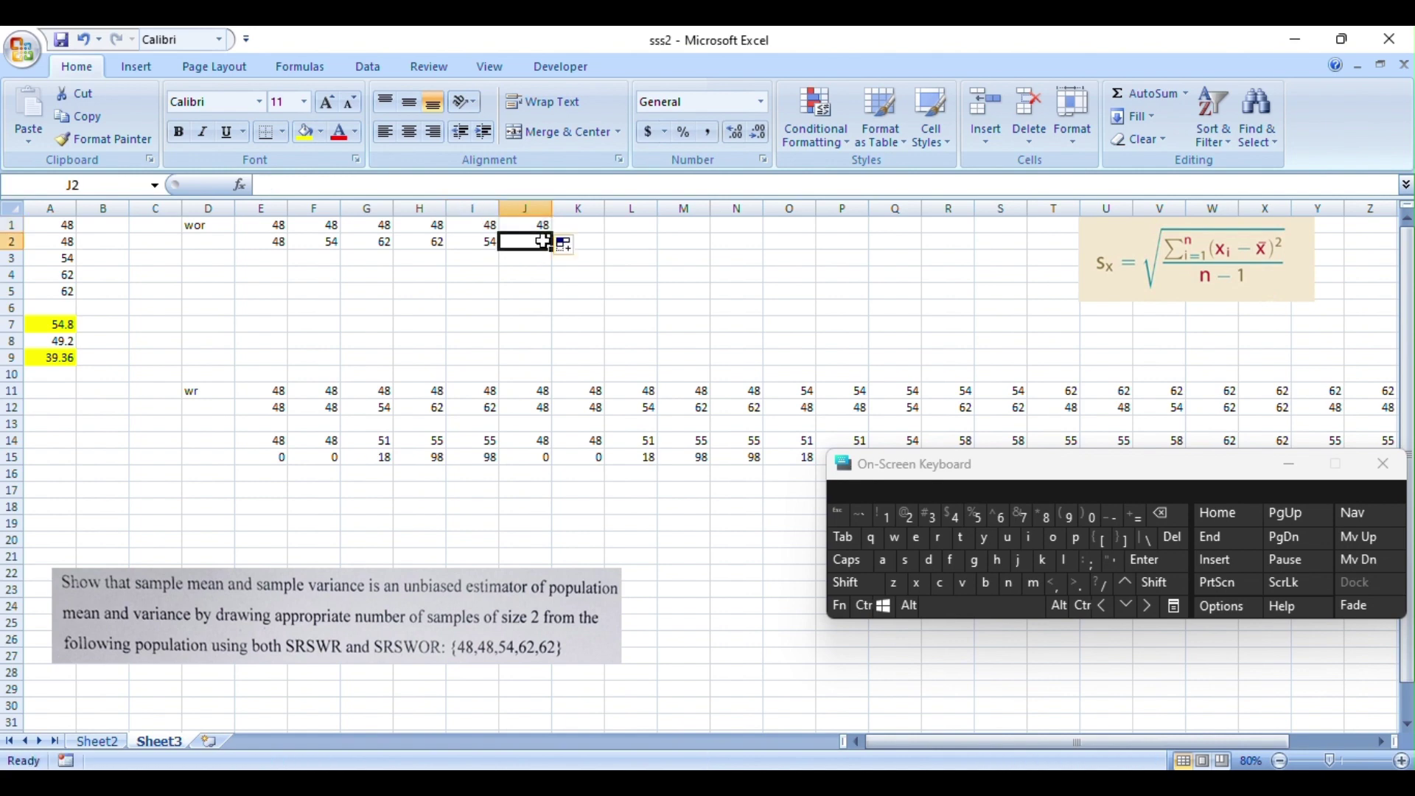
left_click(991, 517)
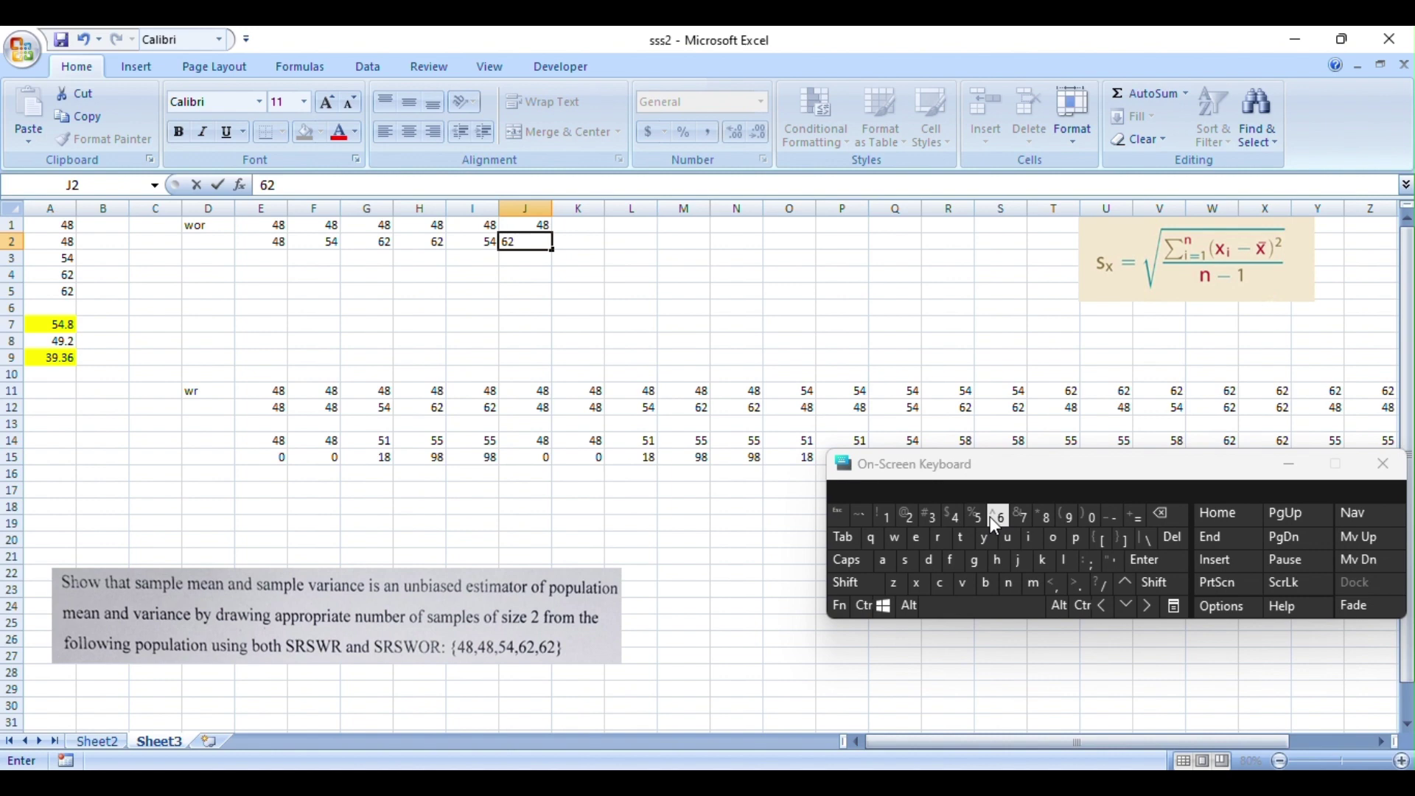
key("Tab")
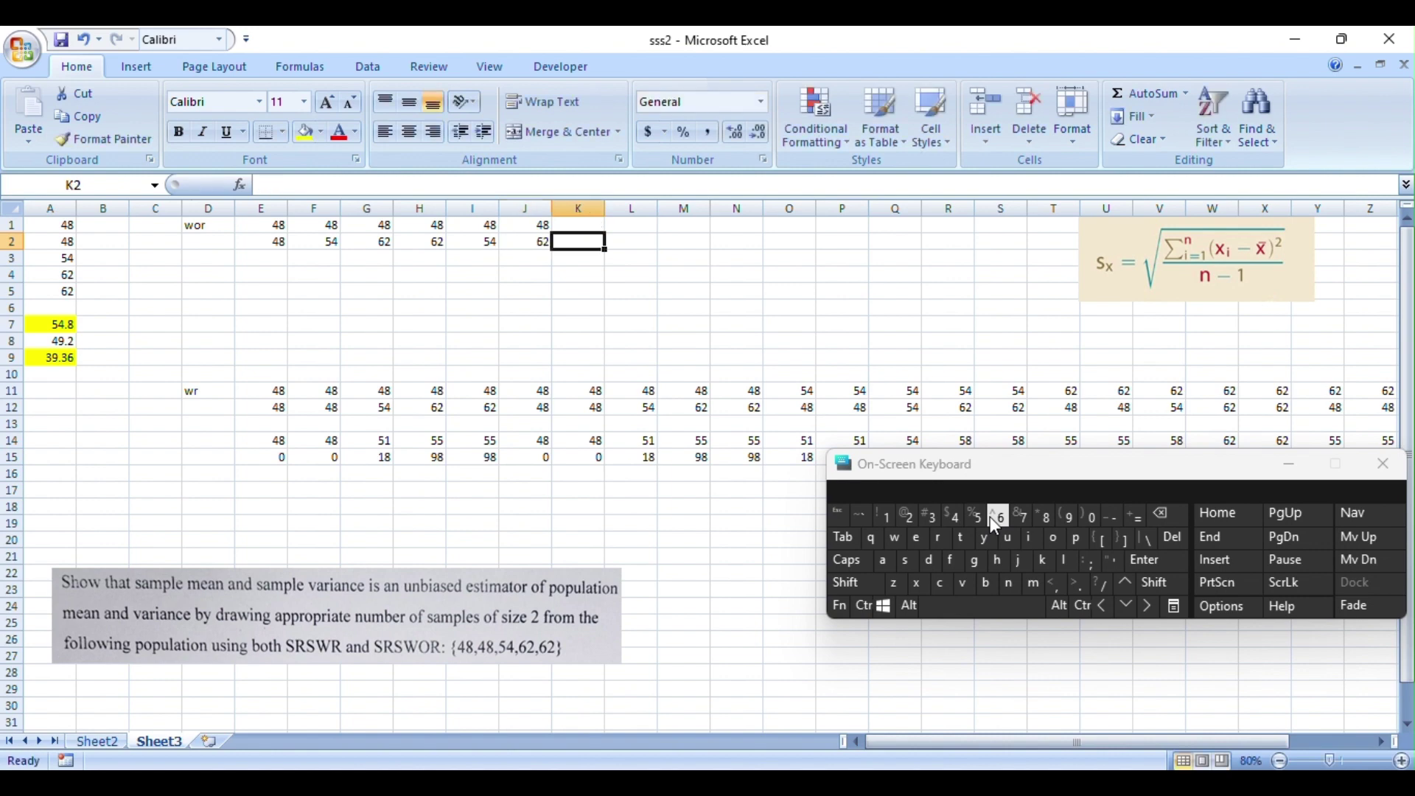
Step: Fill the 48 and 62 sample from J1:J2 across to K1:K2
left_click(537, 231)
left_click_drag(551, 231, 597, 250)
left_click(549, 240)
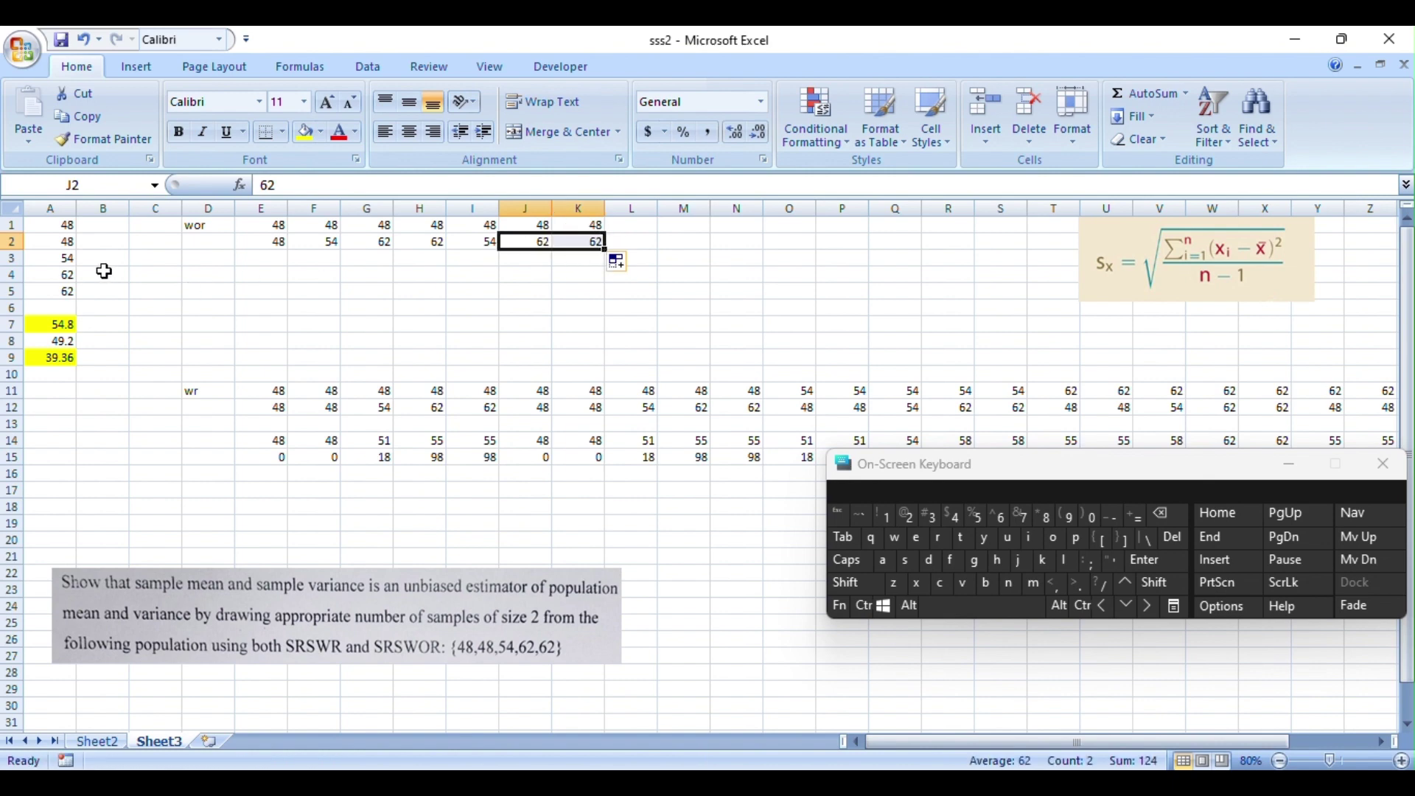
left_click(146, 291)
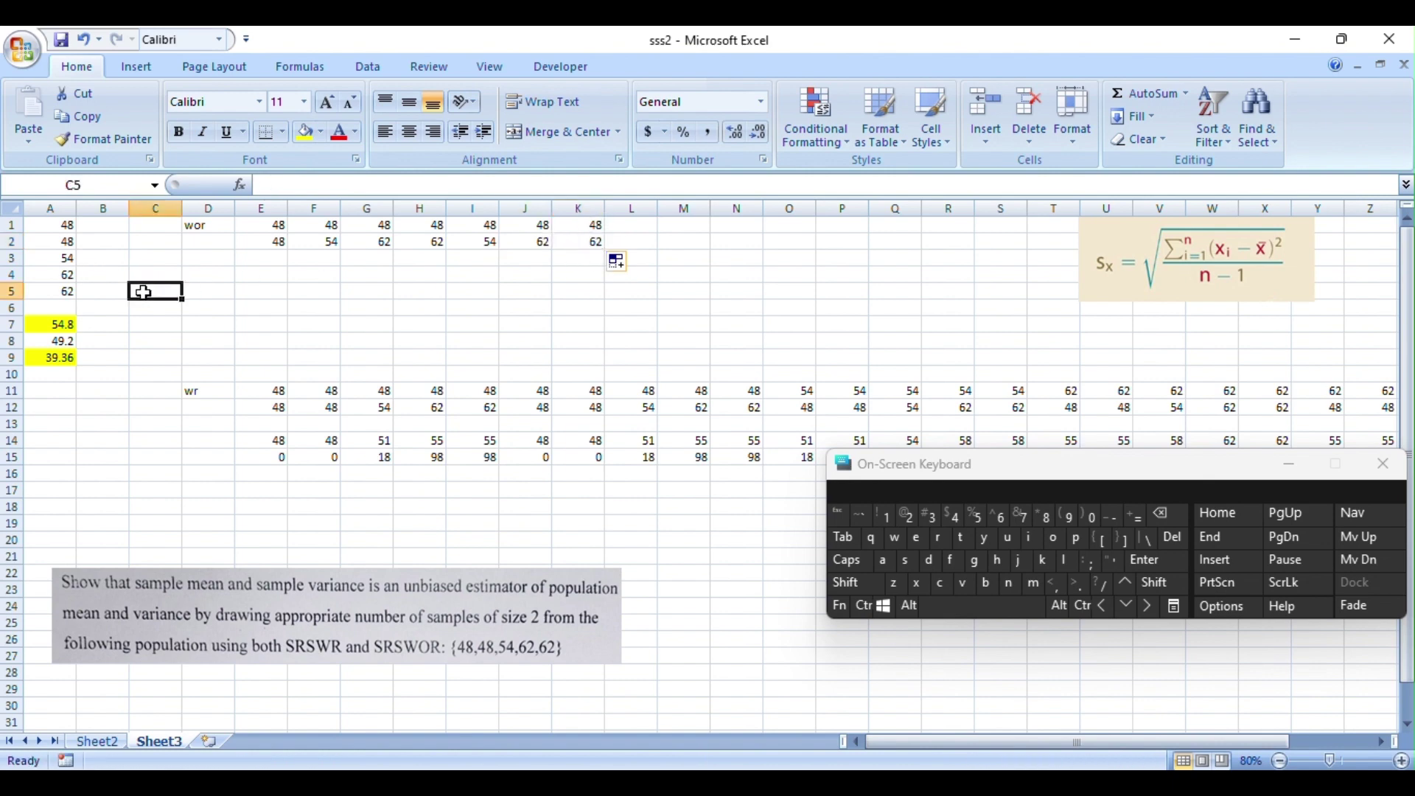
Step: Enter two samples of 54 and 62 in L1:M2, filling the 62 across from K2 and the 54 from L1
left_click(73, 260)
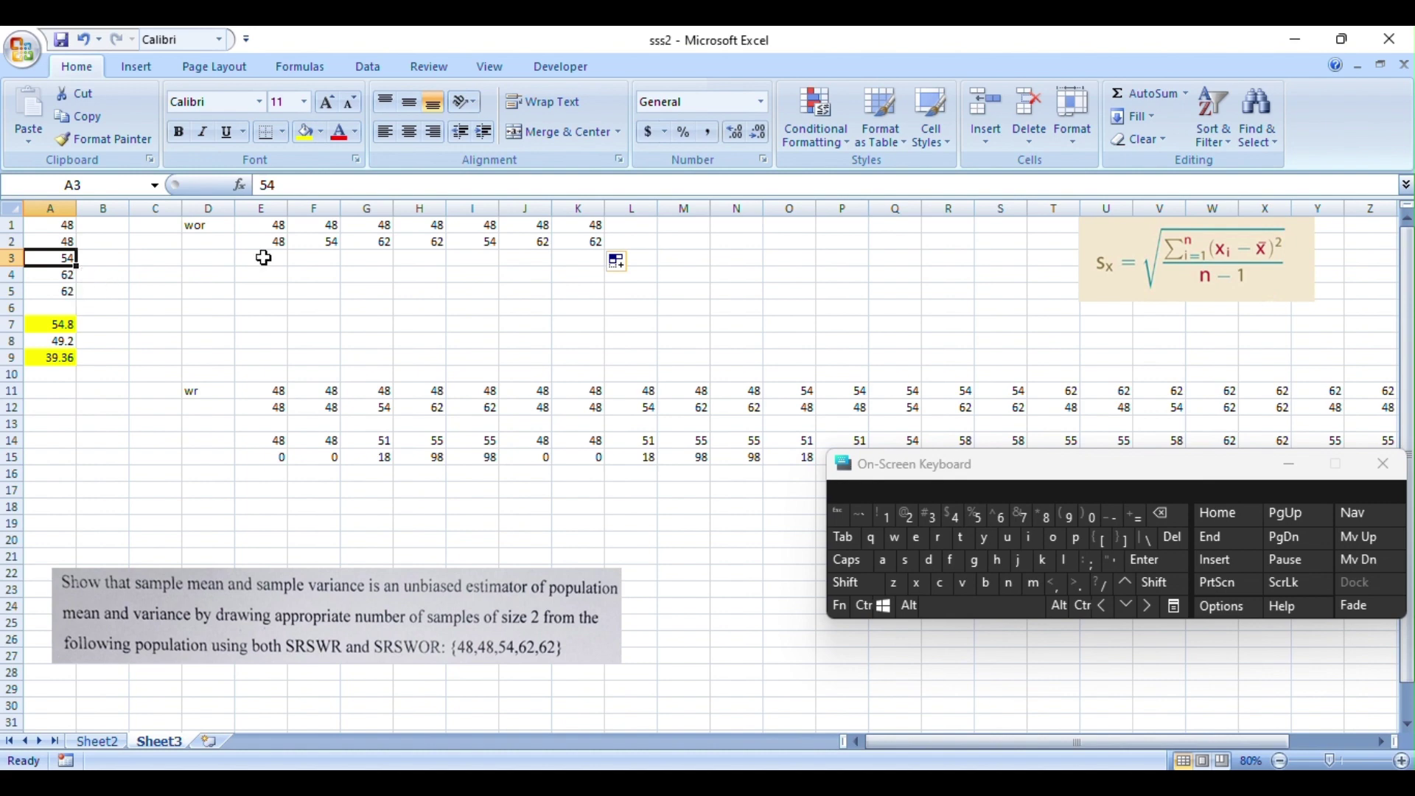
left_click(642, 228)
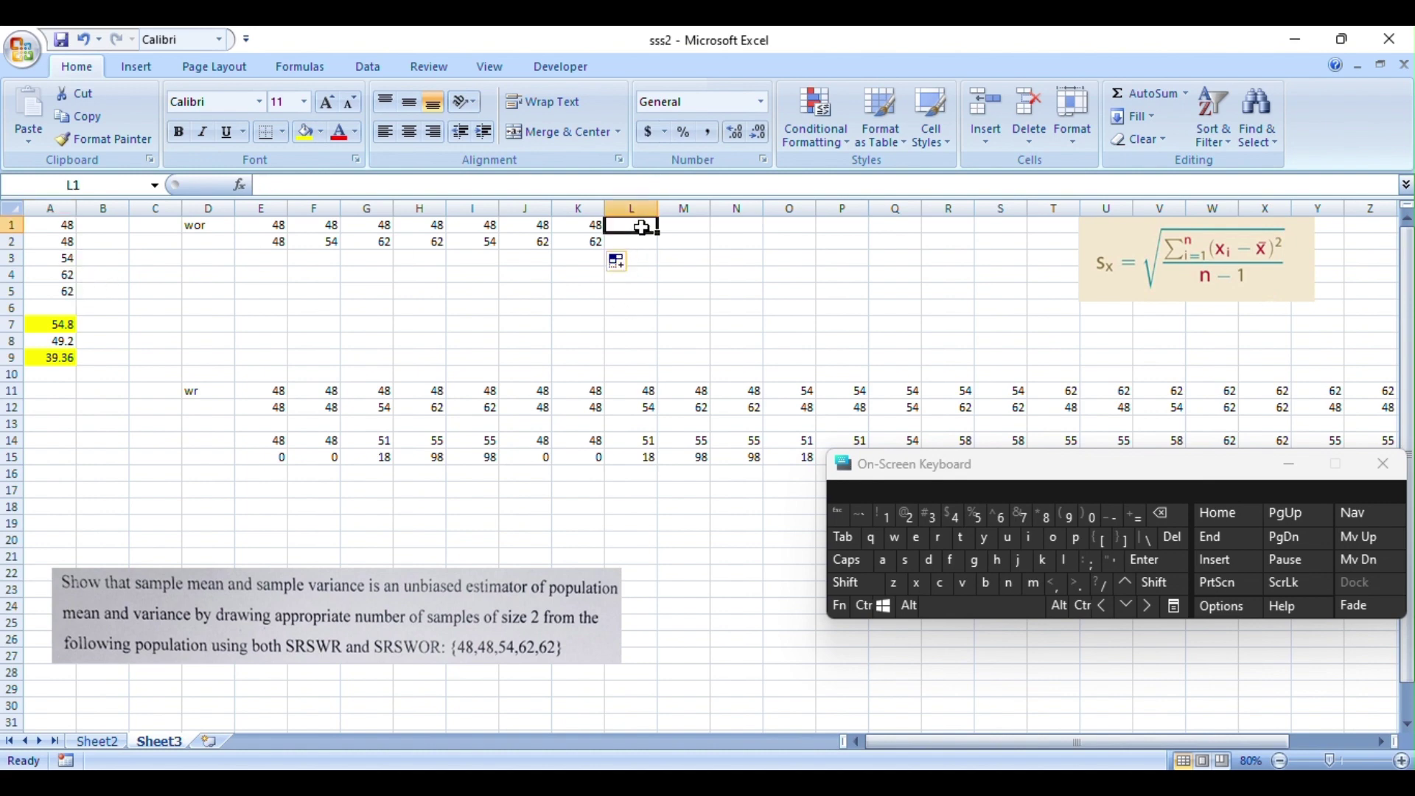
type("54")
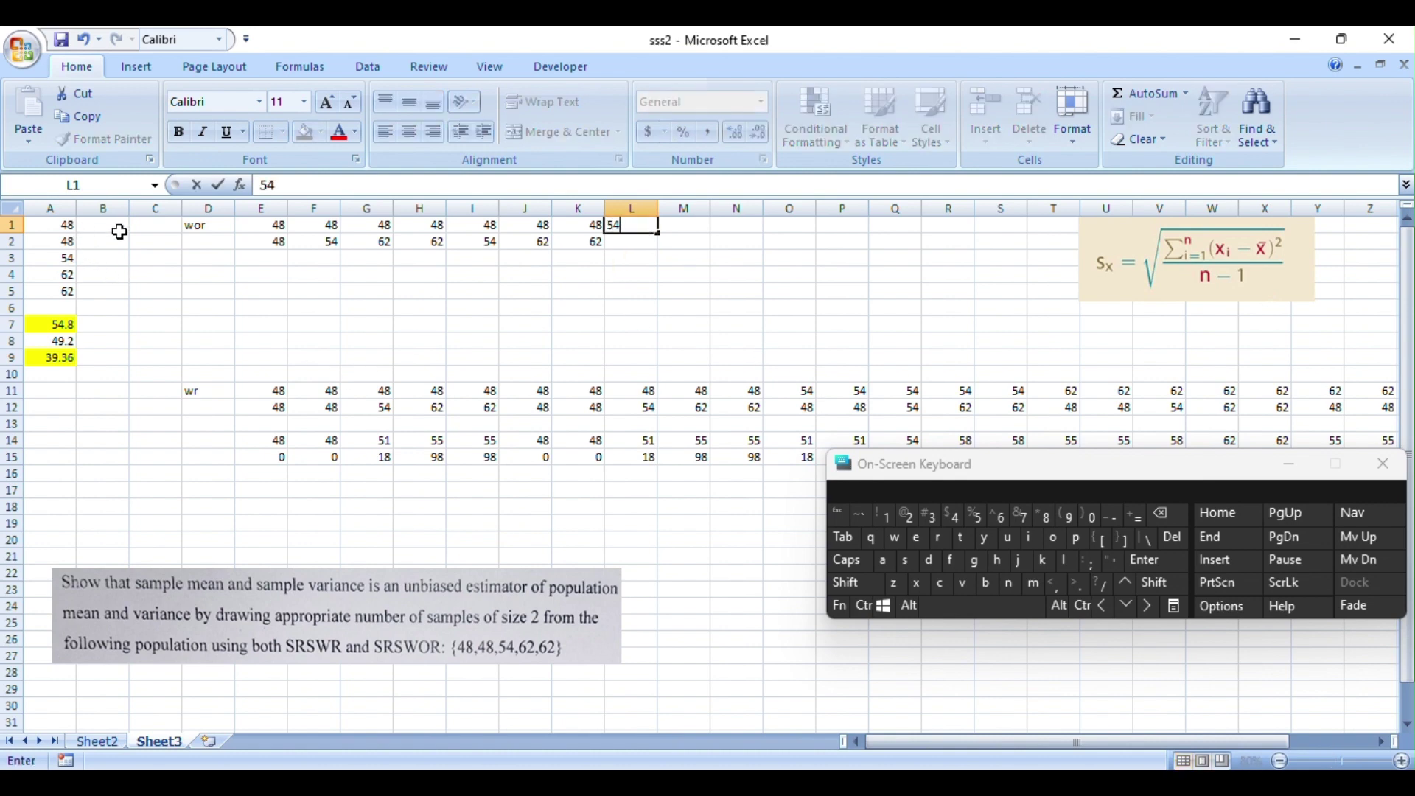
left_click(620, 248)
left_click(598, 241)
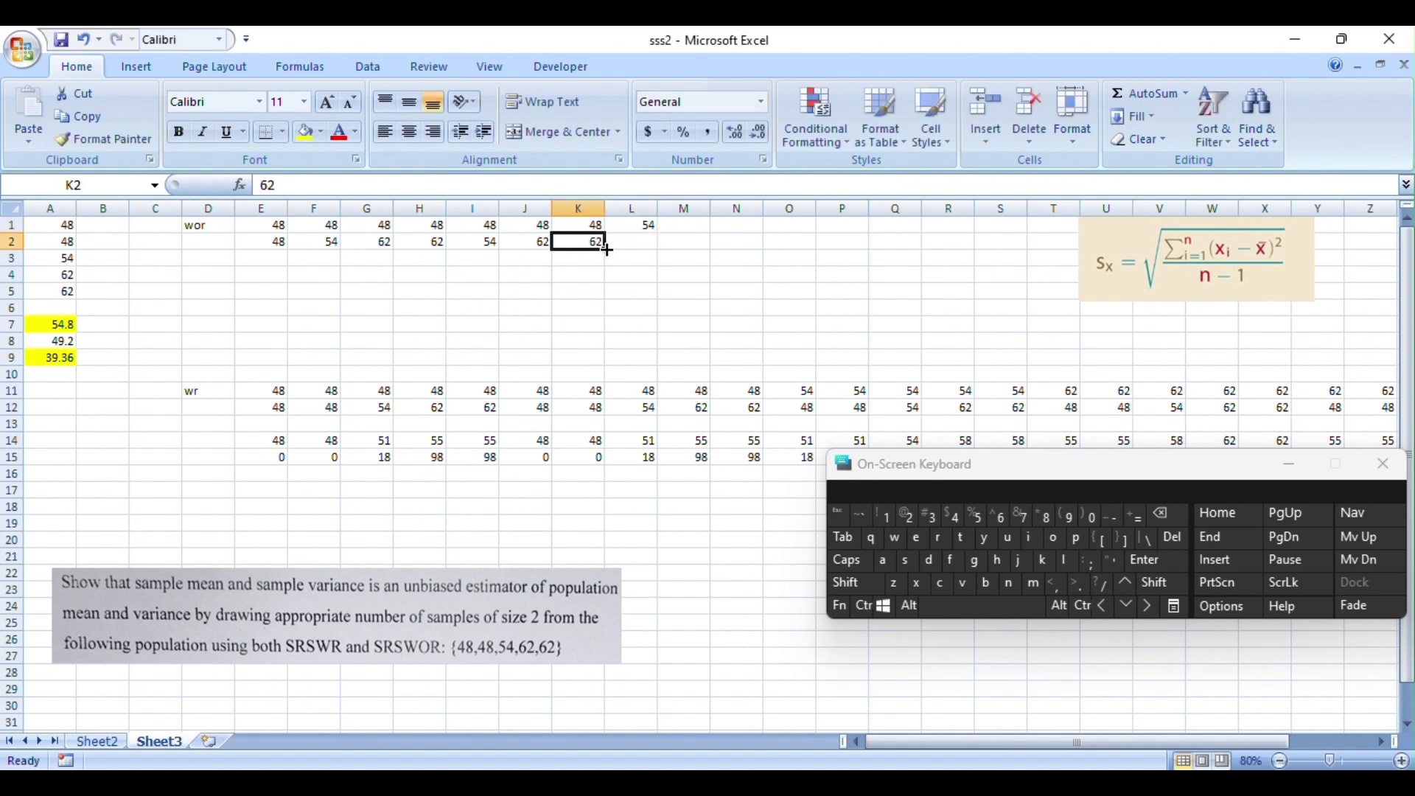
left_click_drag(606, 250, 704, 253)
left_click(647, 227)
left_click(649, 241)
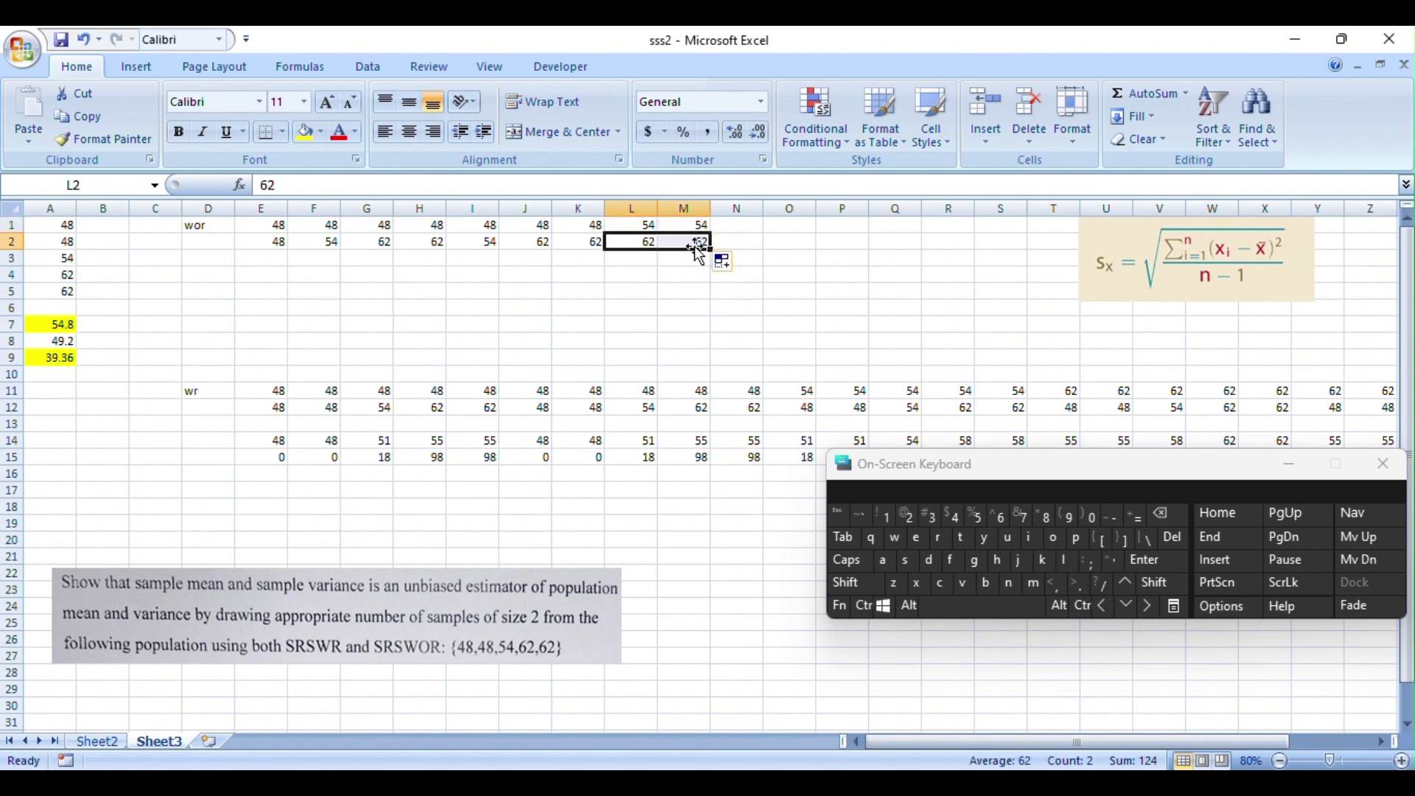
left_click(630, 291)
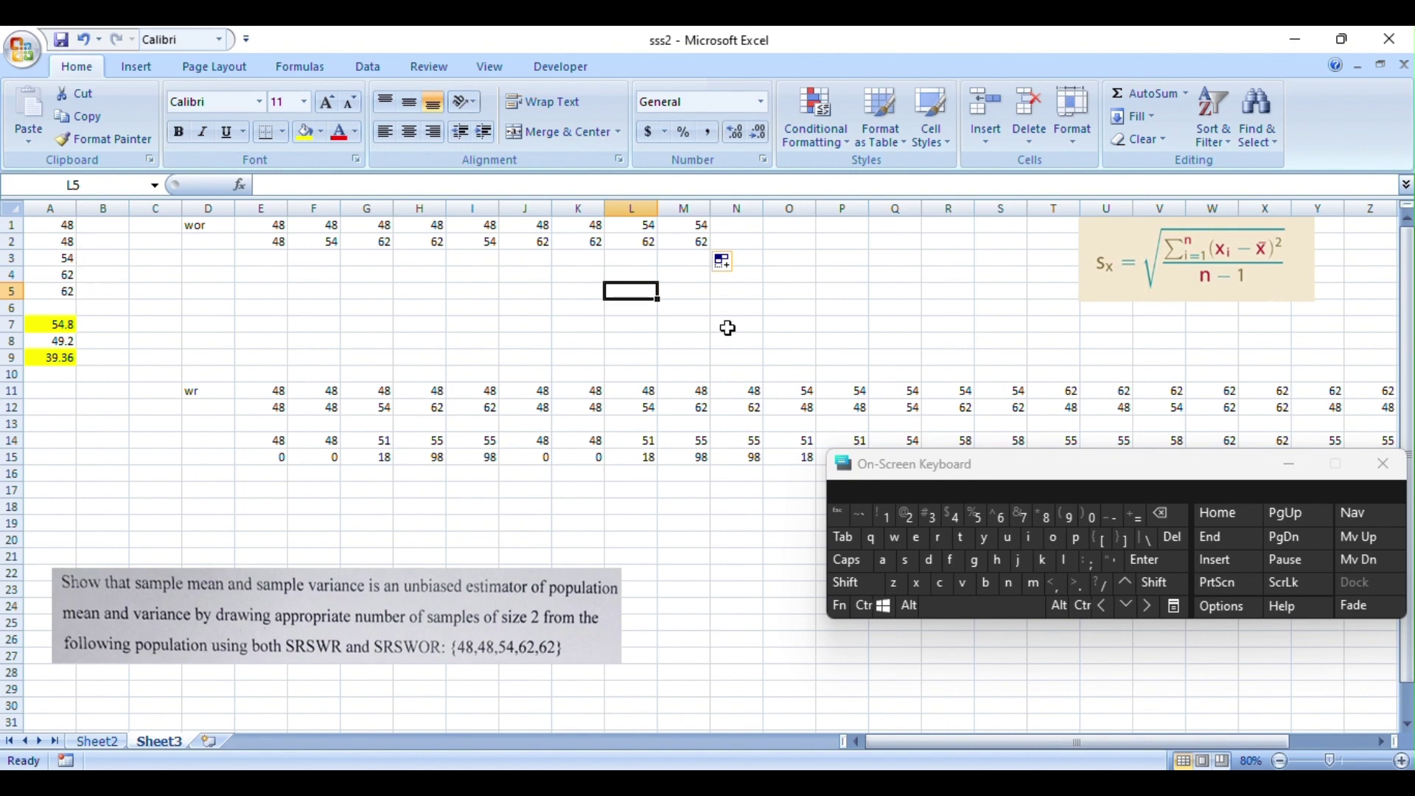
Step: Enter the last without-replacement sample by putting 62 in N1 and filling it down to N2
left_click(756, 230)
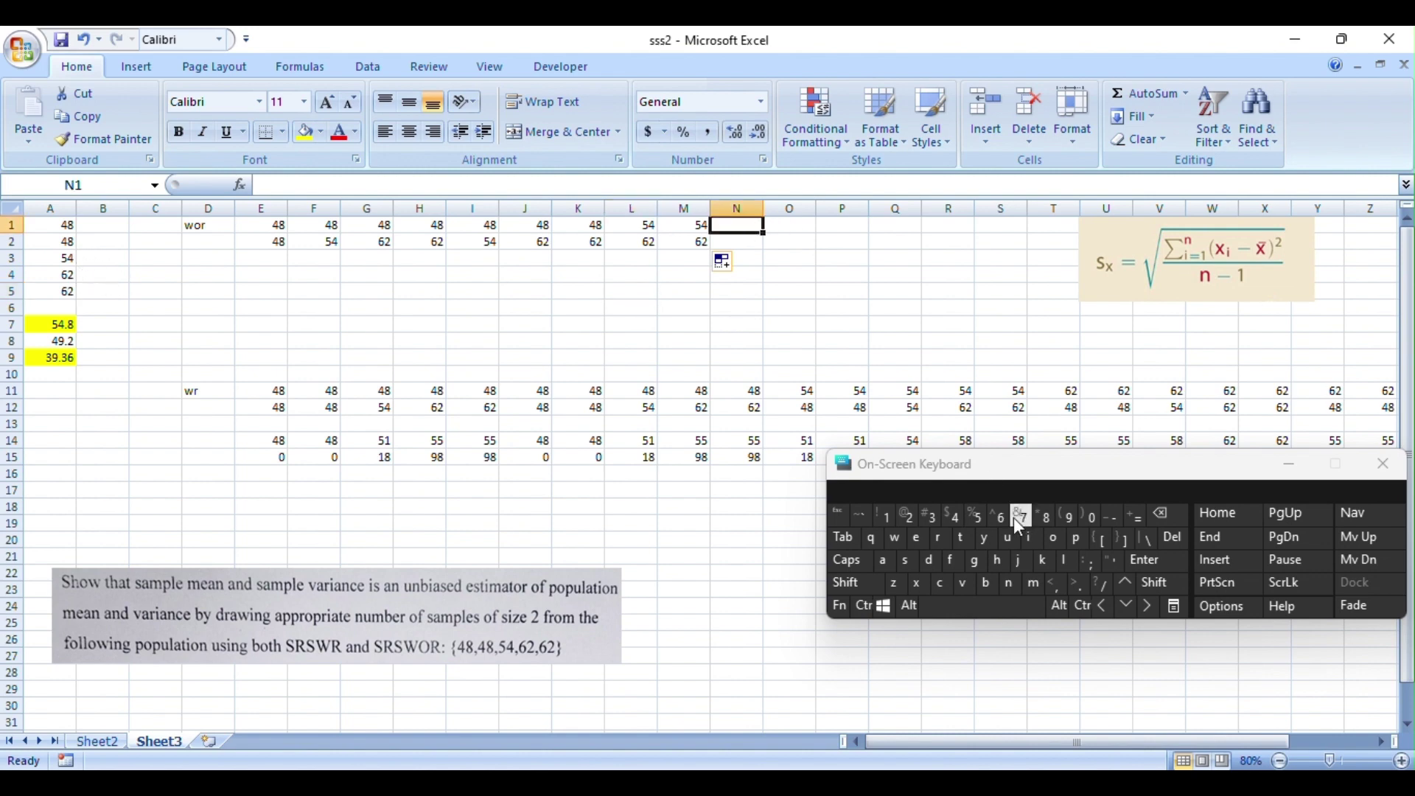
type("62")
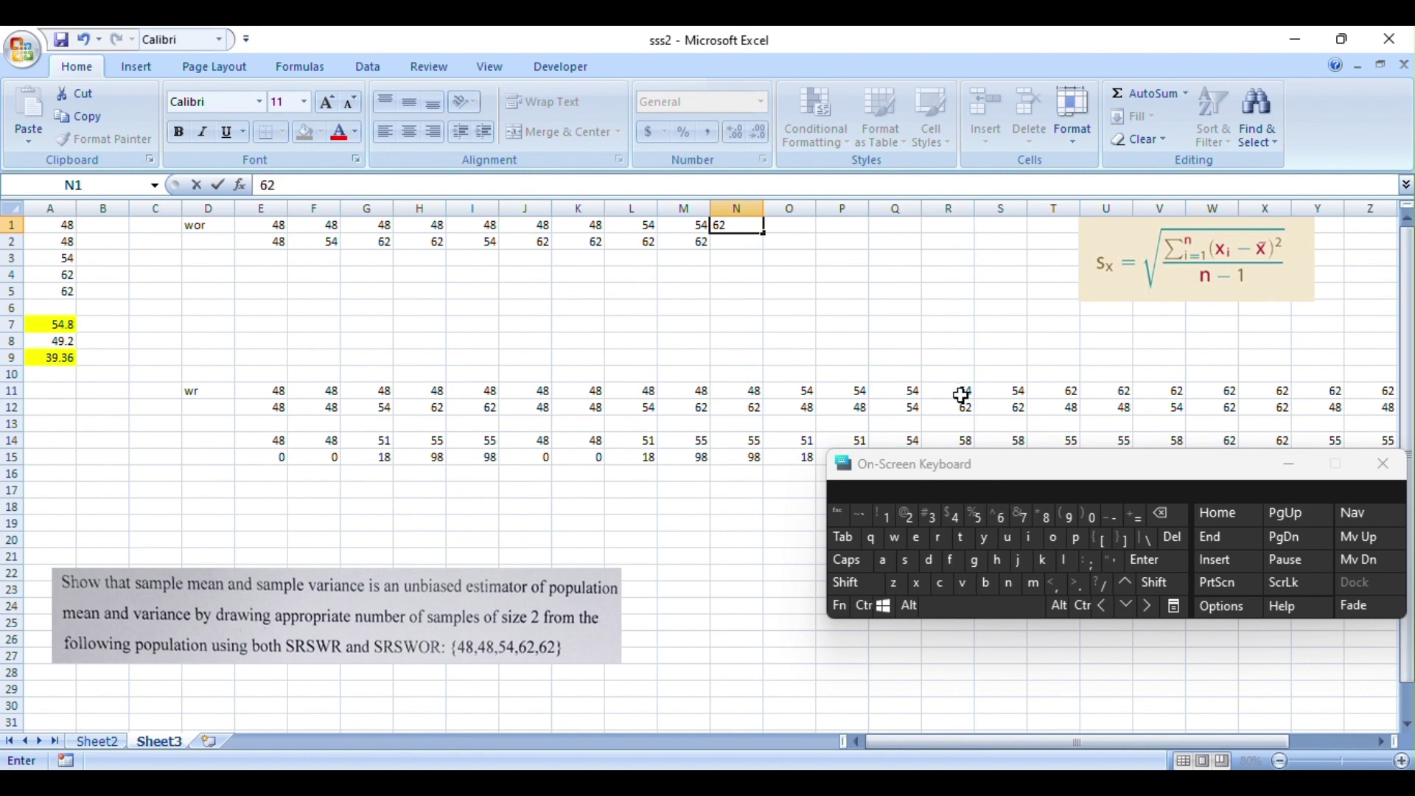
key("Return")
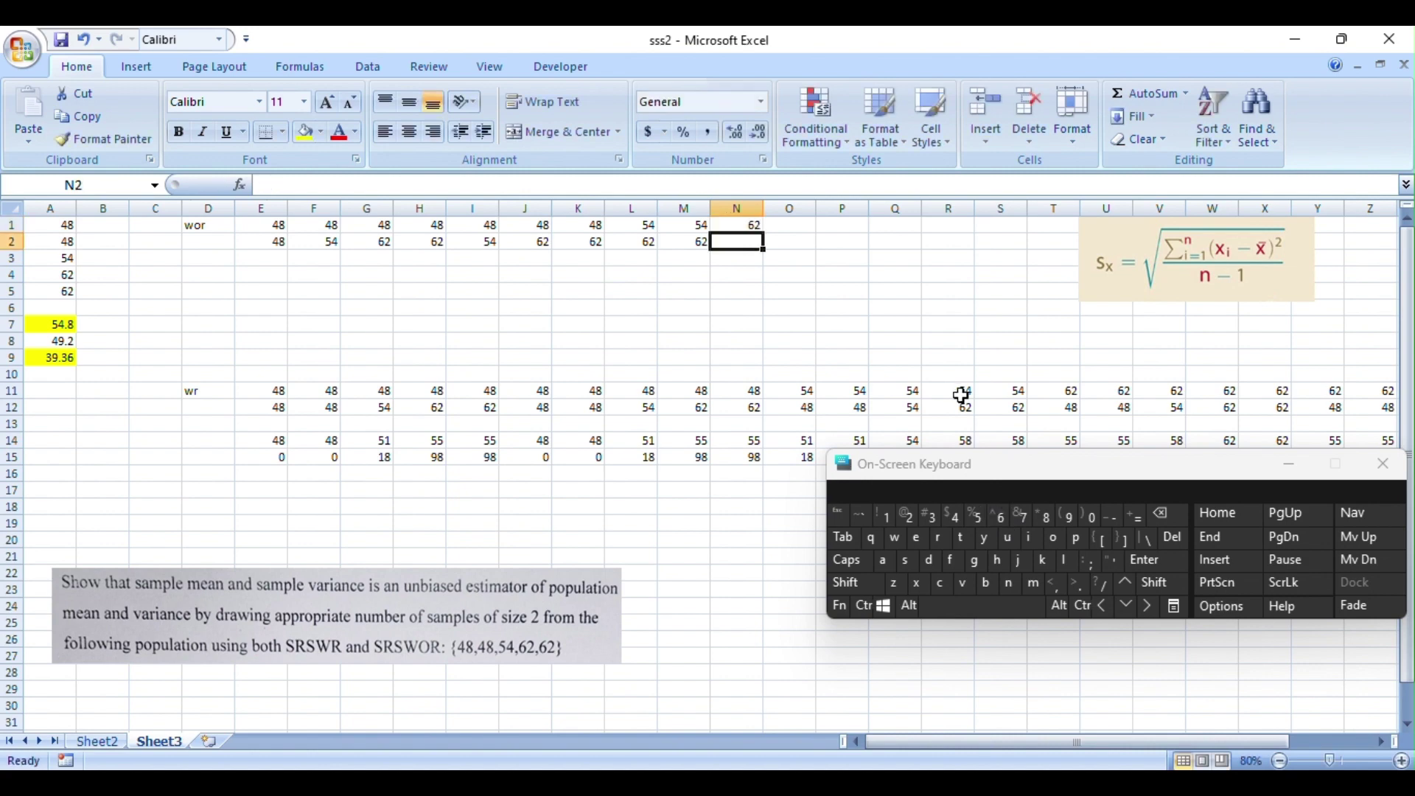
left_click(743, 225)
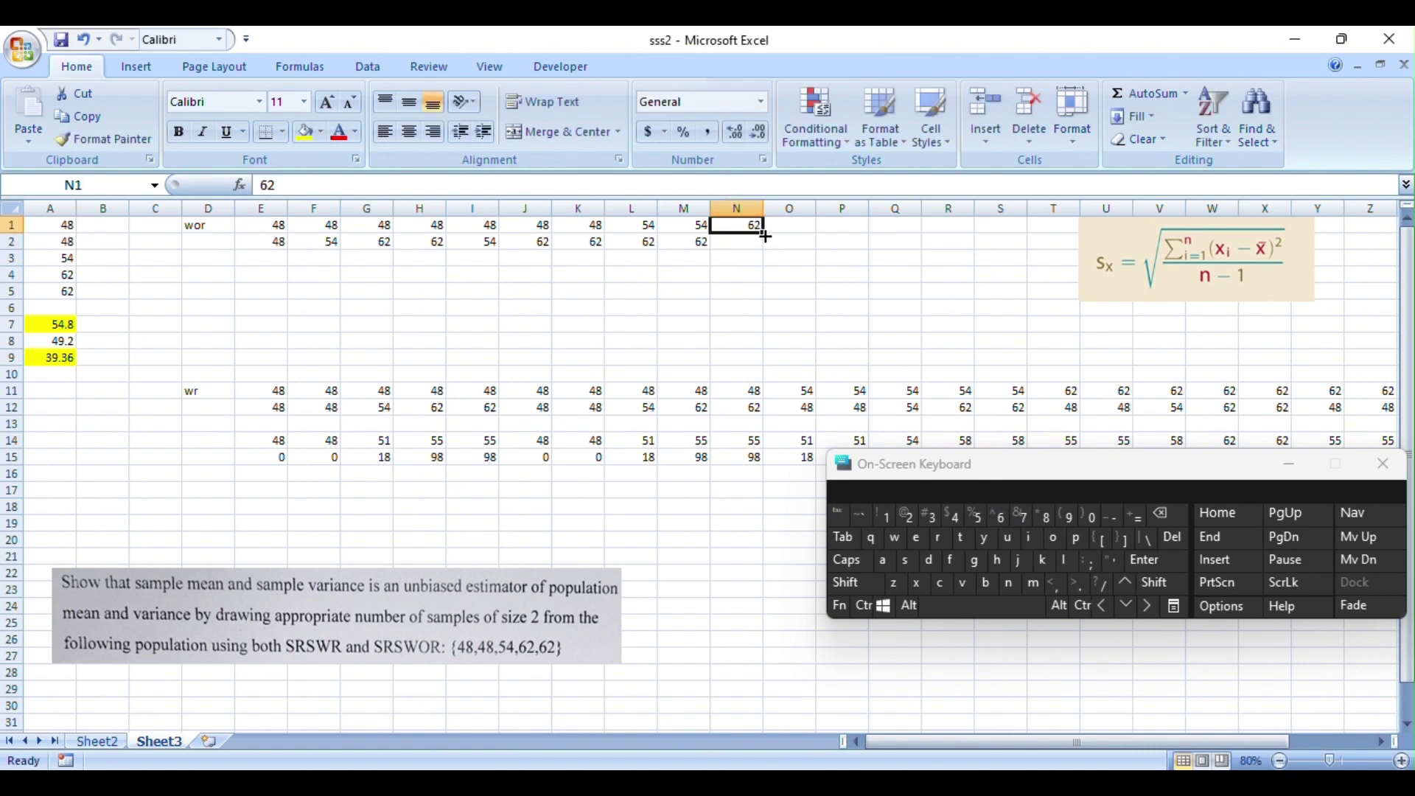
left_click_drag(766, 236, 765, 252)
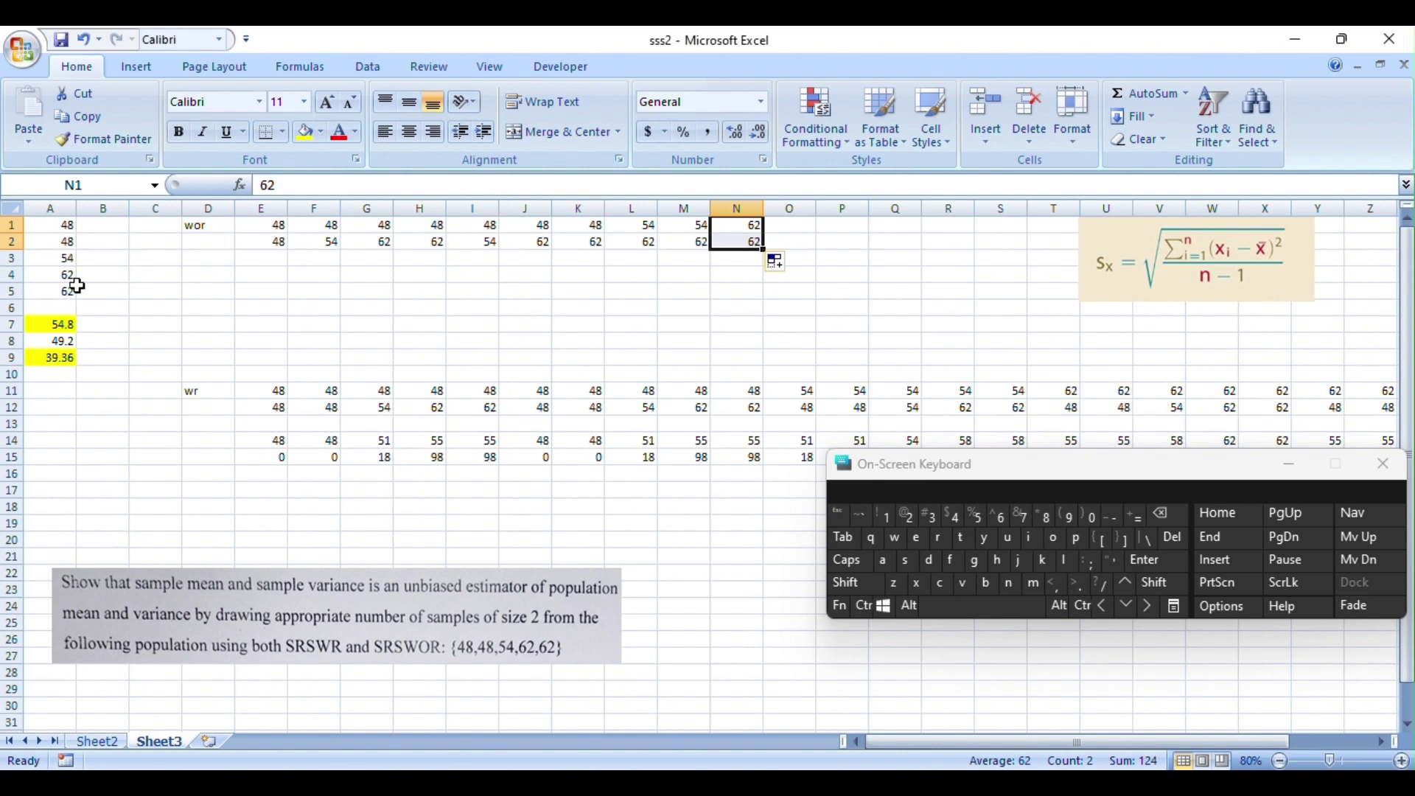
left_click(685, 288)
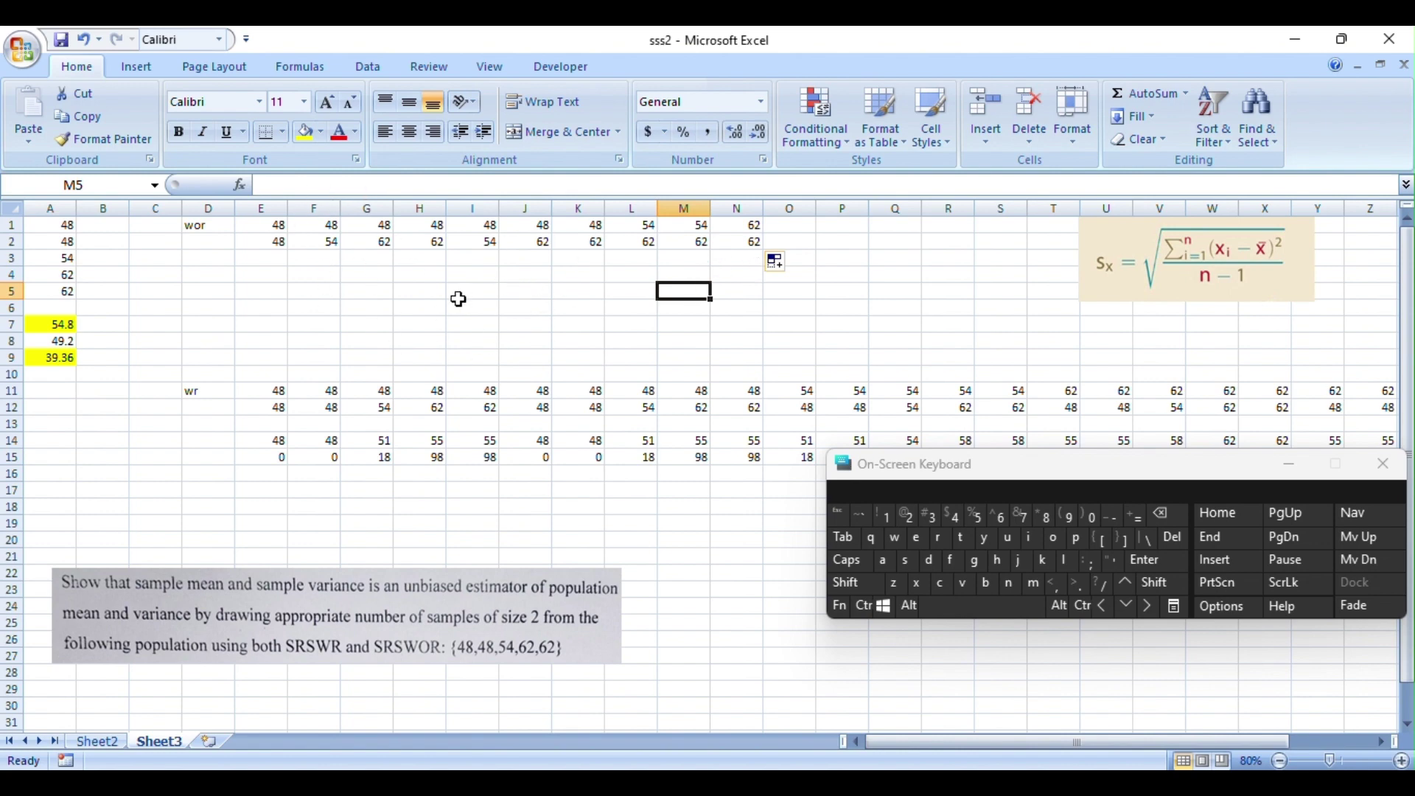
Step: Calculate every without-replacement sample's mean by entering =AVERAGE(E1:E2) in E4 and filling it across to N4
left_click(285, 276)
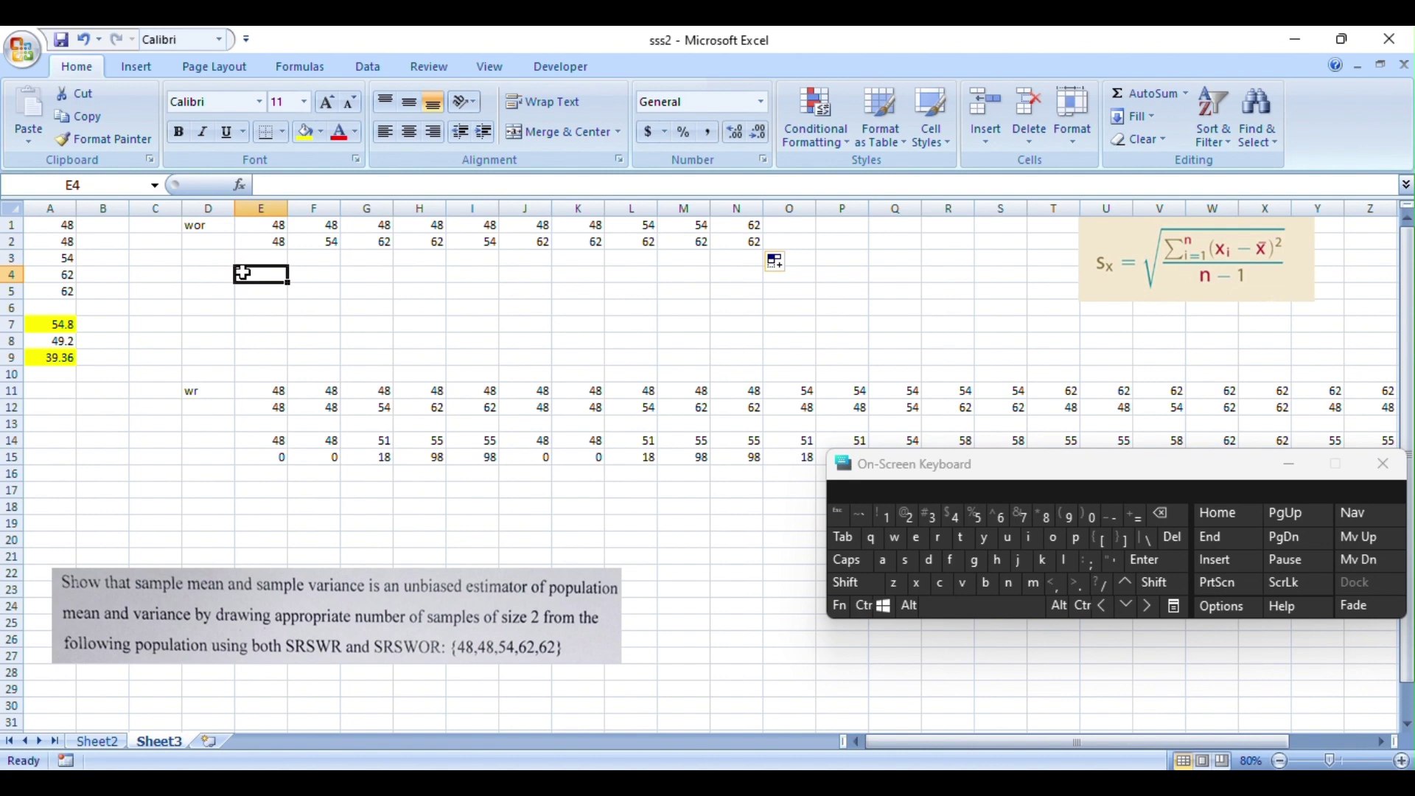
type("=")
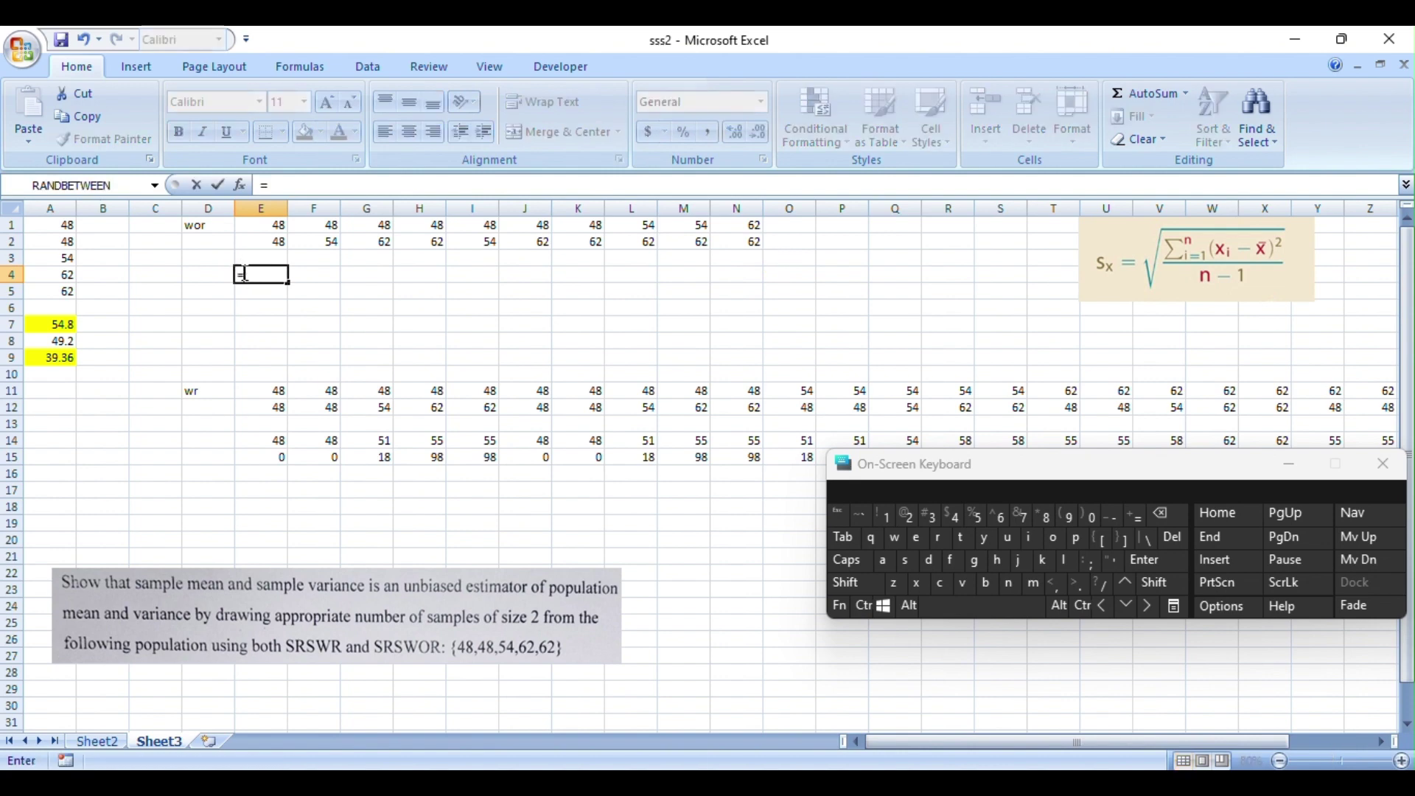
type("av")
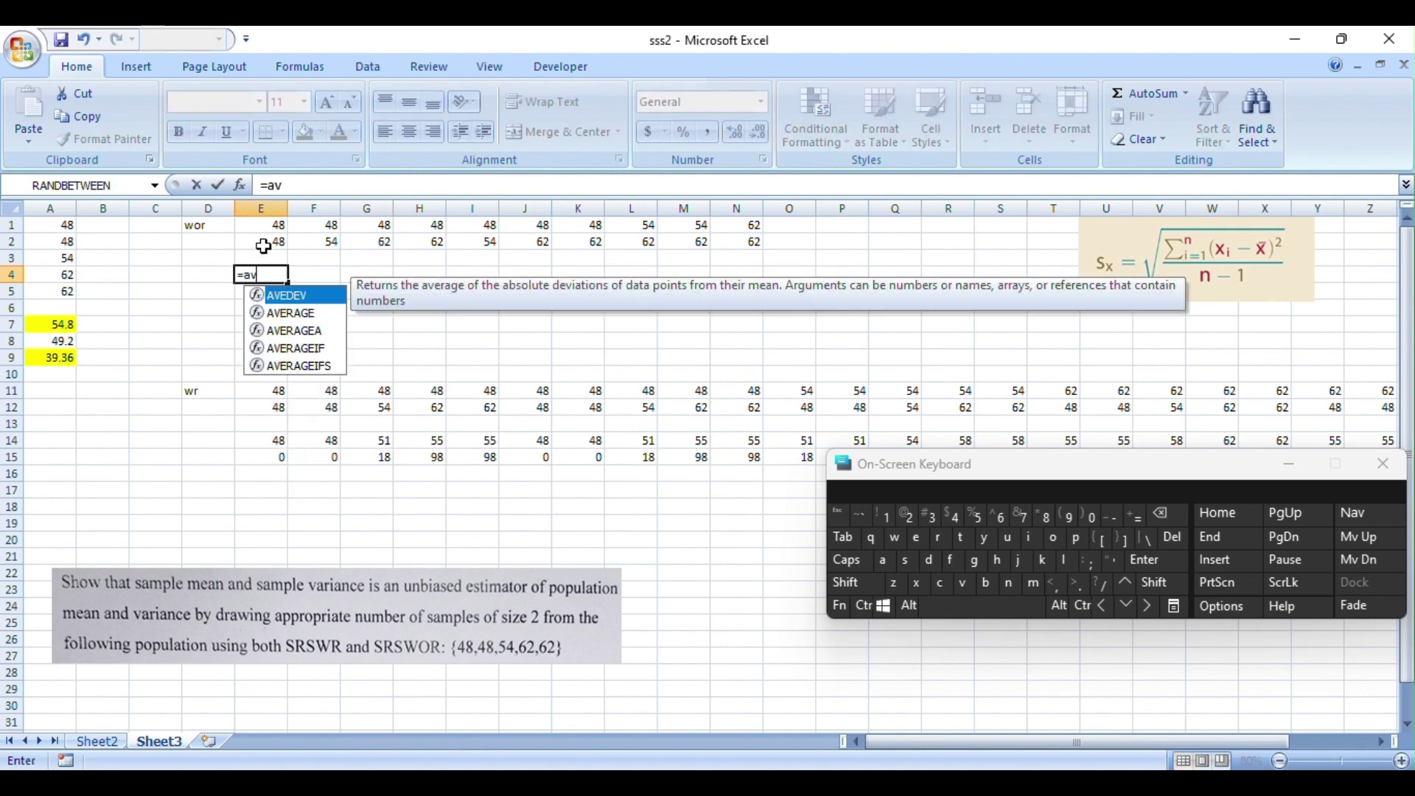
key("Down")
key("Tab")
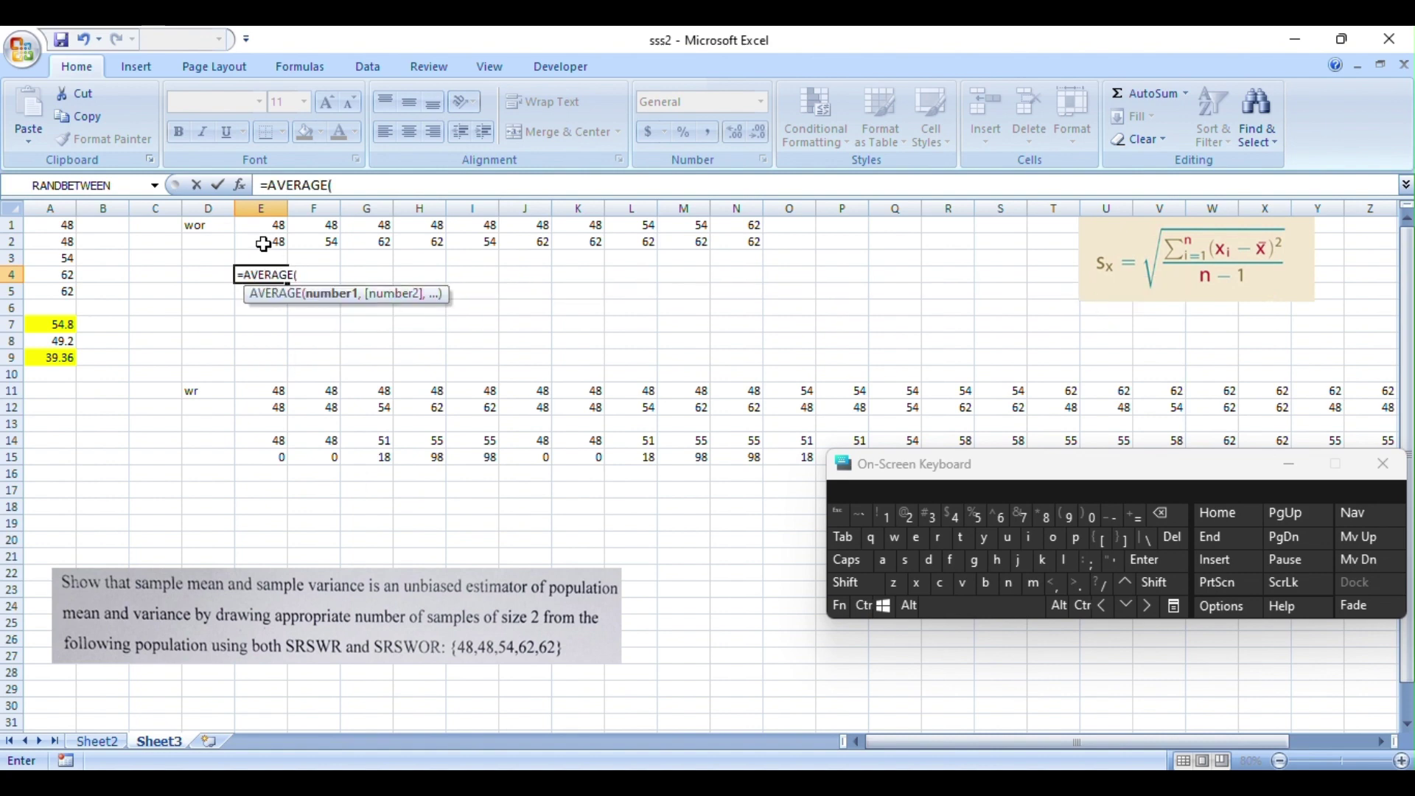
left_click_drag(274, 225, 272, 241)
key("Return")
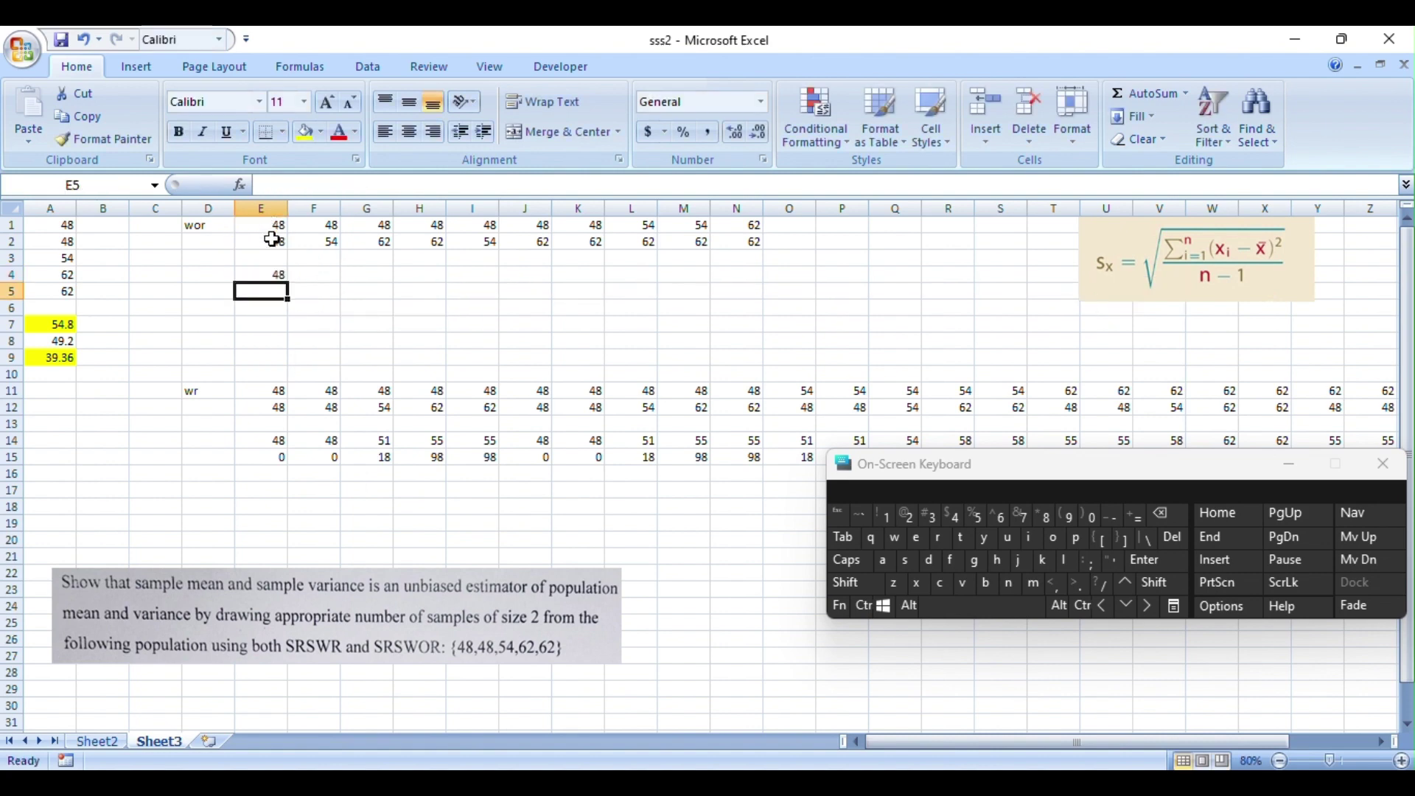
left_click(281, 276)
left_click_drag(287, 284, 746, 266)
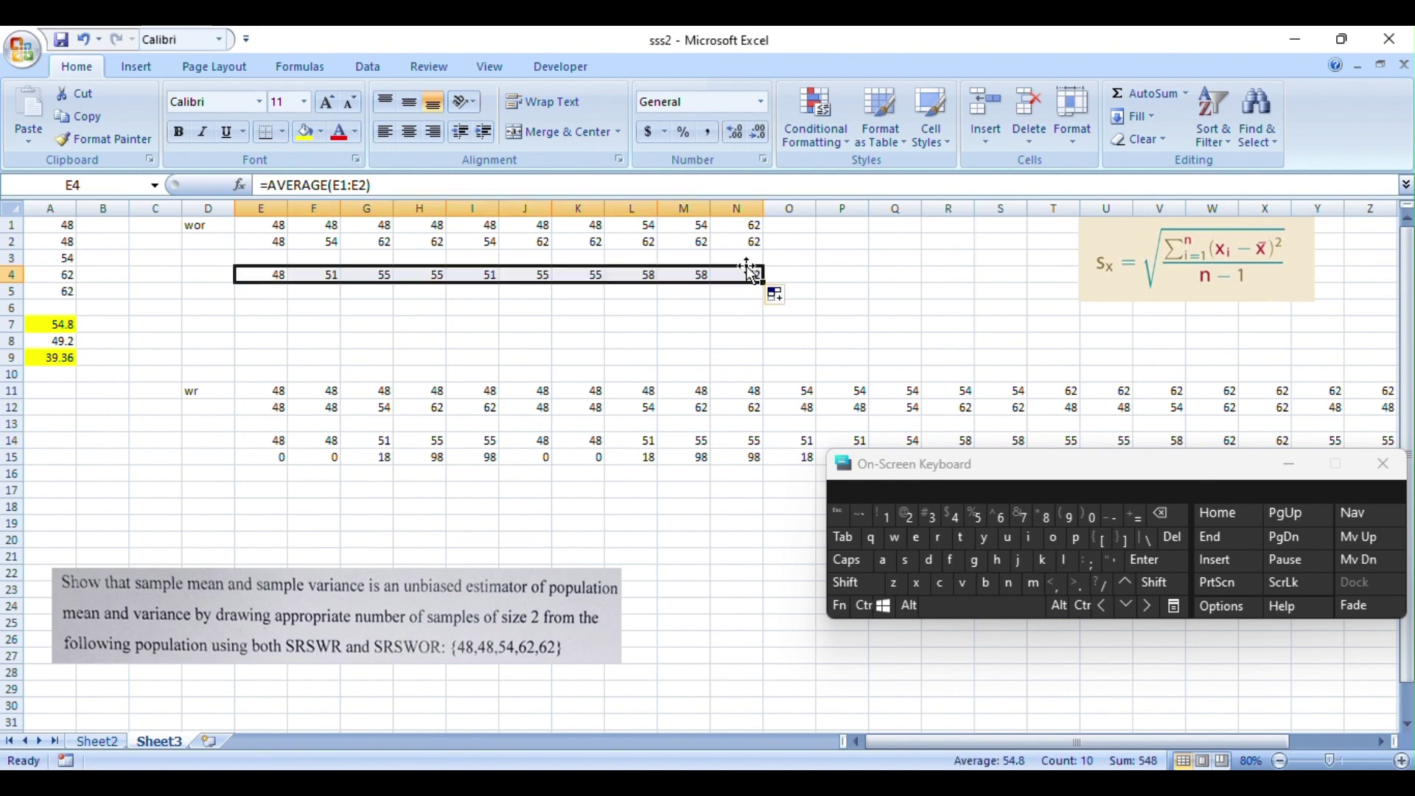
Step: Average the without-replacement sample means in O4 with =AVERAGE(E4:N4)
left_click(826, 272)
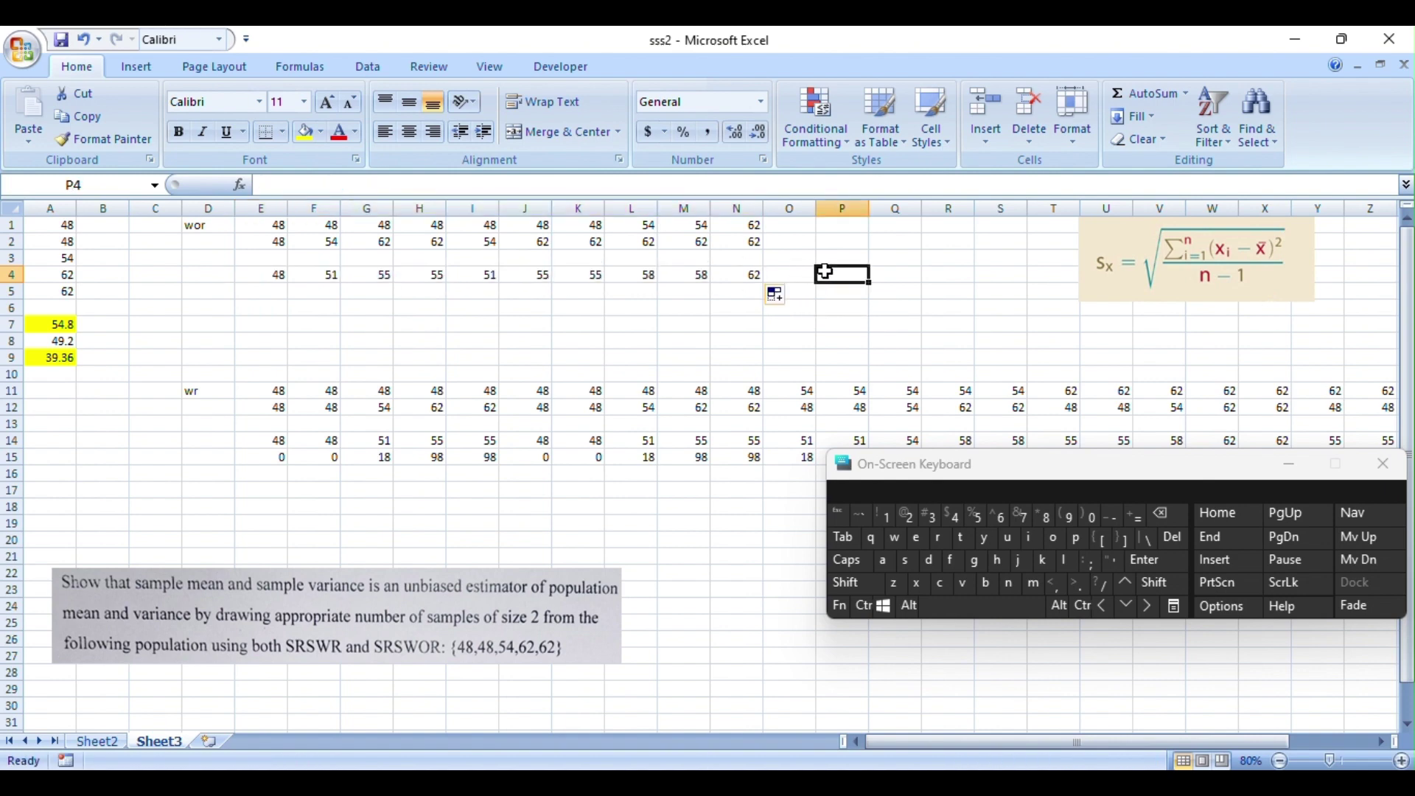
left_click(797, 273)
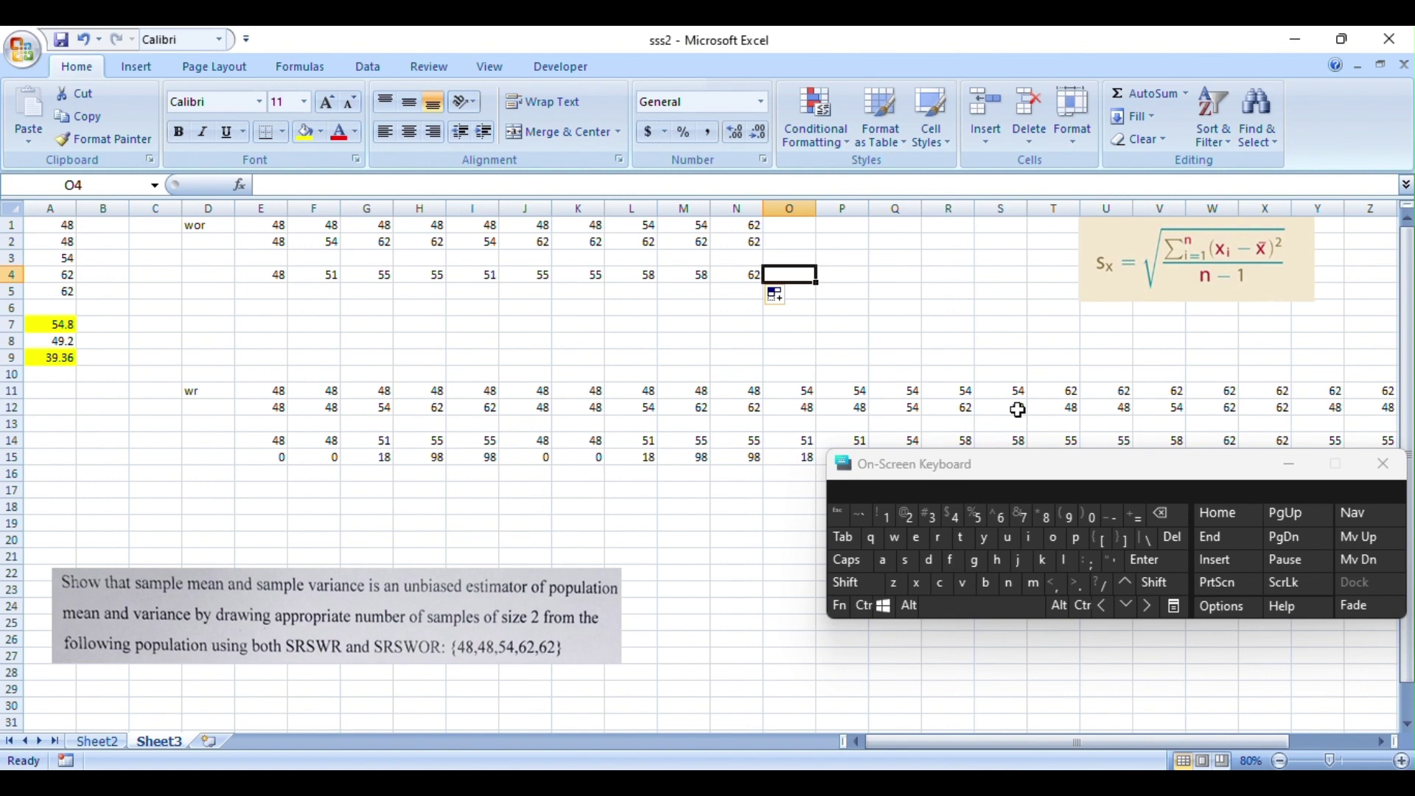
left_click(1188, 98)
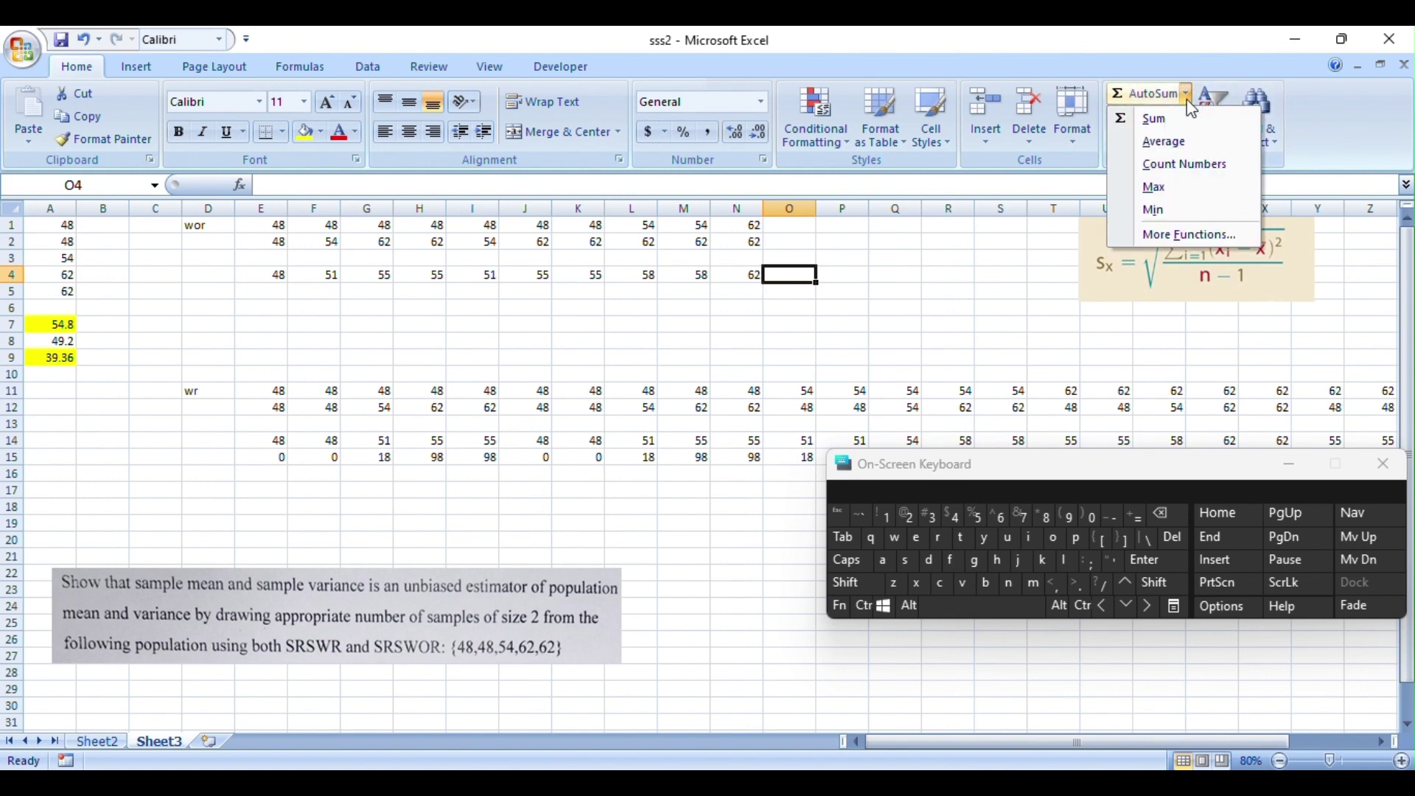
left_click(1204, 142)
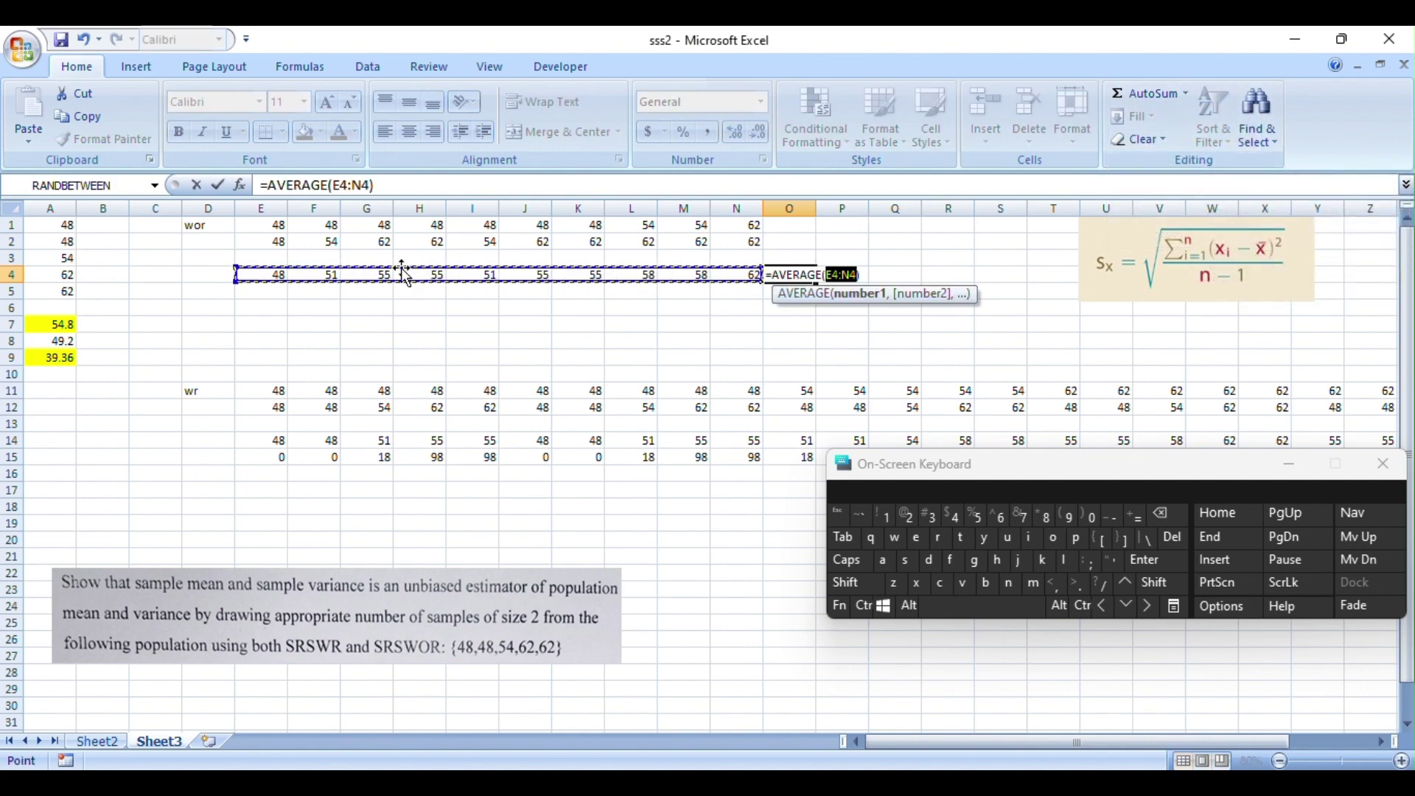
key("Return")
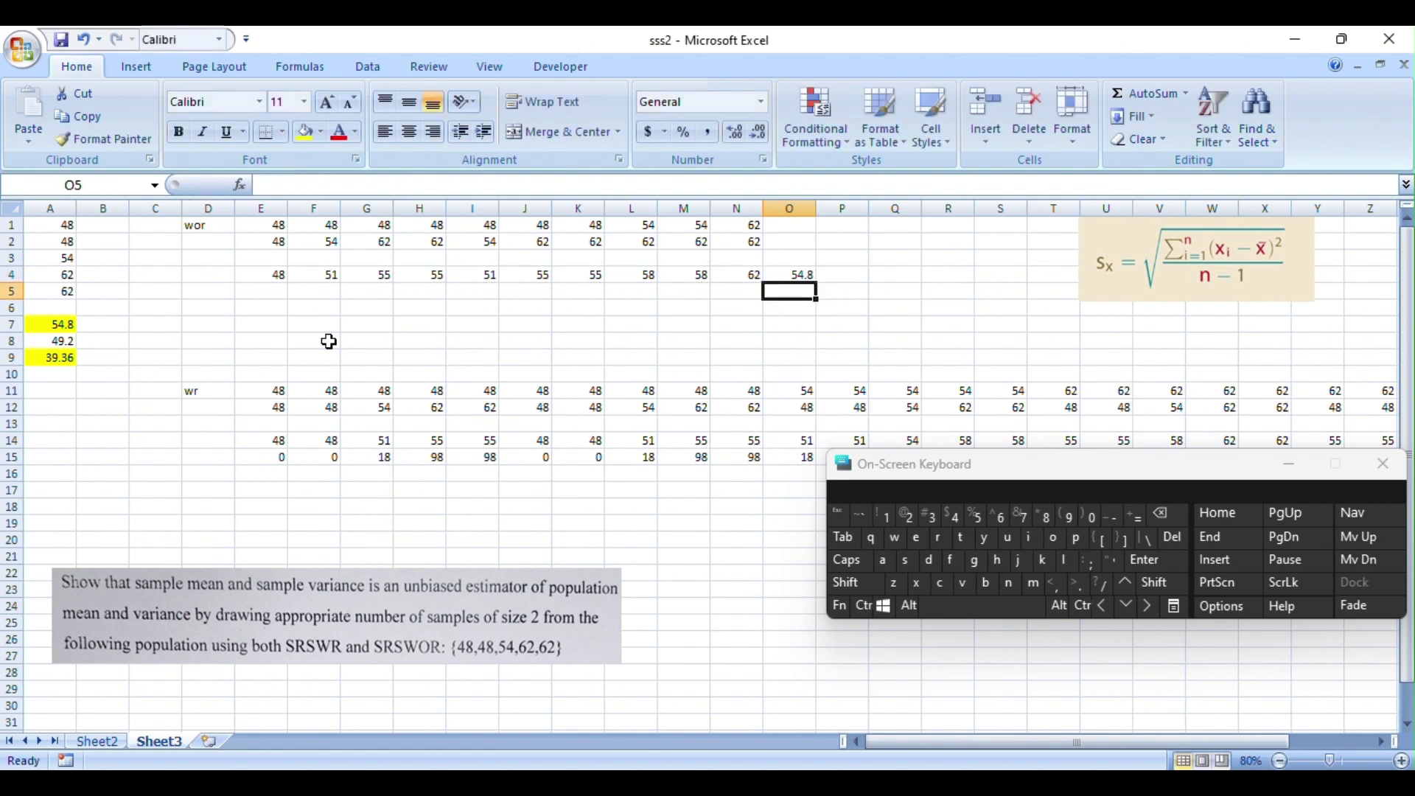
left_click(824, 274)
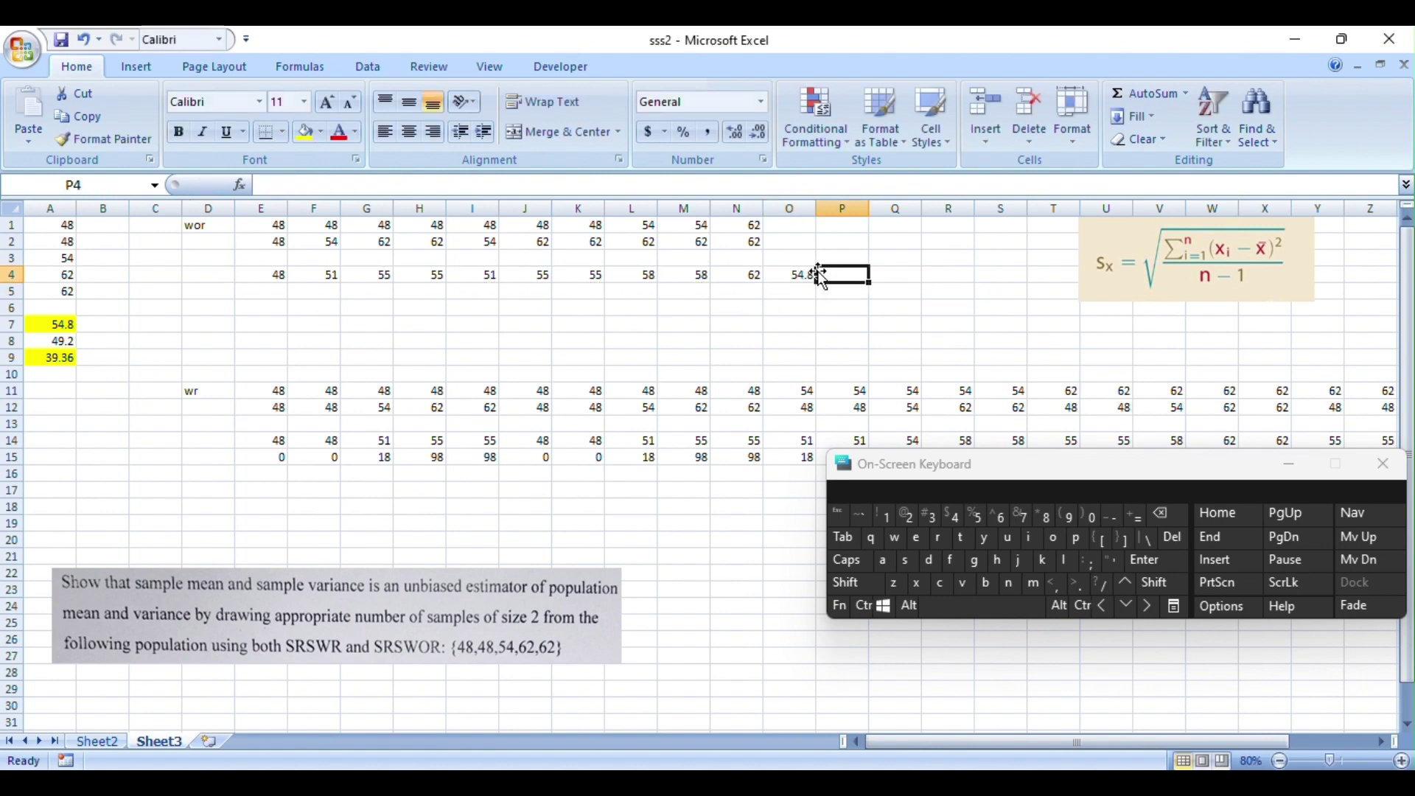
left_click(798, 273)
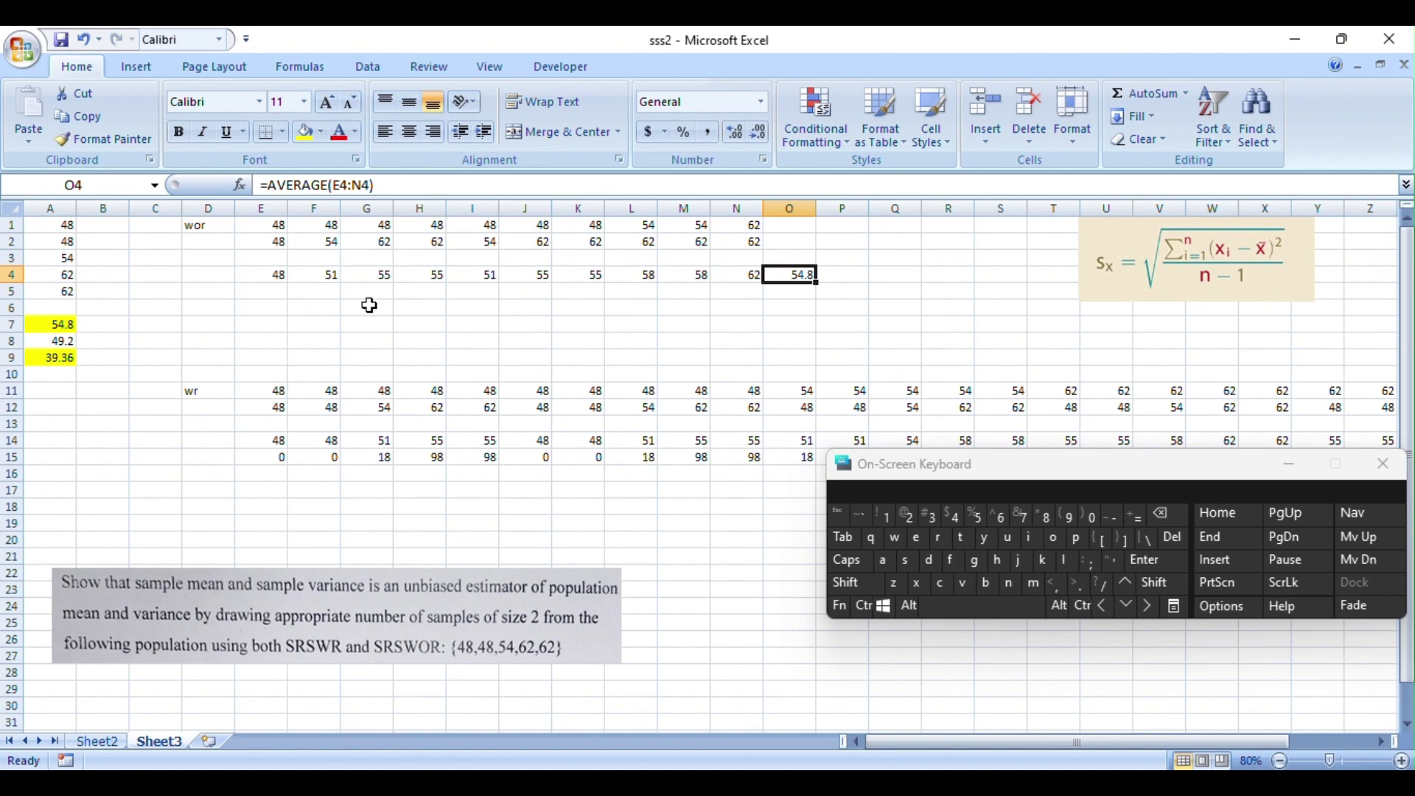
Step: Calculate every without-replacement sample's variance by entering =VAR(E1:E2) in E5 and filling it across to N5
left_click(270, 295)
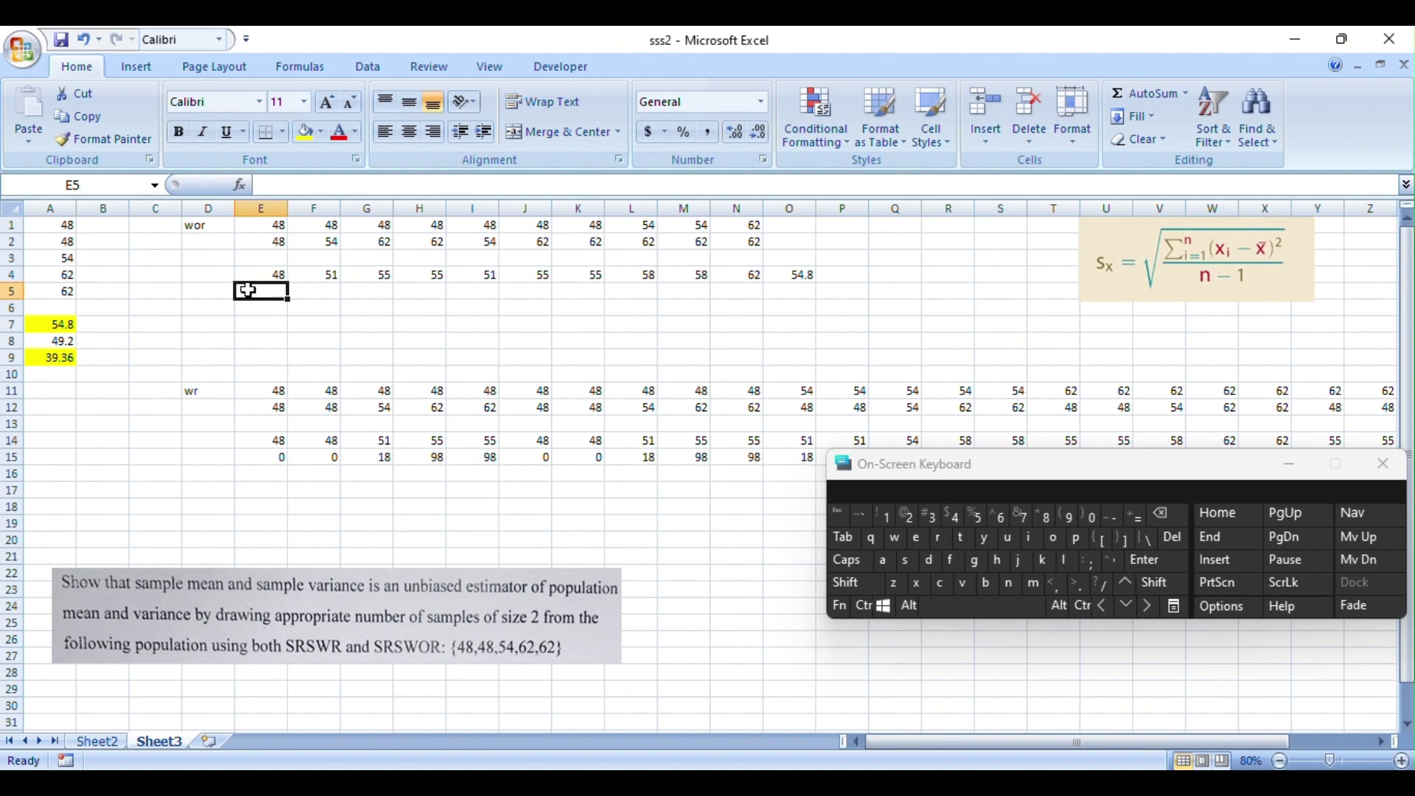
type("=")
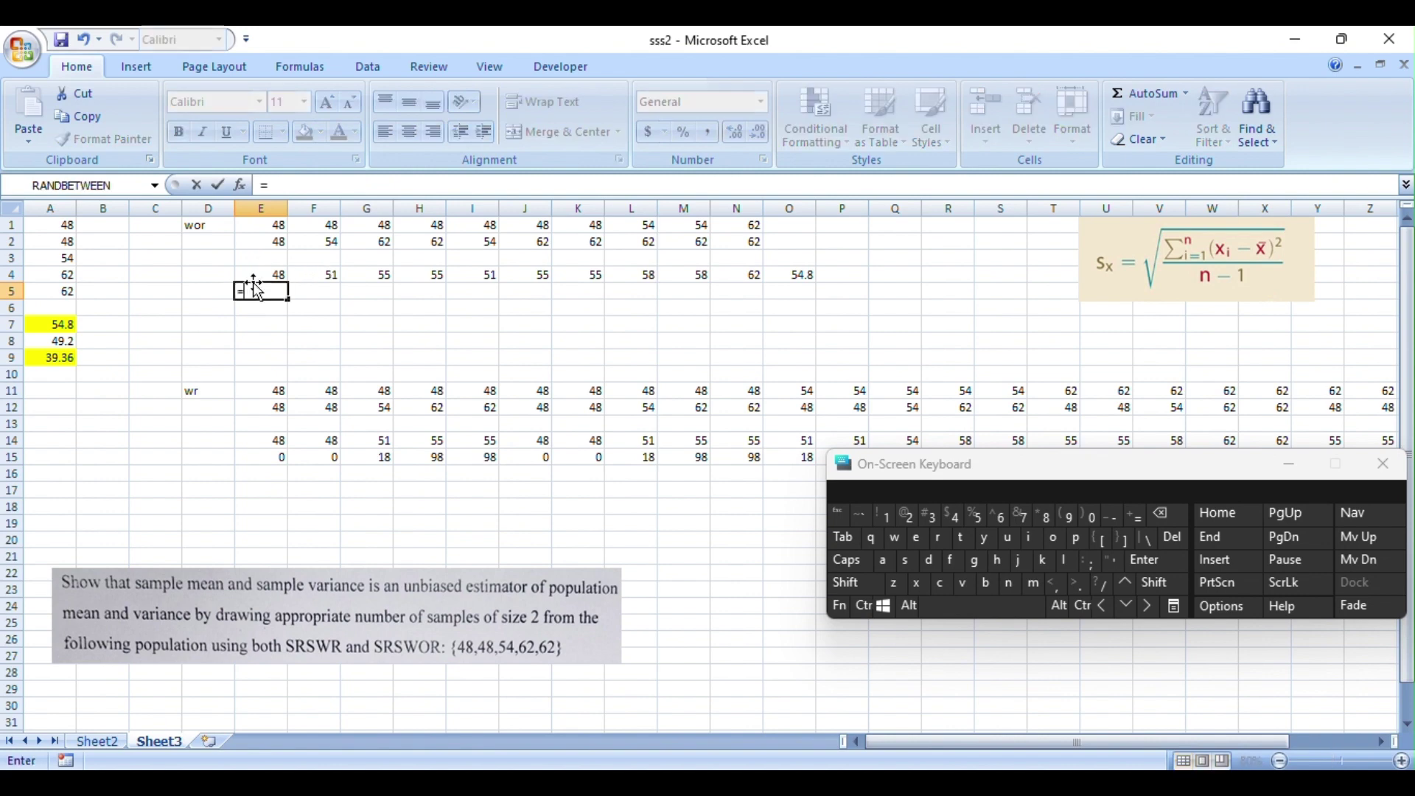
type("va")
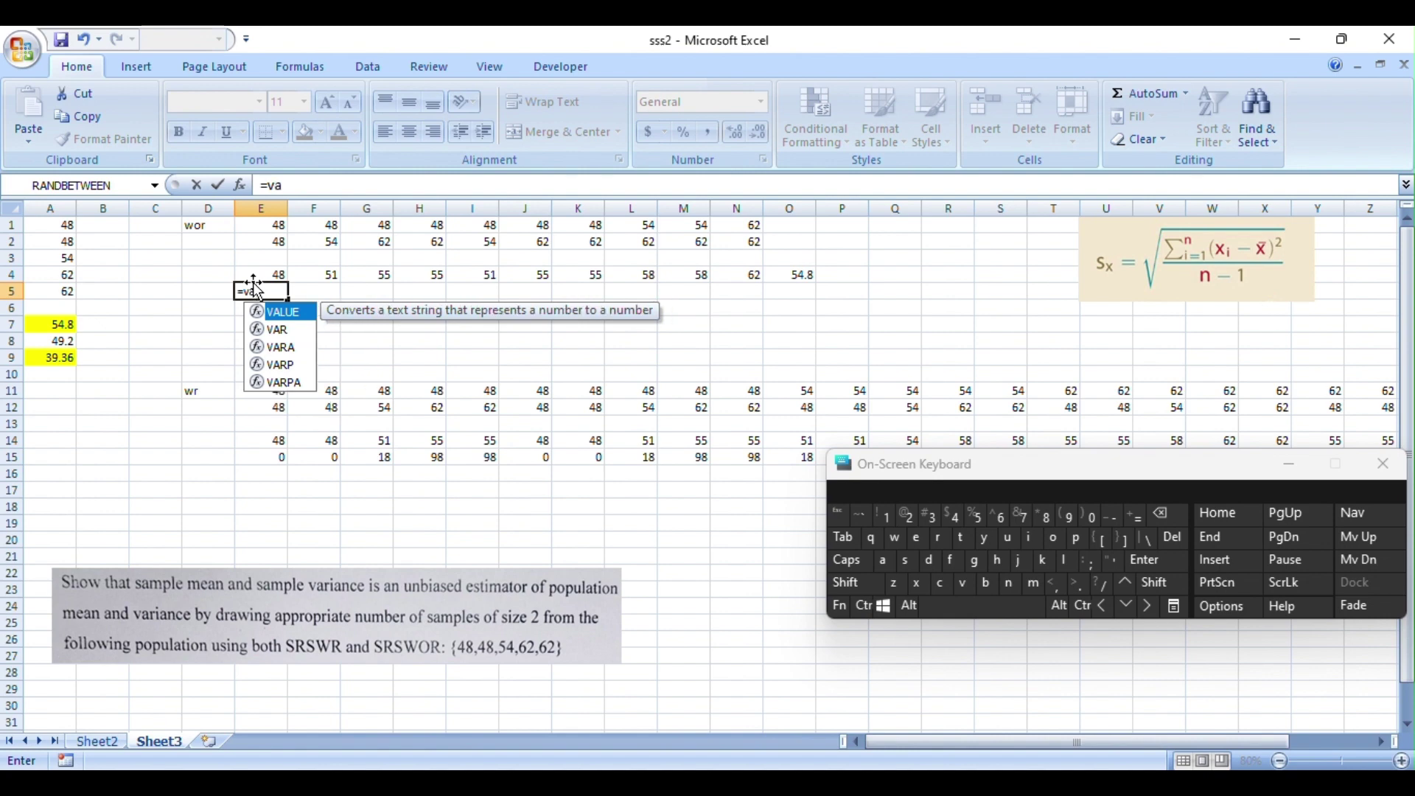
type("r")
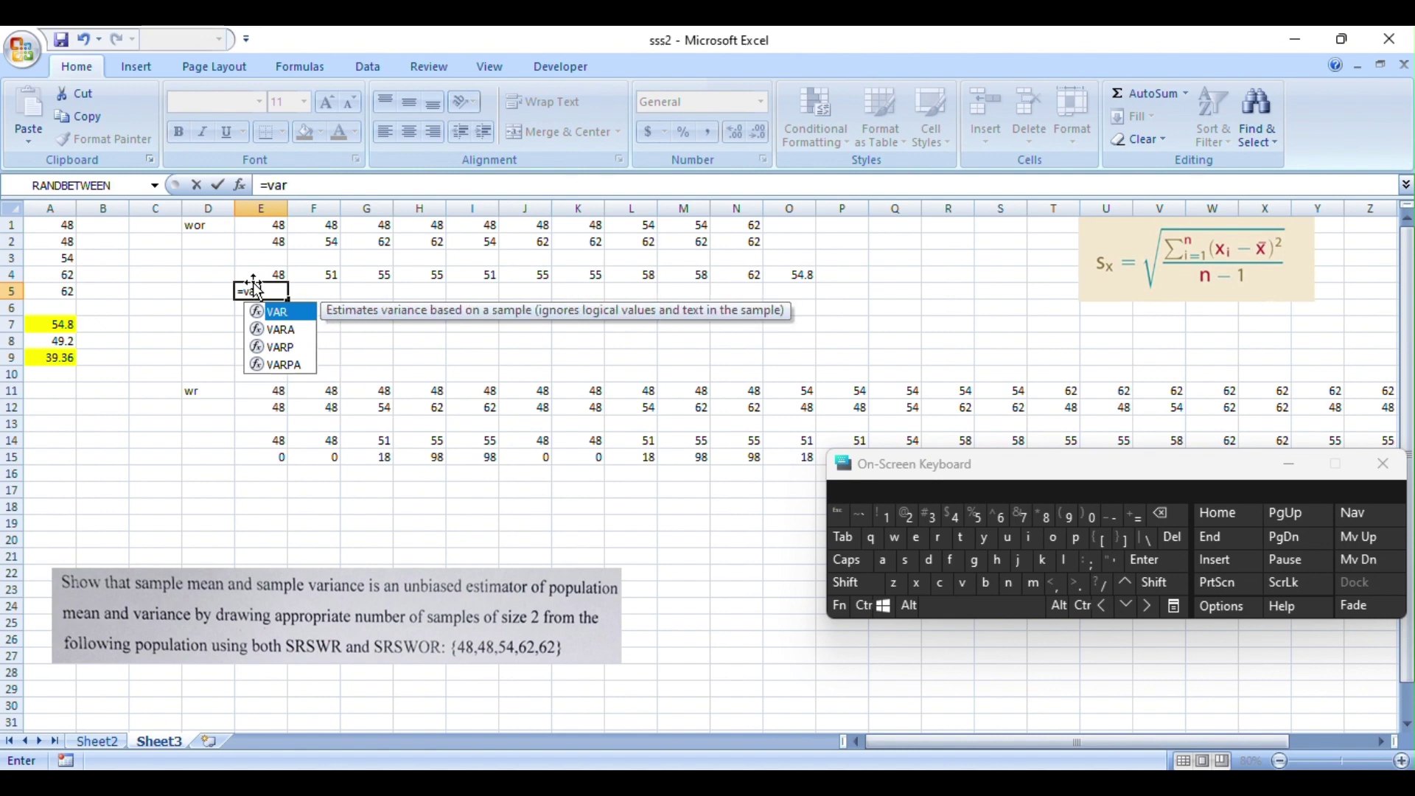
key("Down")
key("Up")
key("Tab")
left_click_drag(276, 224, 278, 238)
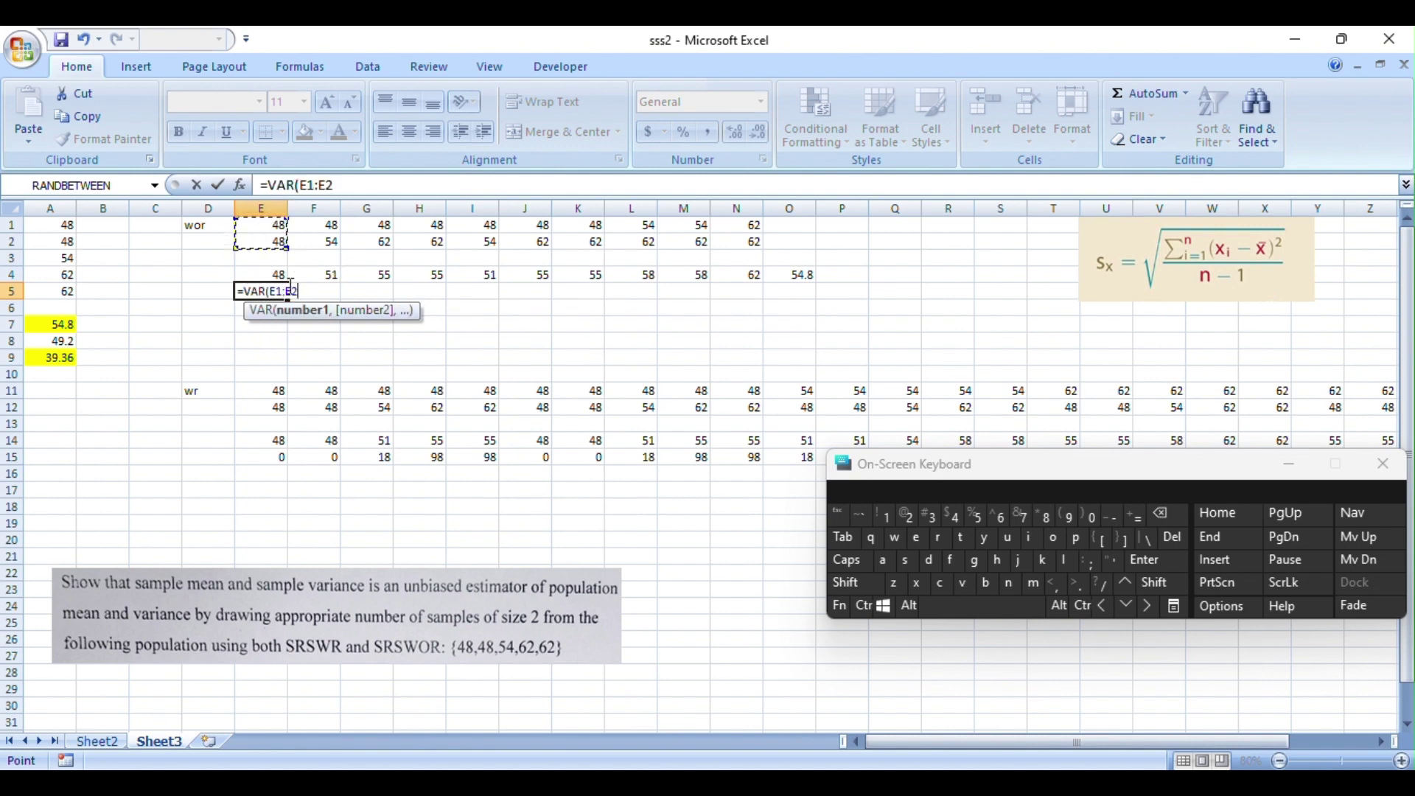
key("Return")
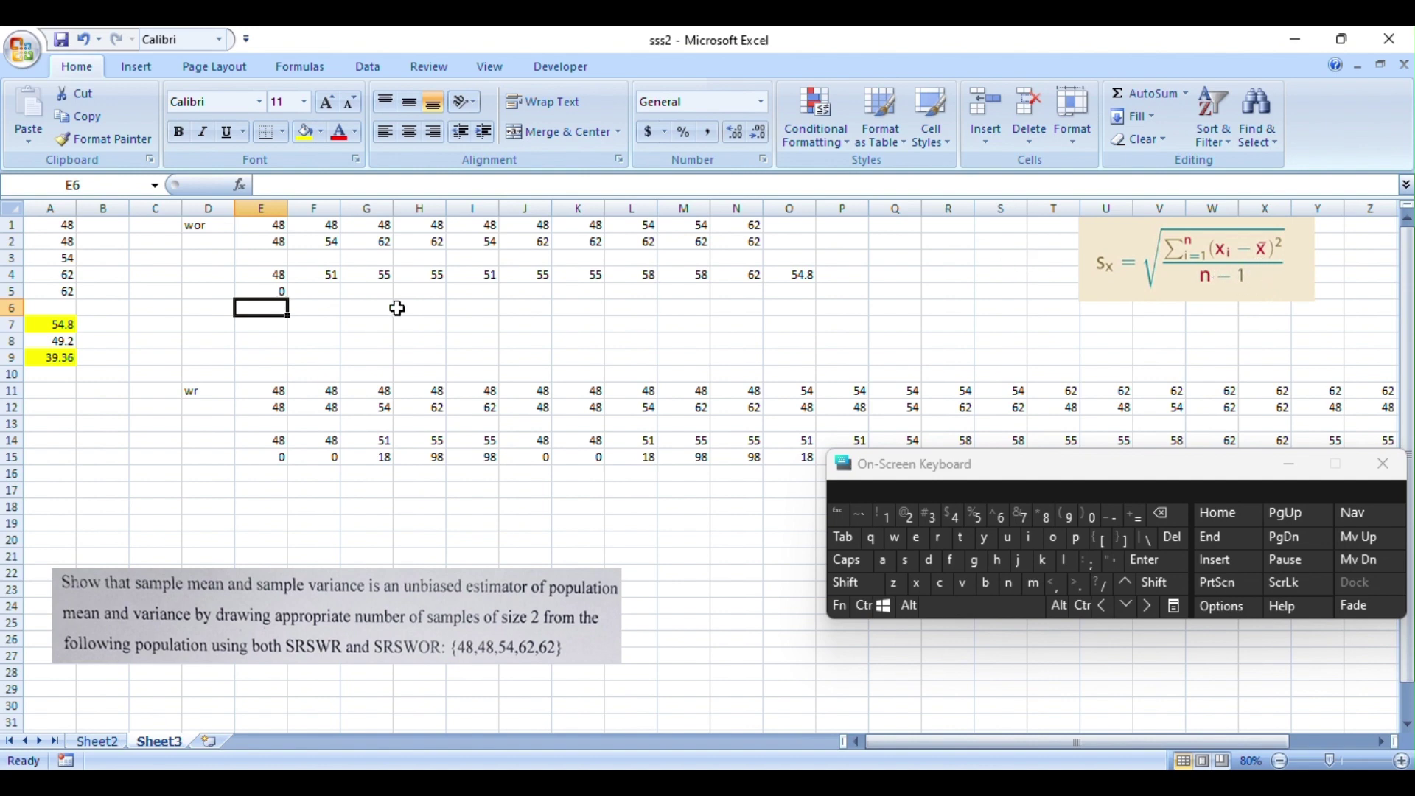
left_click(276, 292)
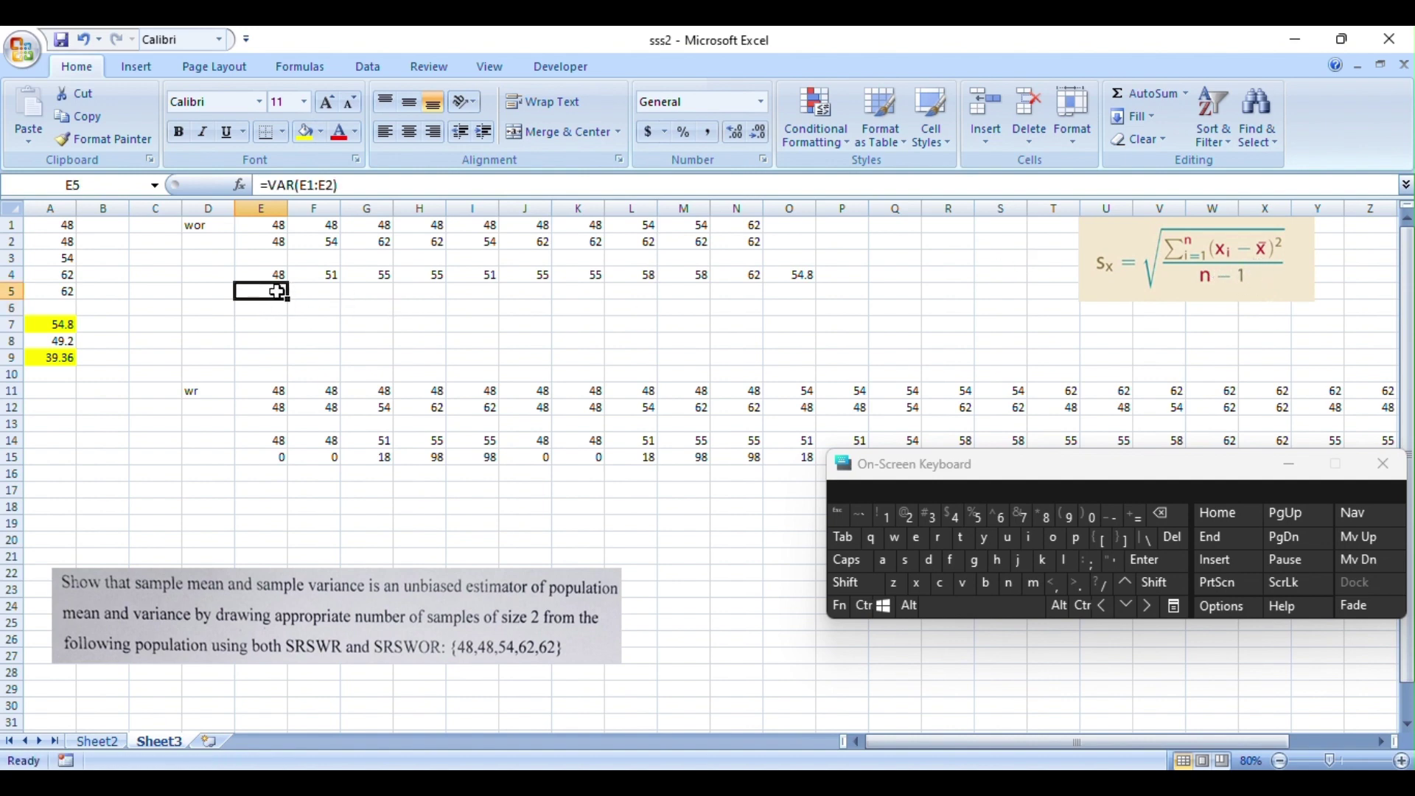
left_click_drag(288, 301, 775, 284)
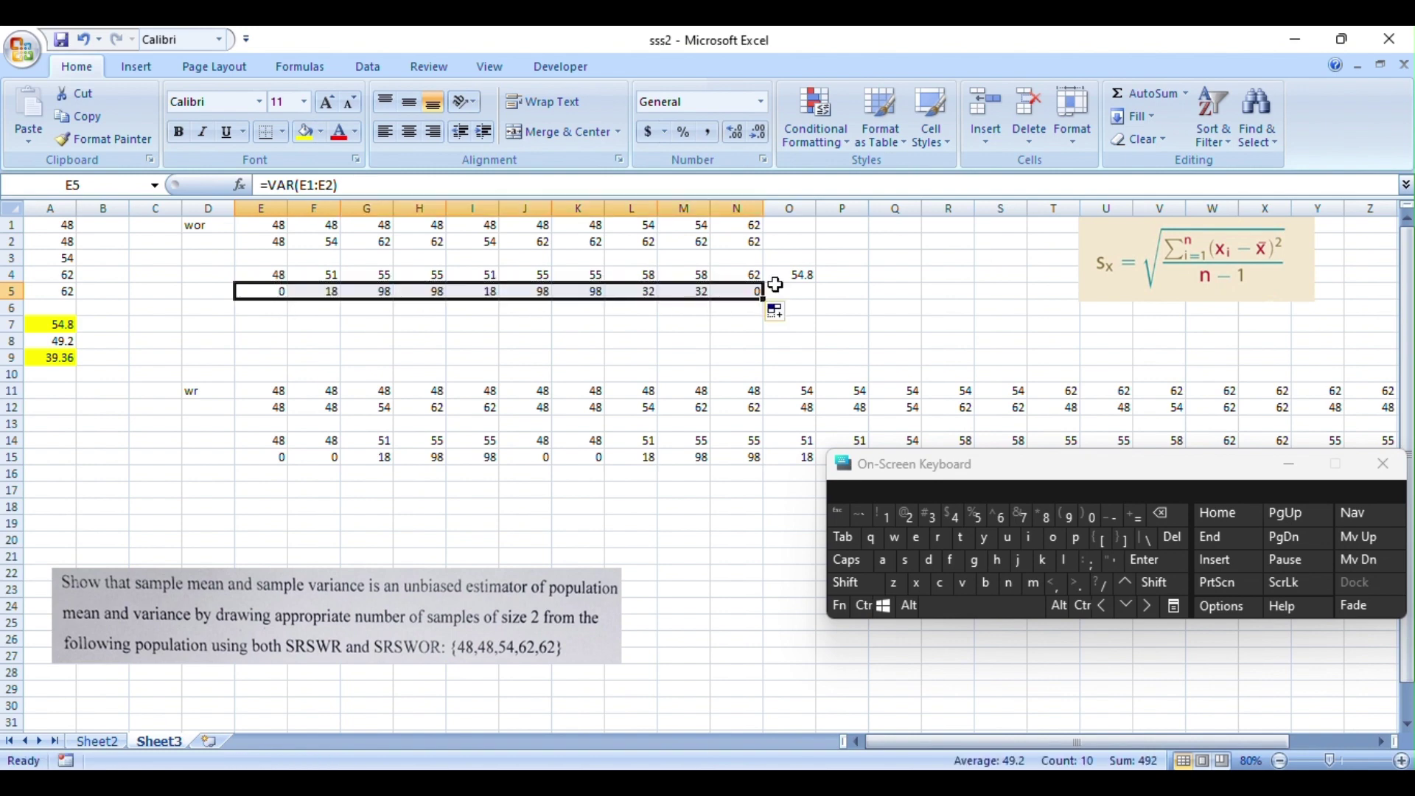
Step: Average the without-replacement sample variances in O5 with =AVERAGE(E5:N5)
left_click(791, 291)
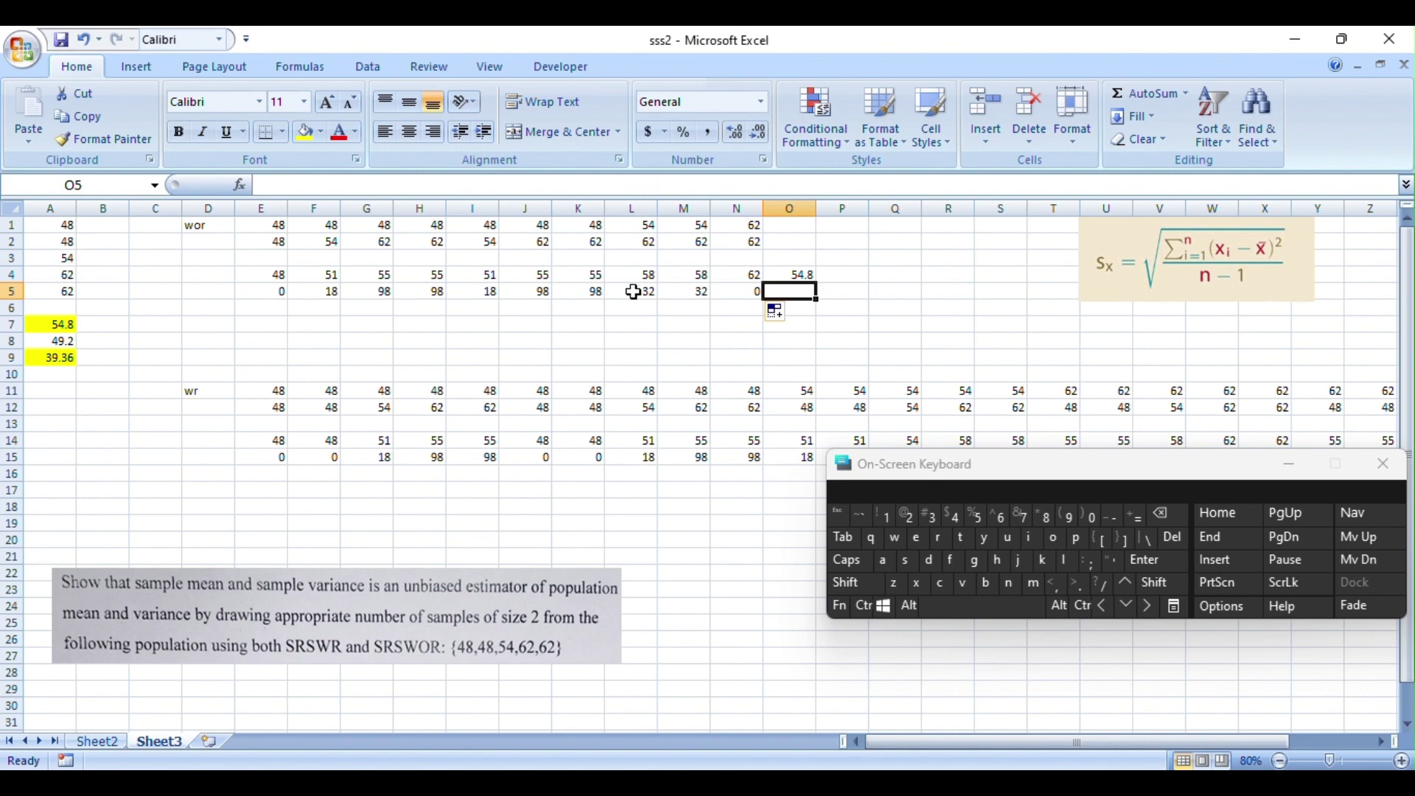
left_click(1186, 94)
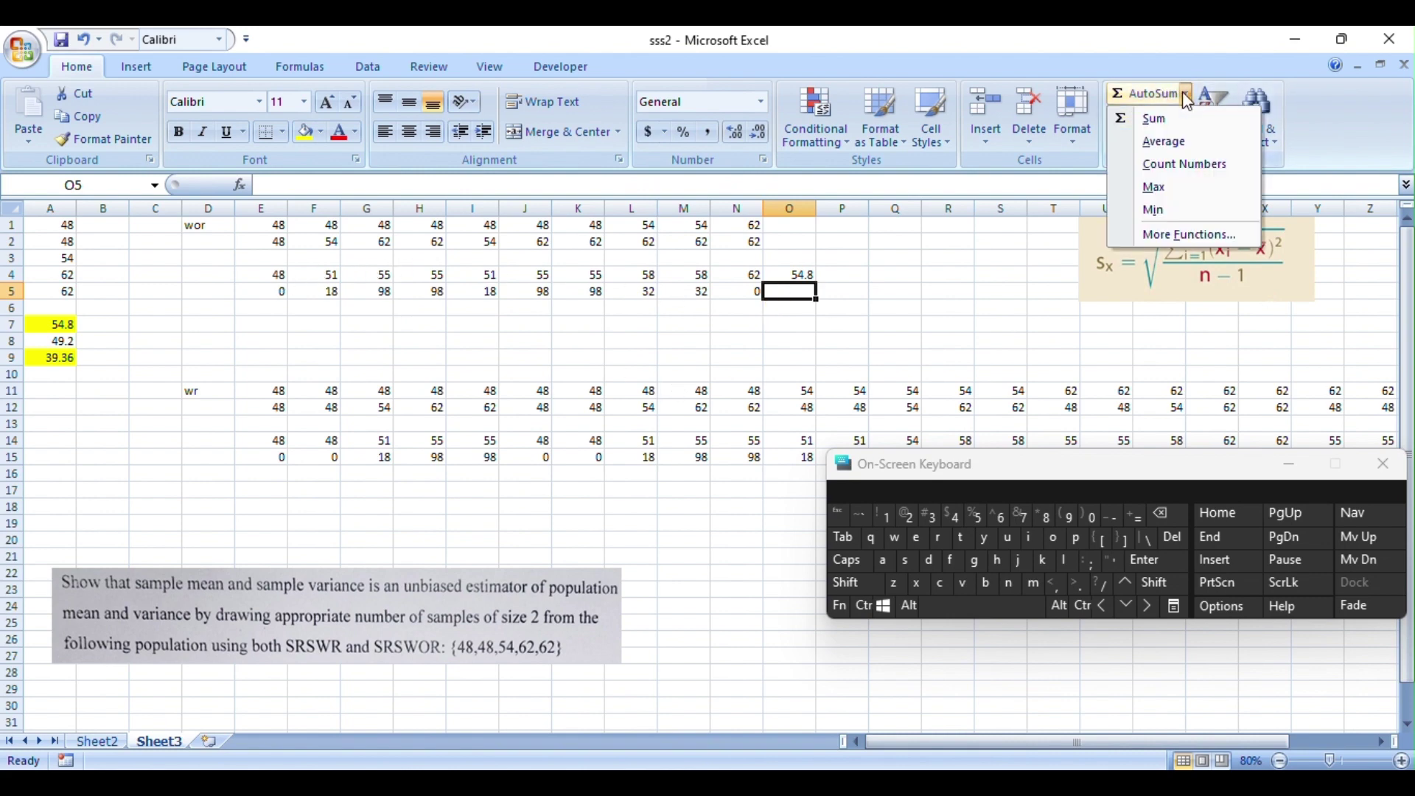
left_click(1184, 143)
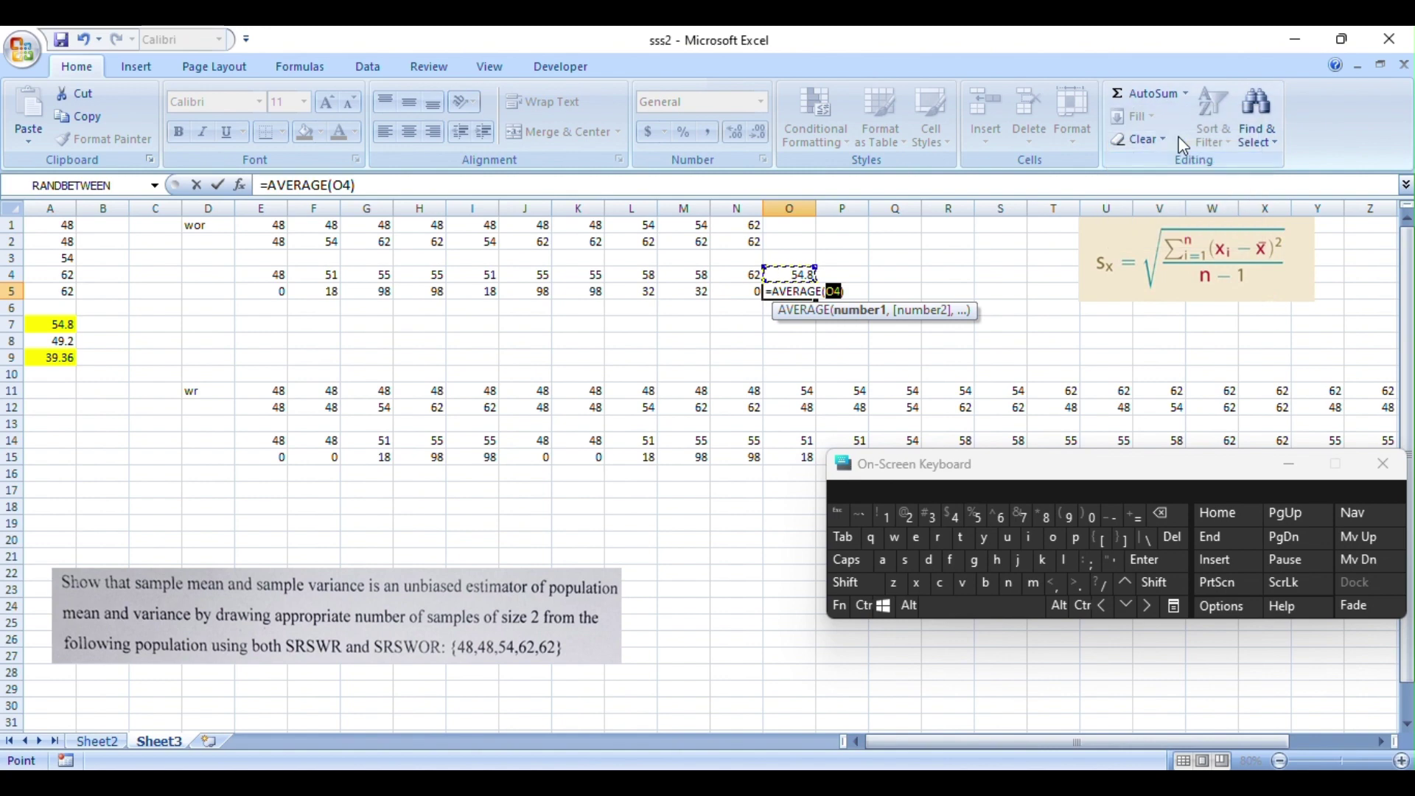
left_click(746, 289)
left_click_drag(747, 289, 283, 295)
key("Return")
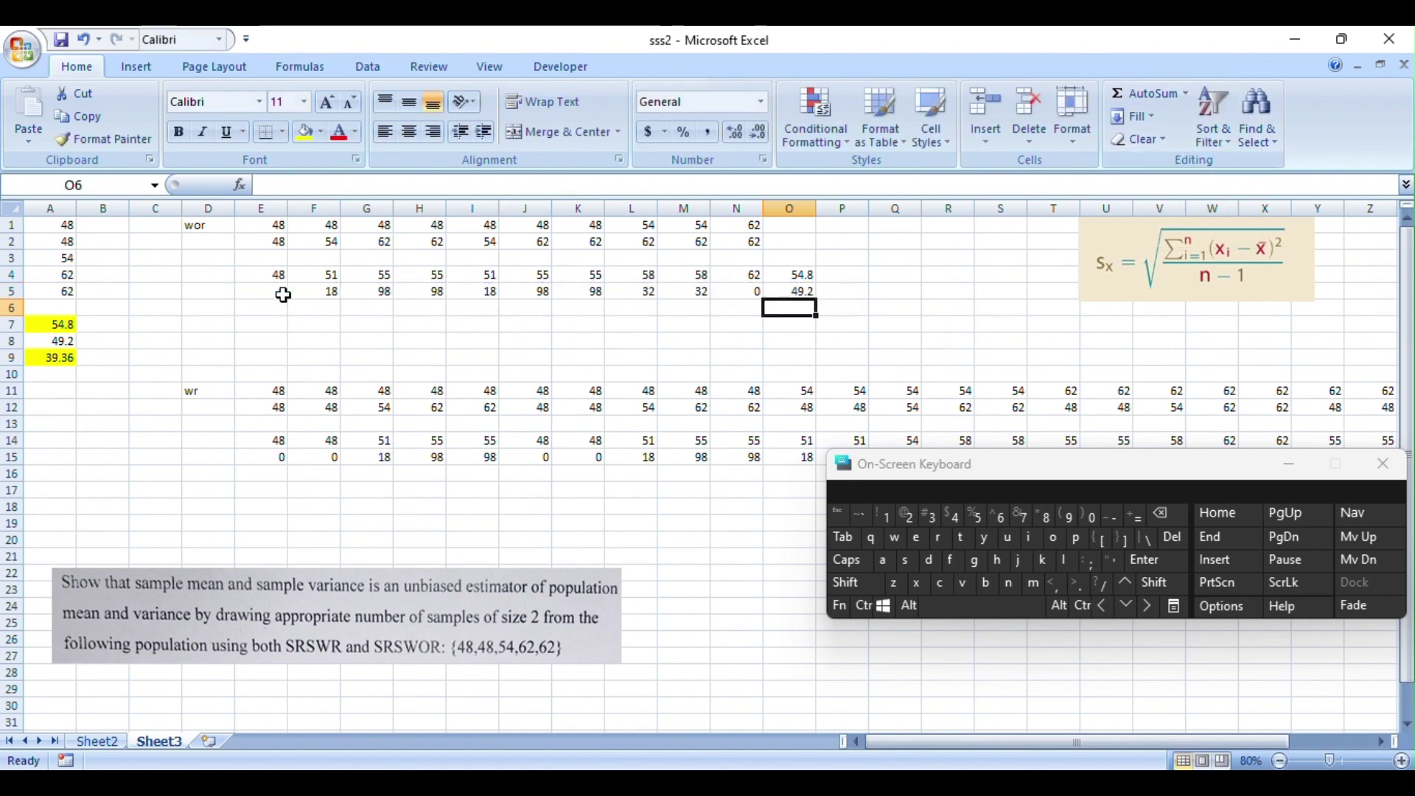
Step: Compare the averaged sample variance in O5 with the VAR and VARP population variances in A8 and A9
left_click(800, 293)
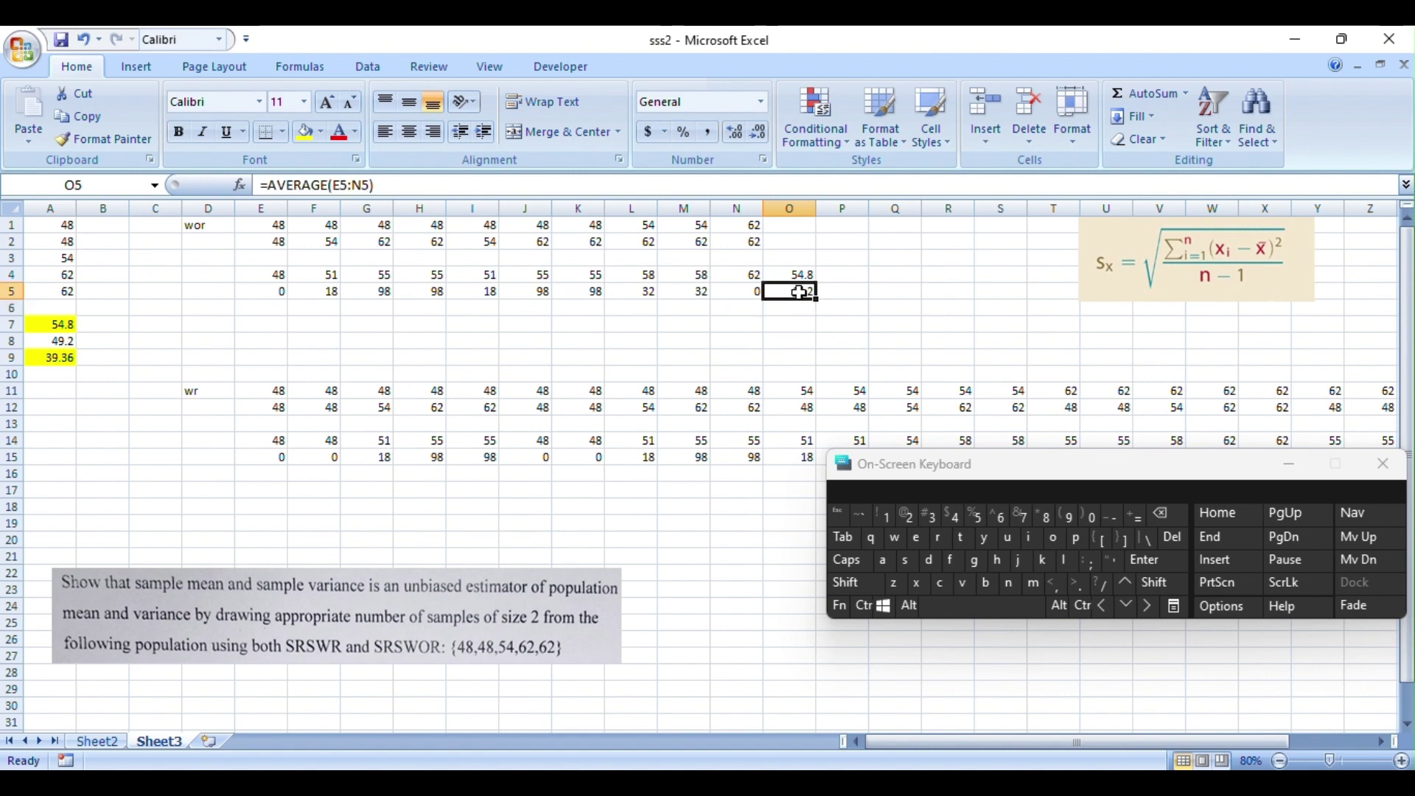
left_click(67, 360)
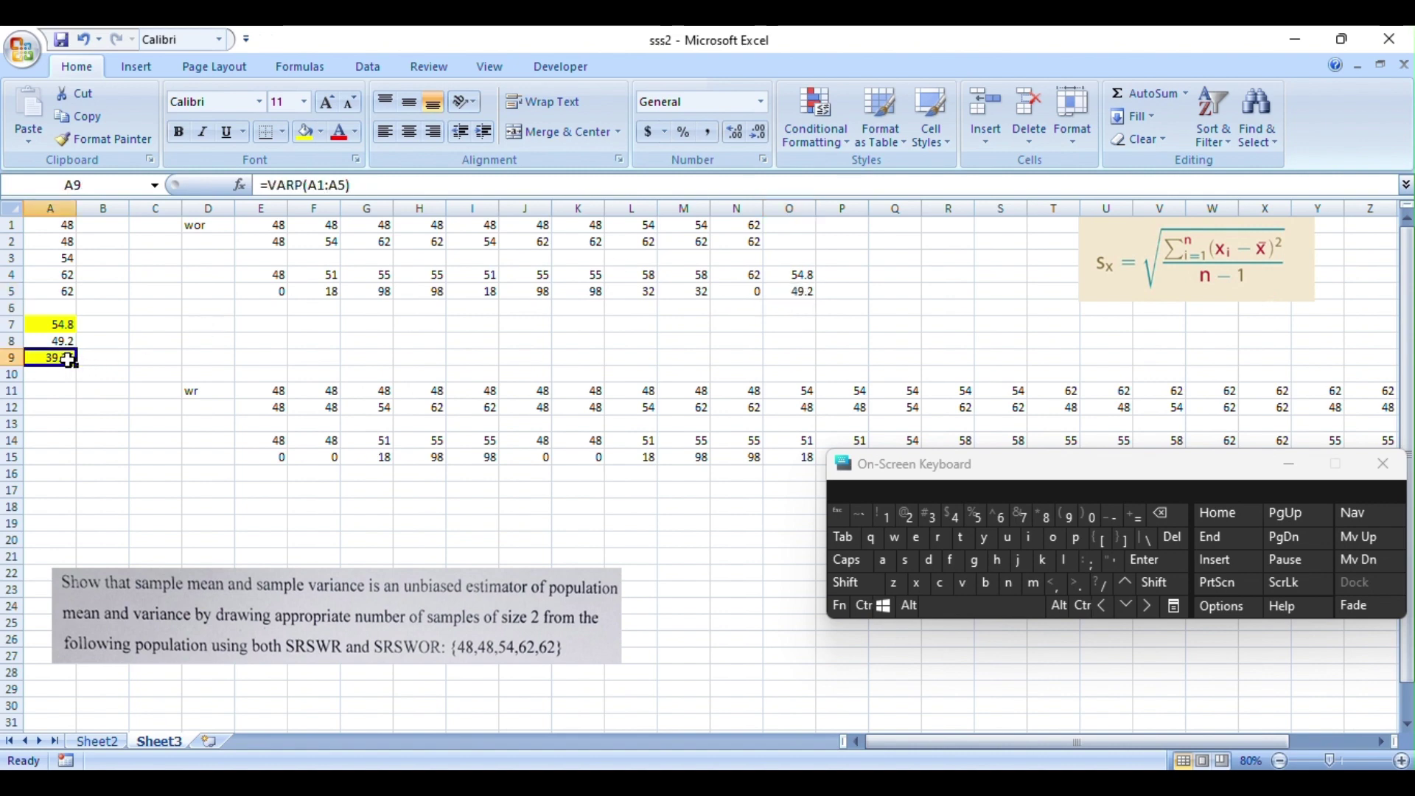
left_click(789, 293)
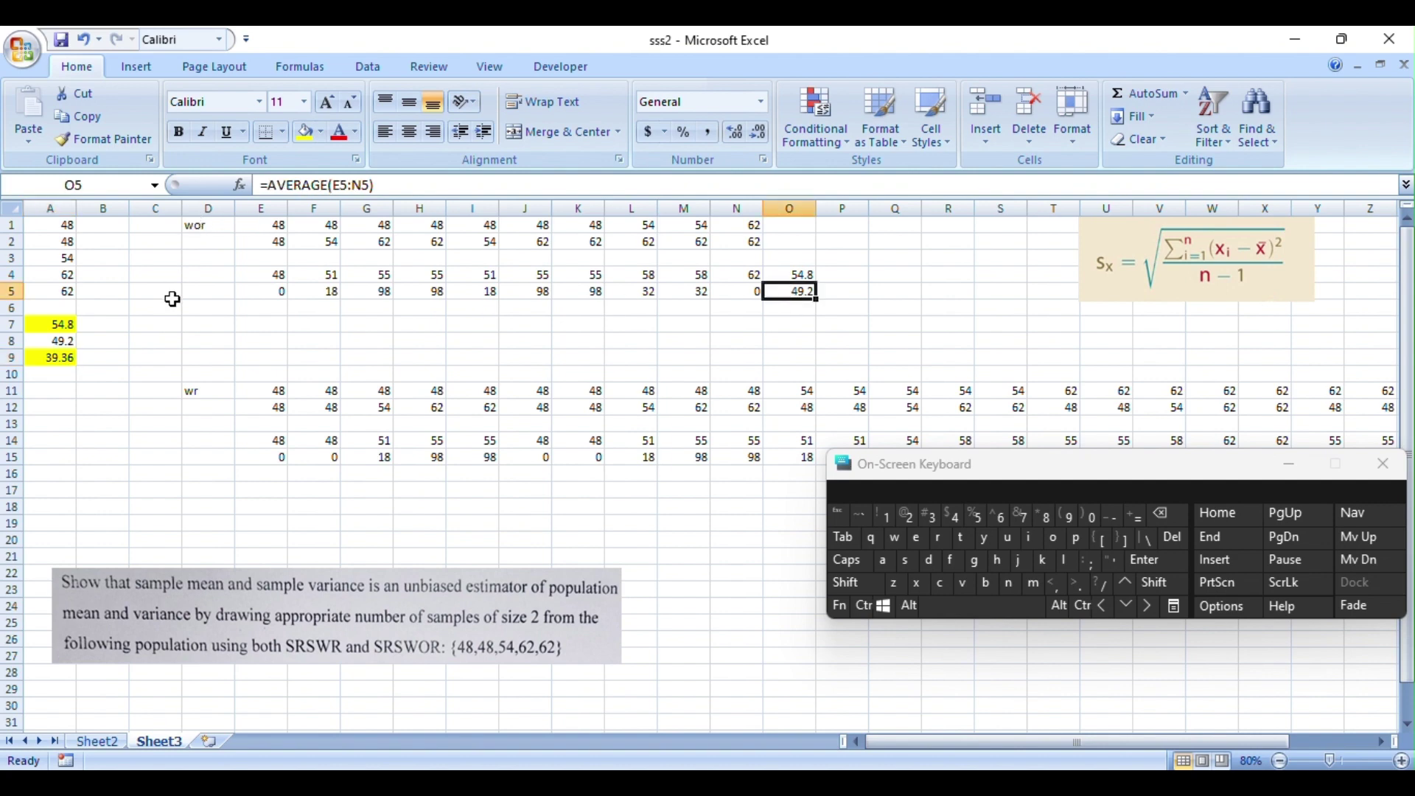
left_click(65, 343)
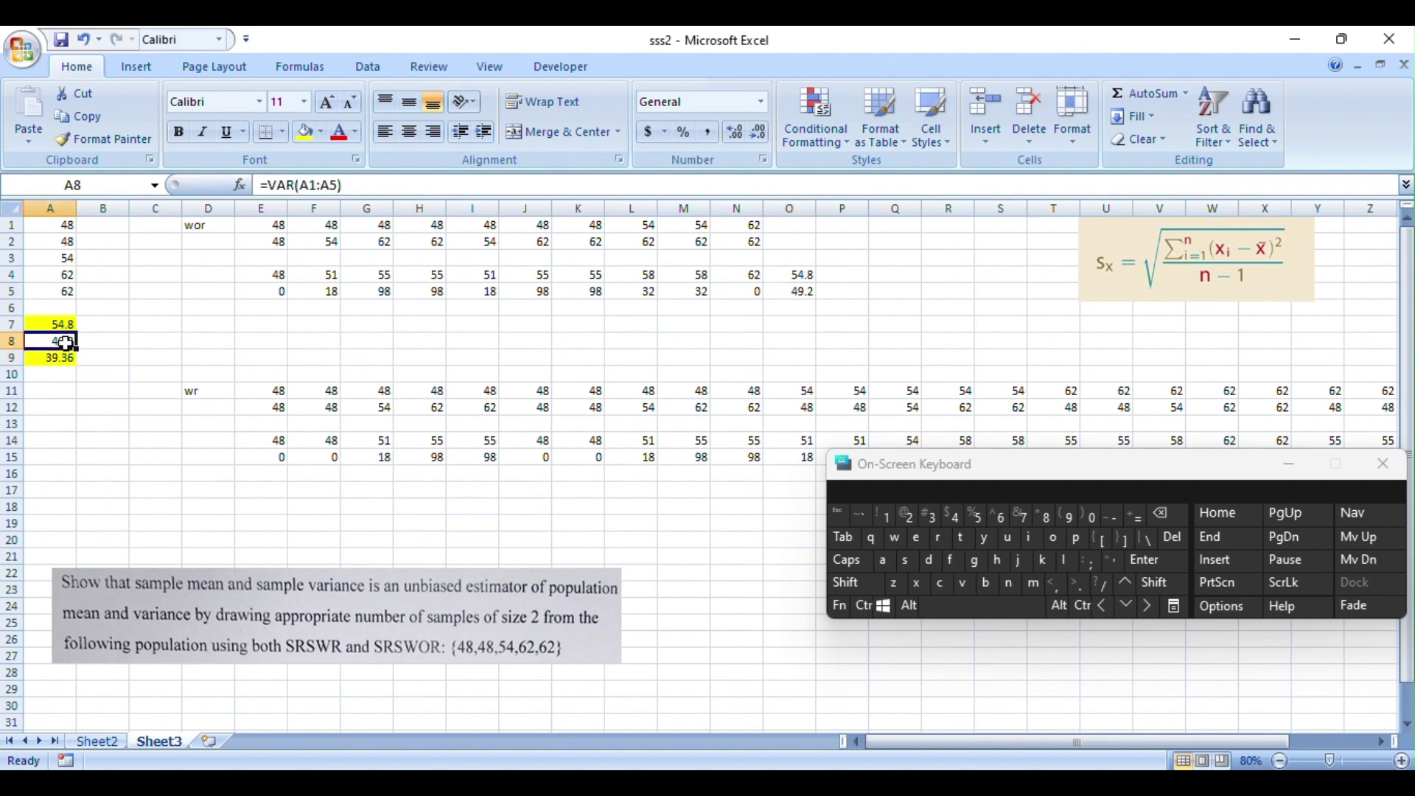
left_click(799, 293)
left_click(57, 339)
left_click(65, 359)
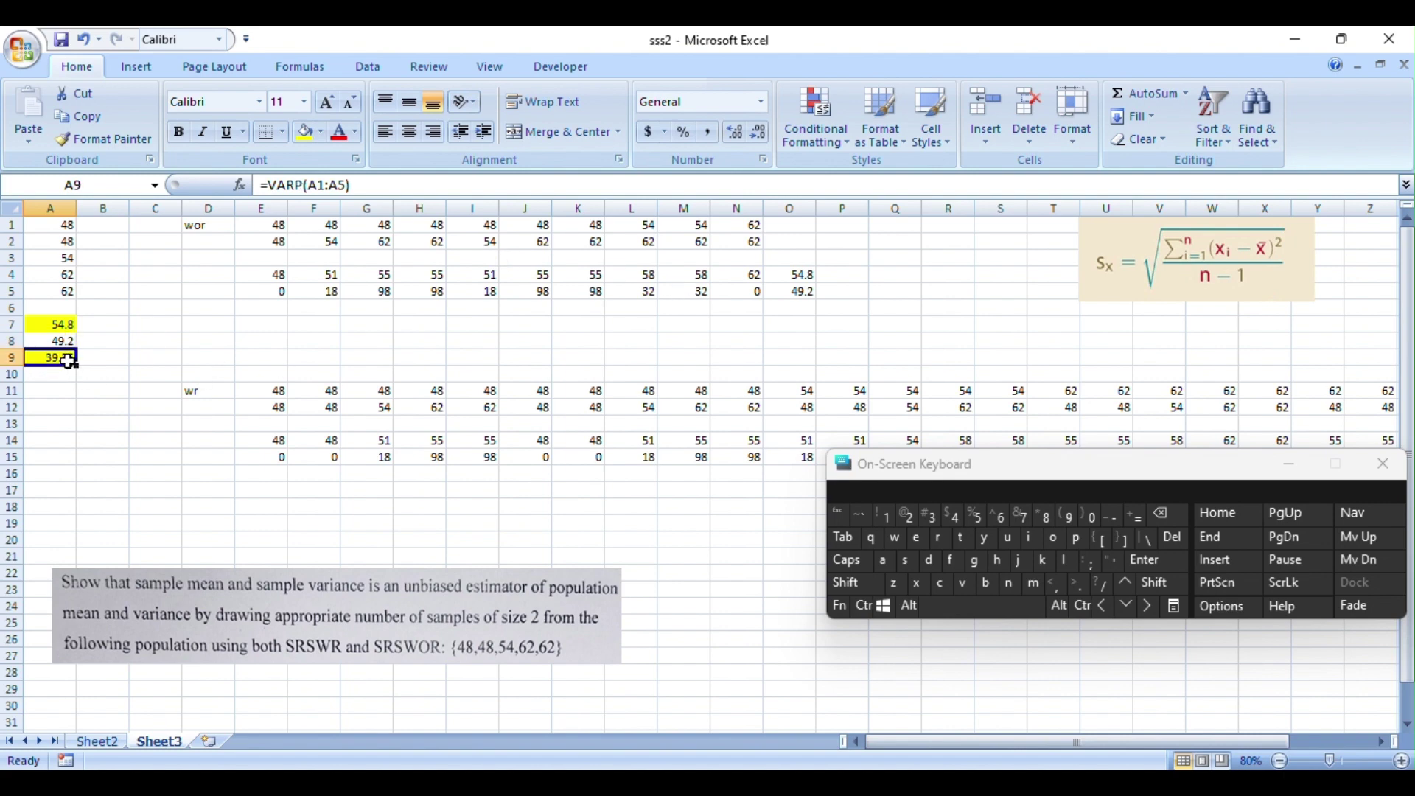
left_click(270, 307)
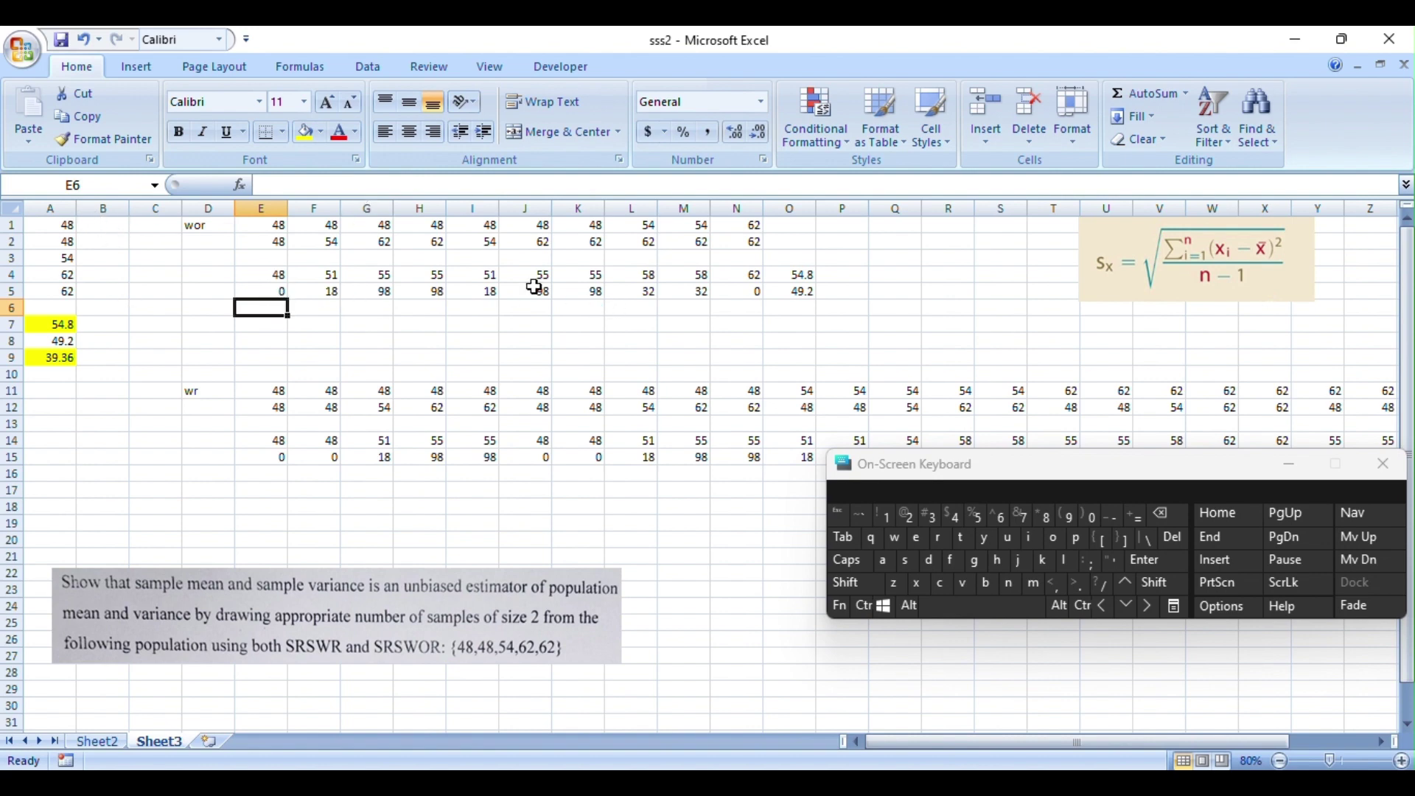
left_click(68, 360)
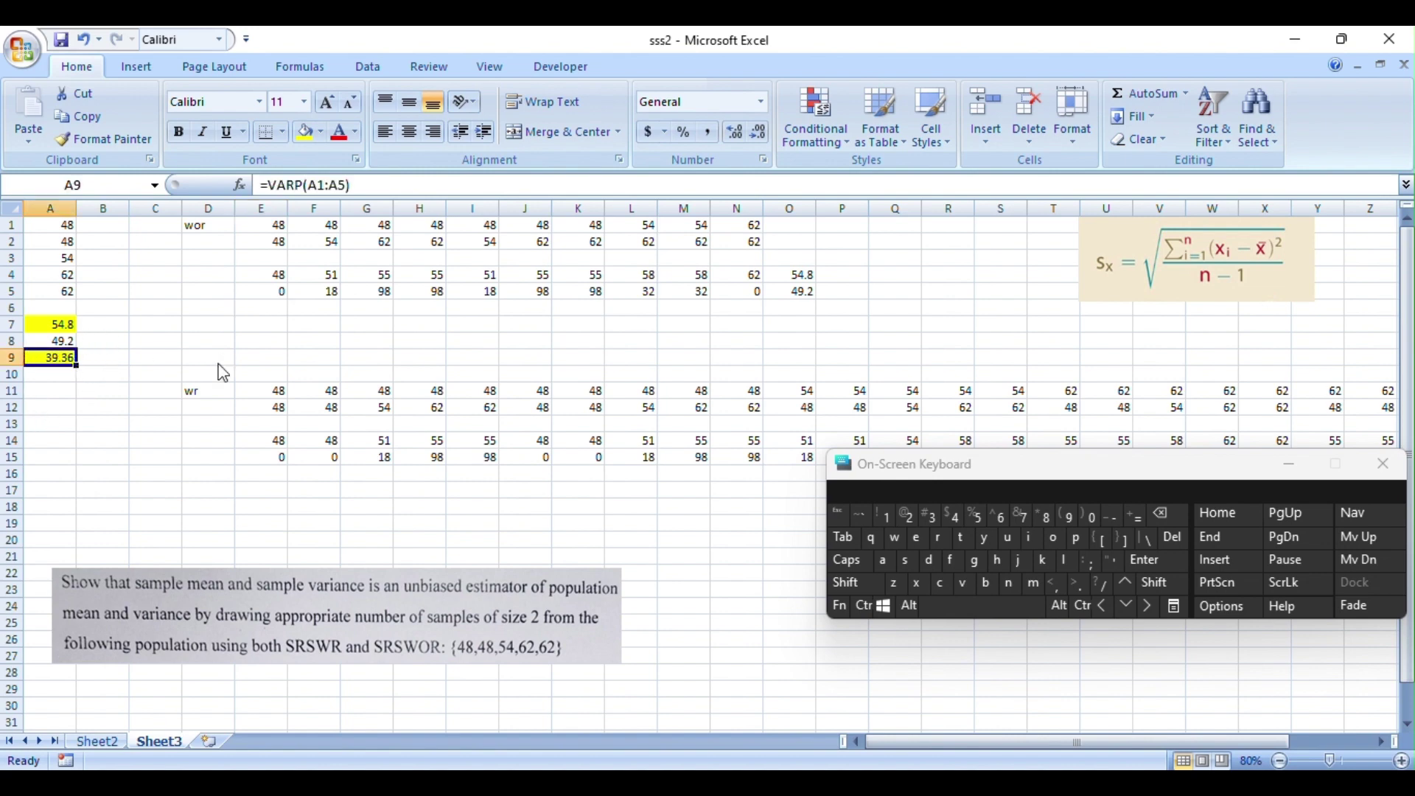
Step: Enter the scaling factor =4/5 in E6, below the first without-replacement sample's variance
left_click(267, 310)
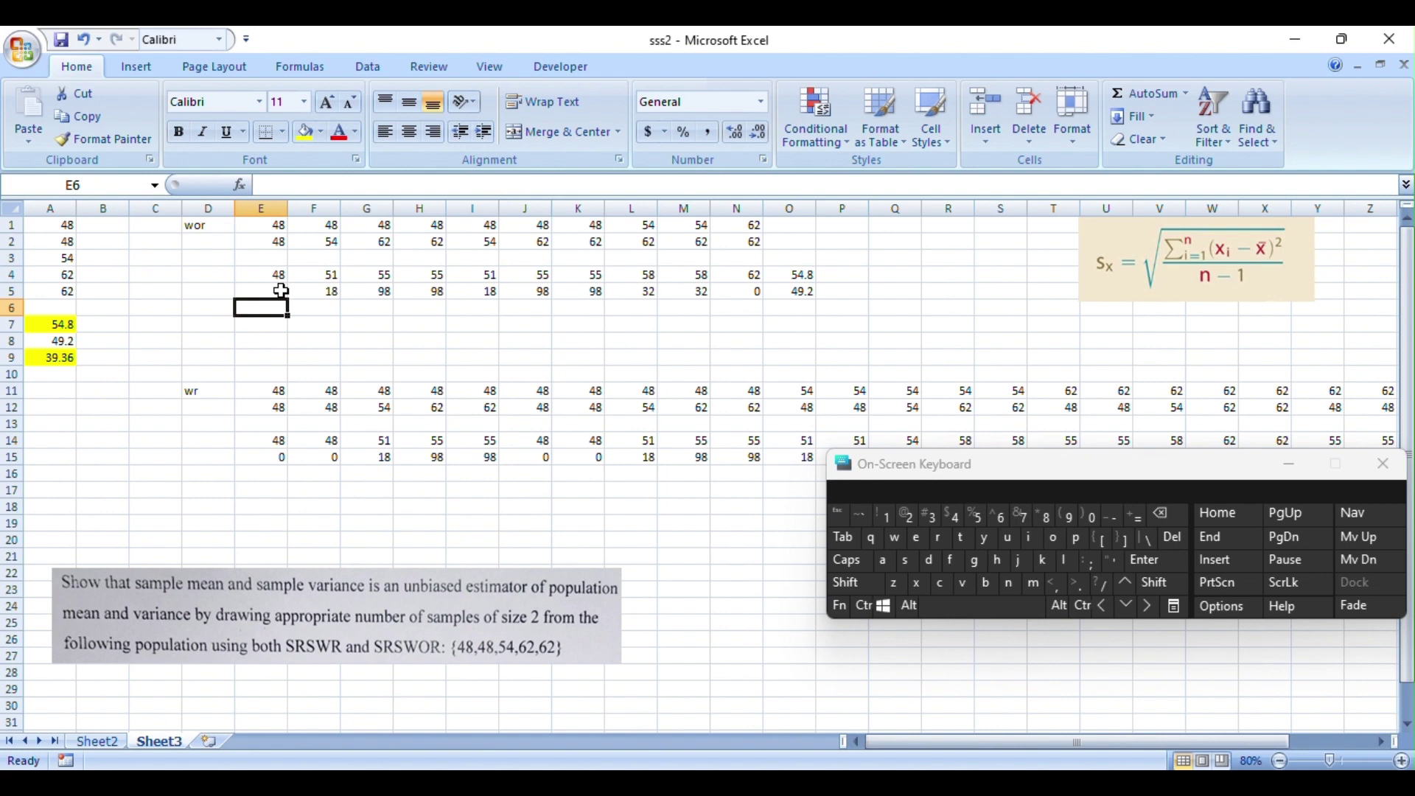
type("=")
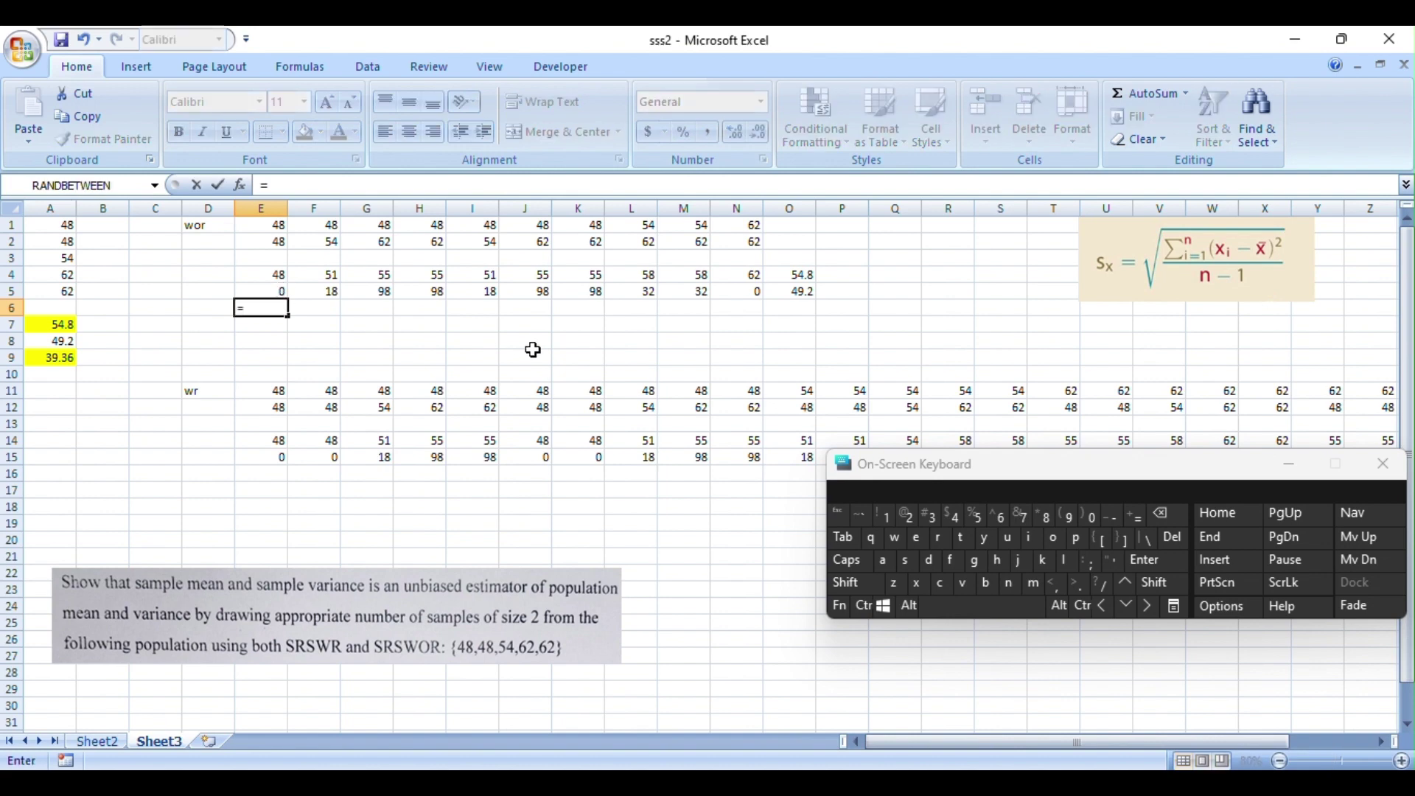
type("4")
key("shift")
type("?")
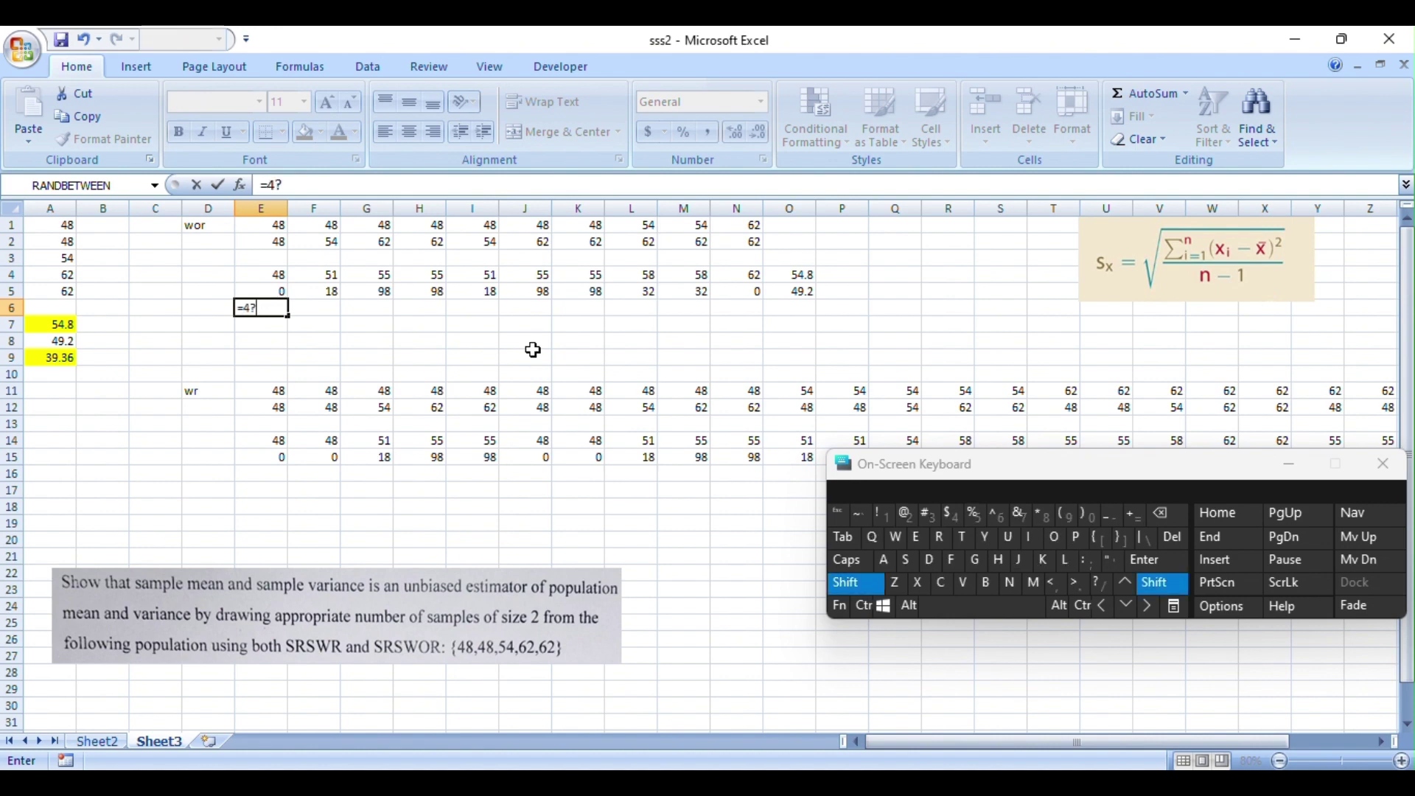
key("BackSpace")
type("/")
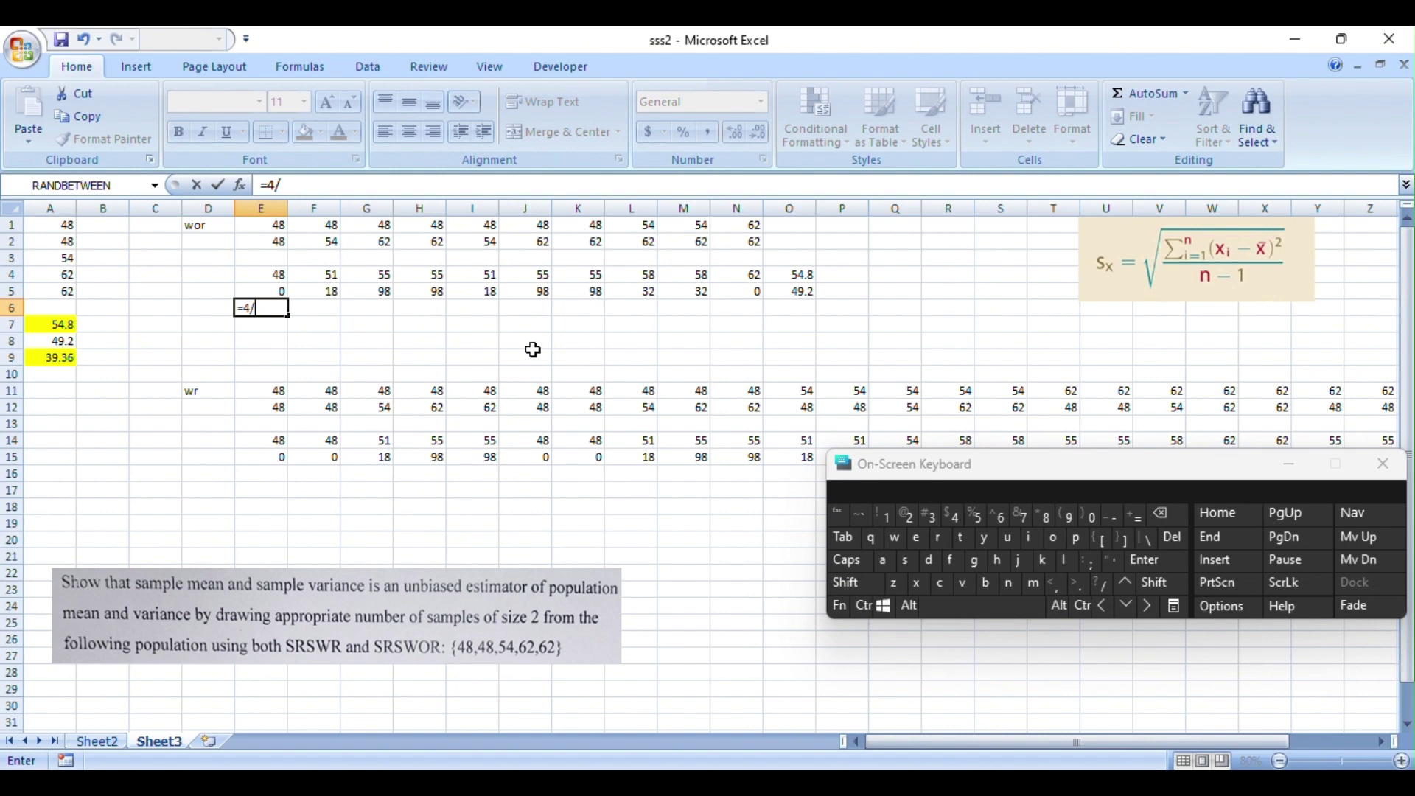
type("5")
key("Left")
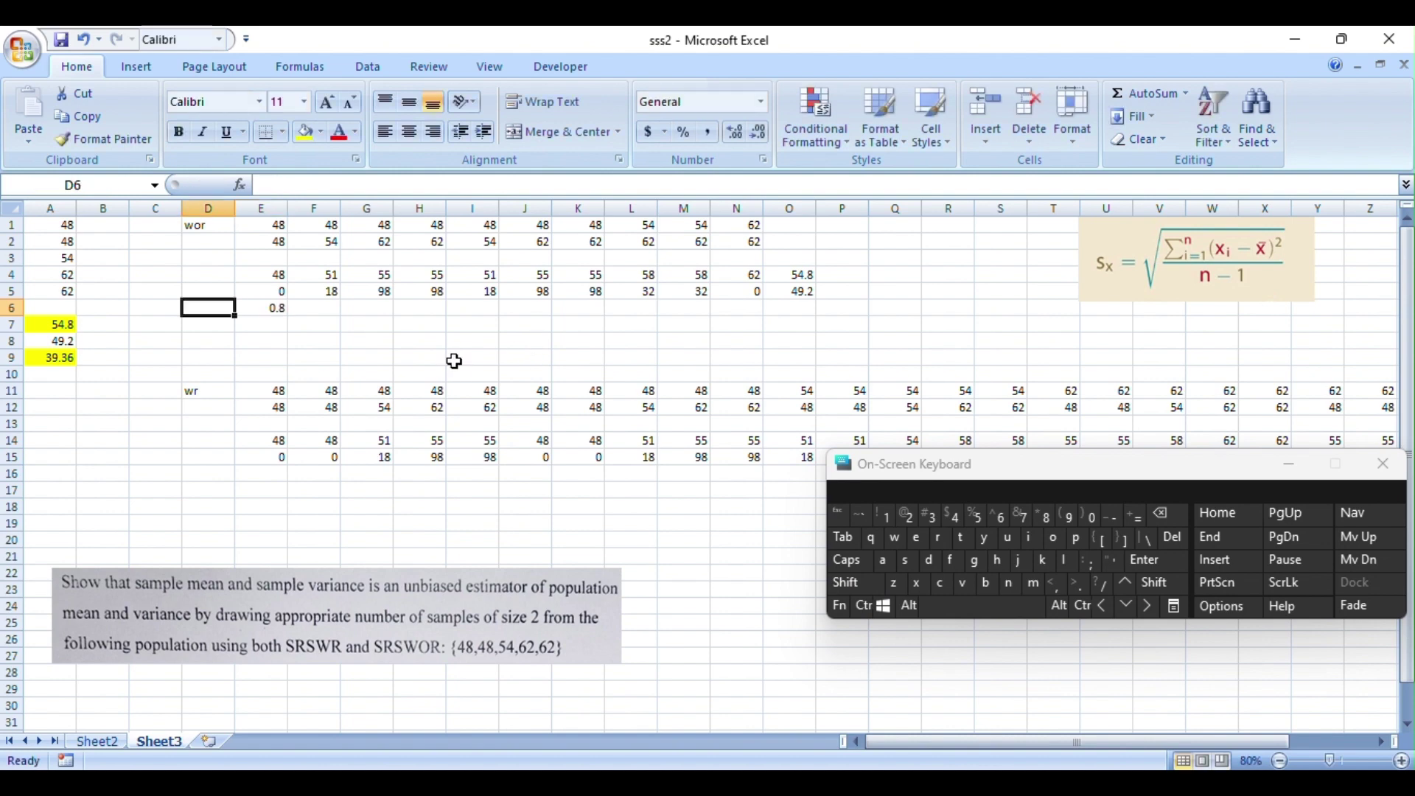
key("Right")
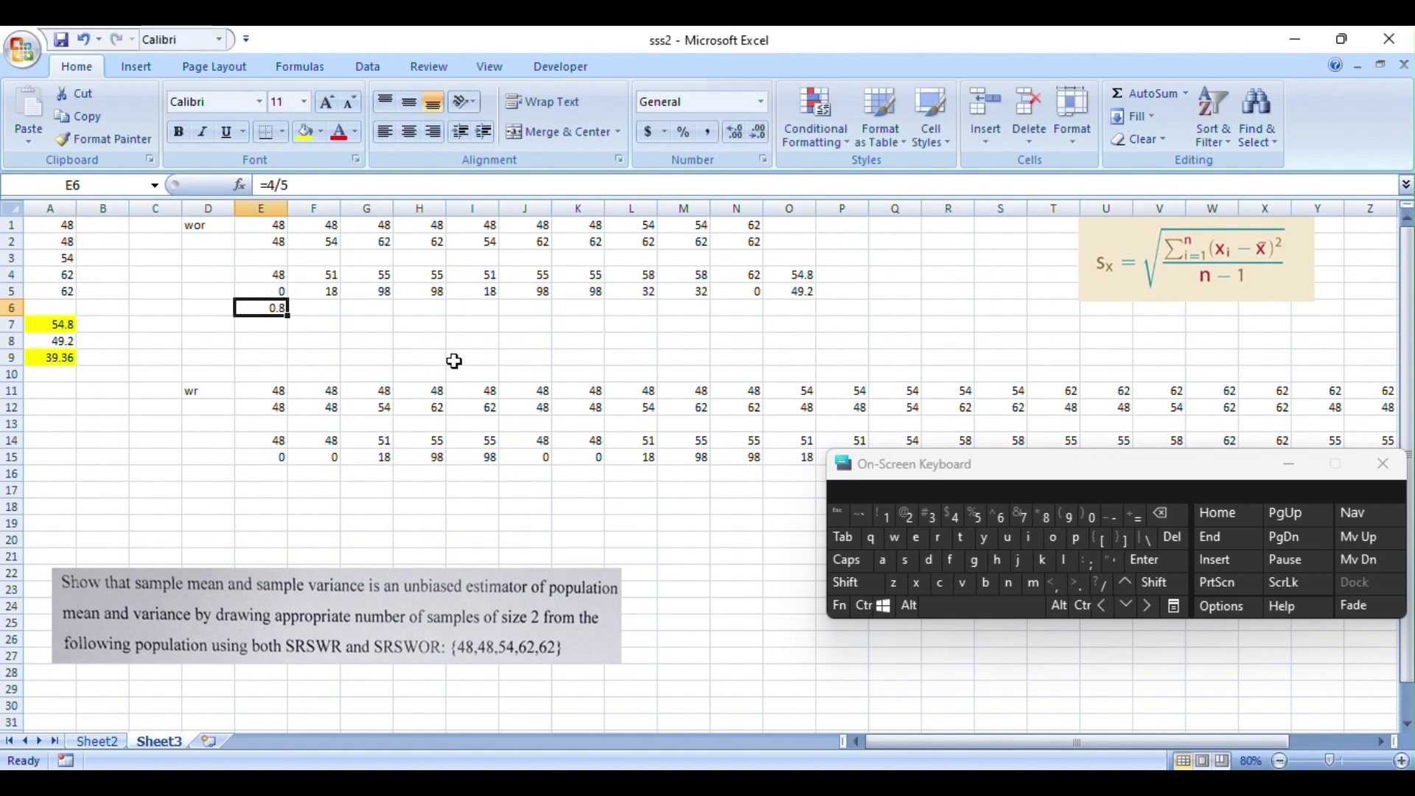
Step: Change the E6 formula to =E5*4/5 and fill it across to N6 to scale every without-replacement sample variance
left_click(272, 185)
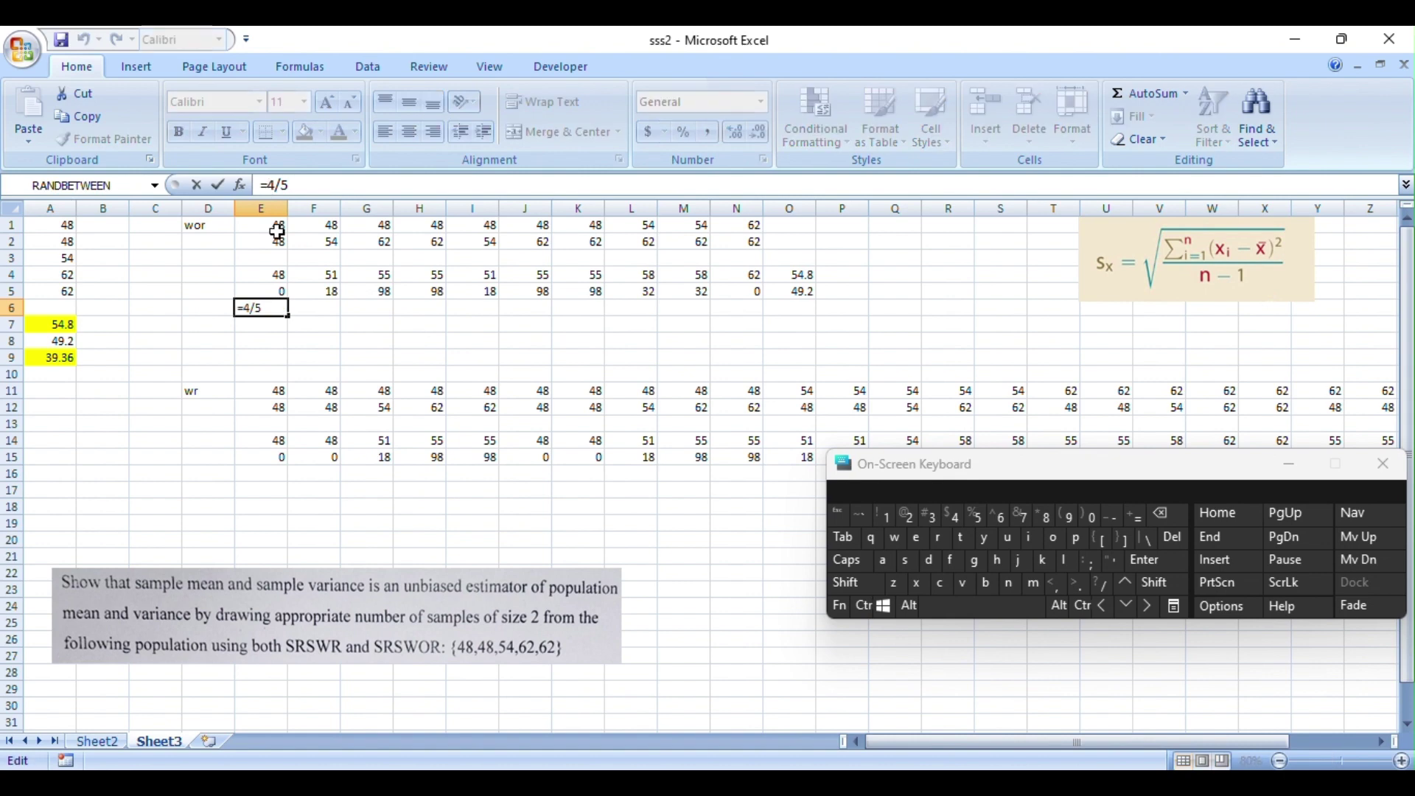
left_click(284, 290)
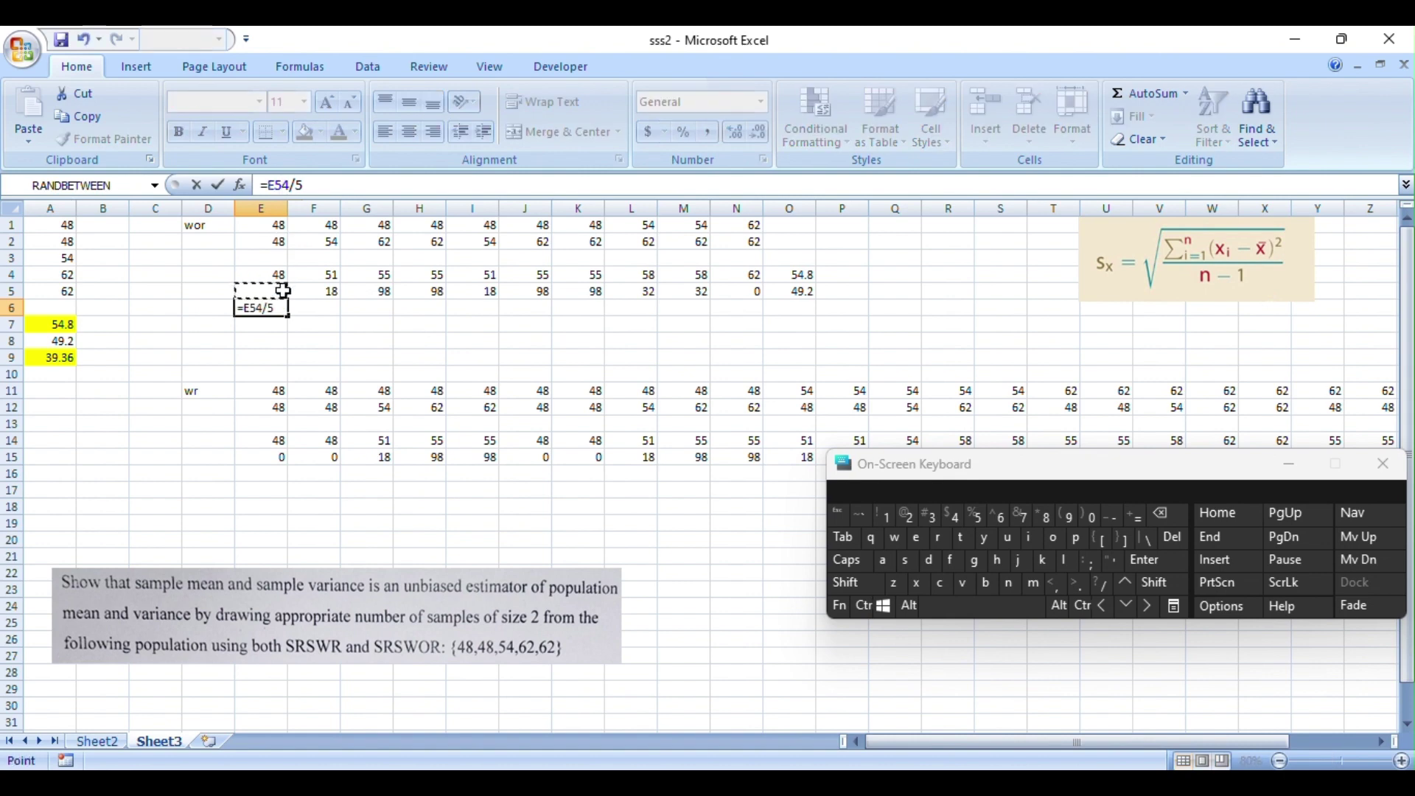
type("*")
key("Return")
left_click(280, 309)
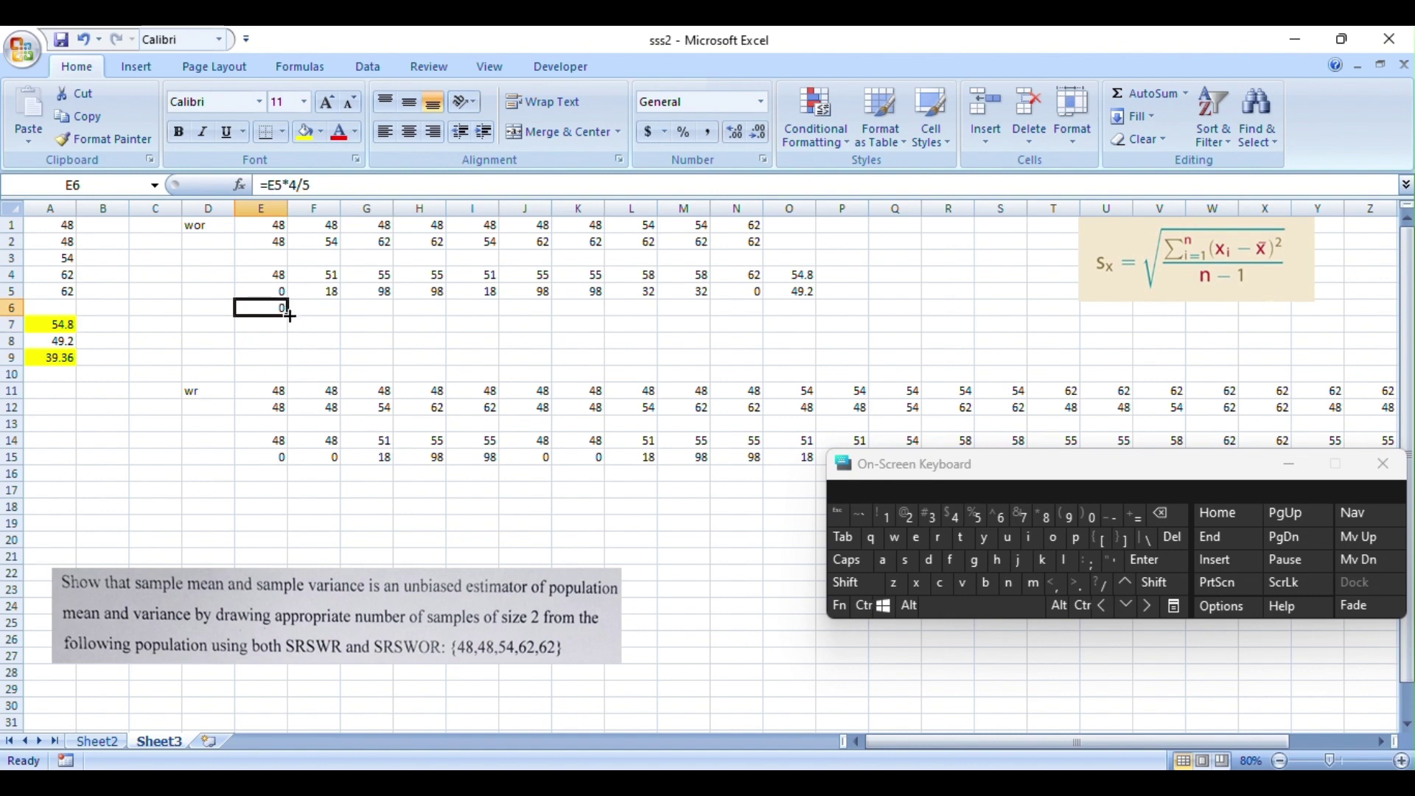
left_click_drag(287, 316, 755, 280)
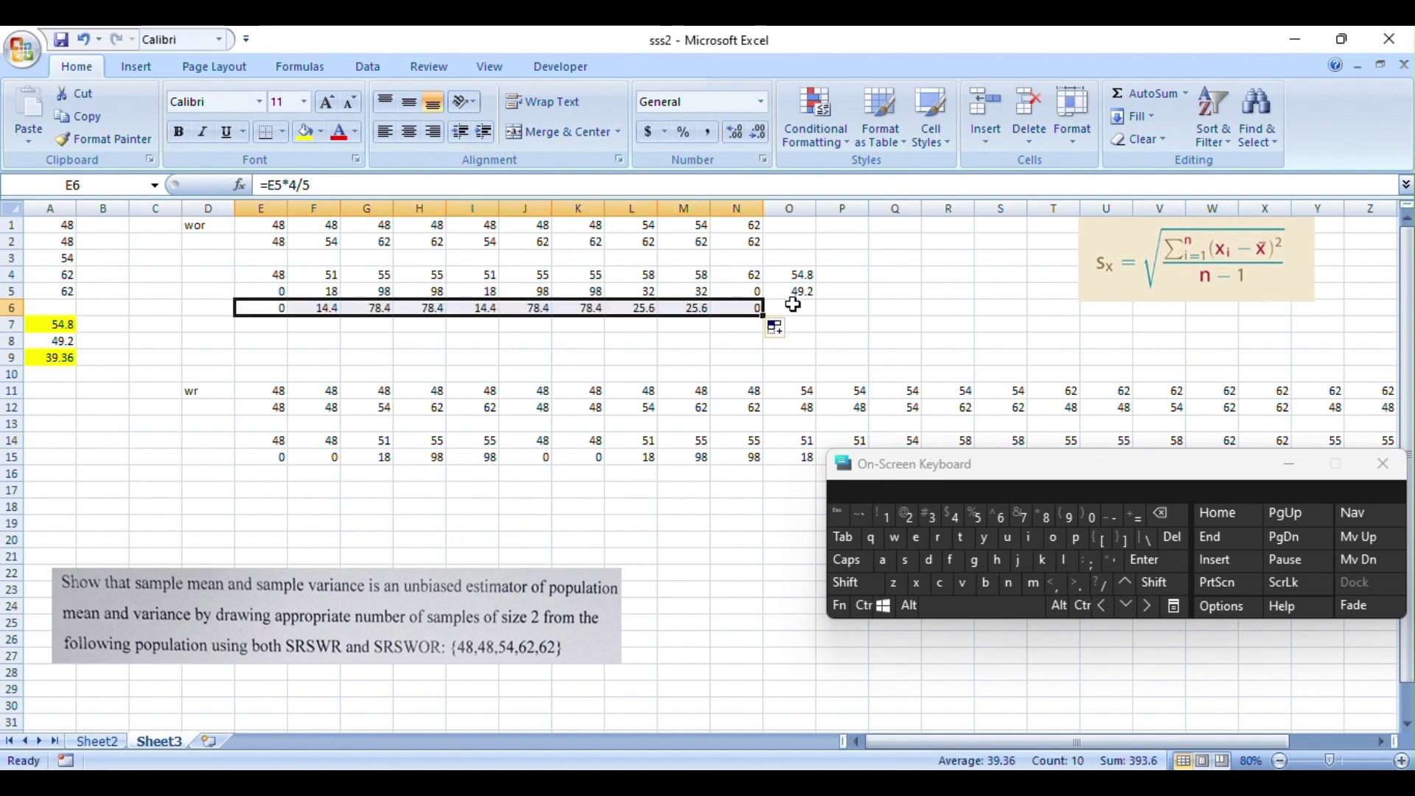
Step: Average the scaled variances in O6 by filling the O5 average formula down one row, giving =AVERAGE(E6:N6)
left_click(793, 305)
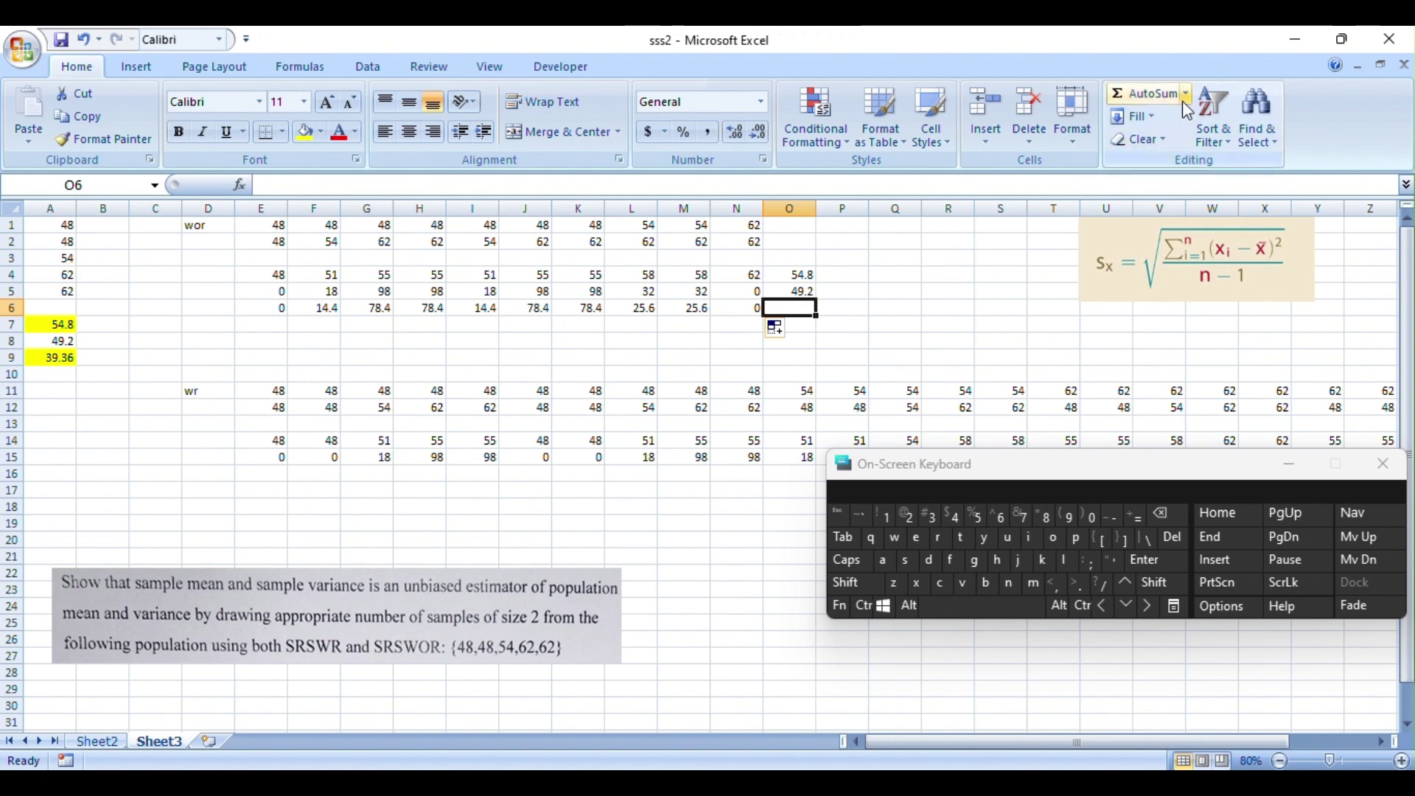
left_click(805, 293)
left_click_drag(821, 299, 817, 316)
left_click(801, 324)
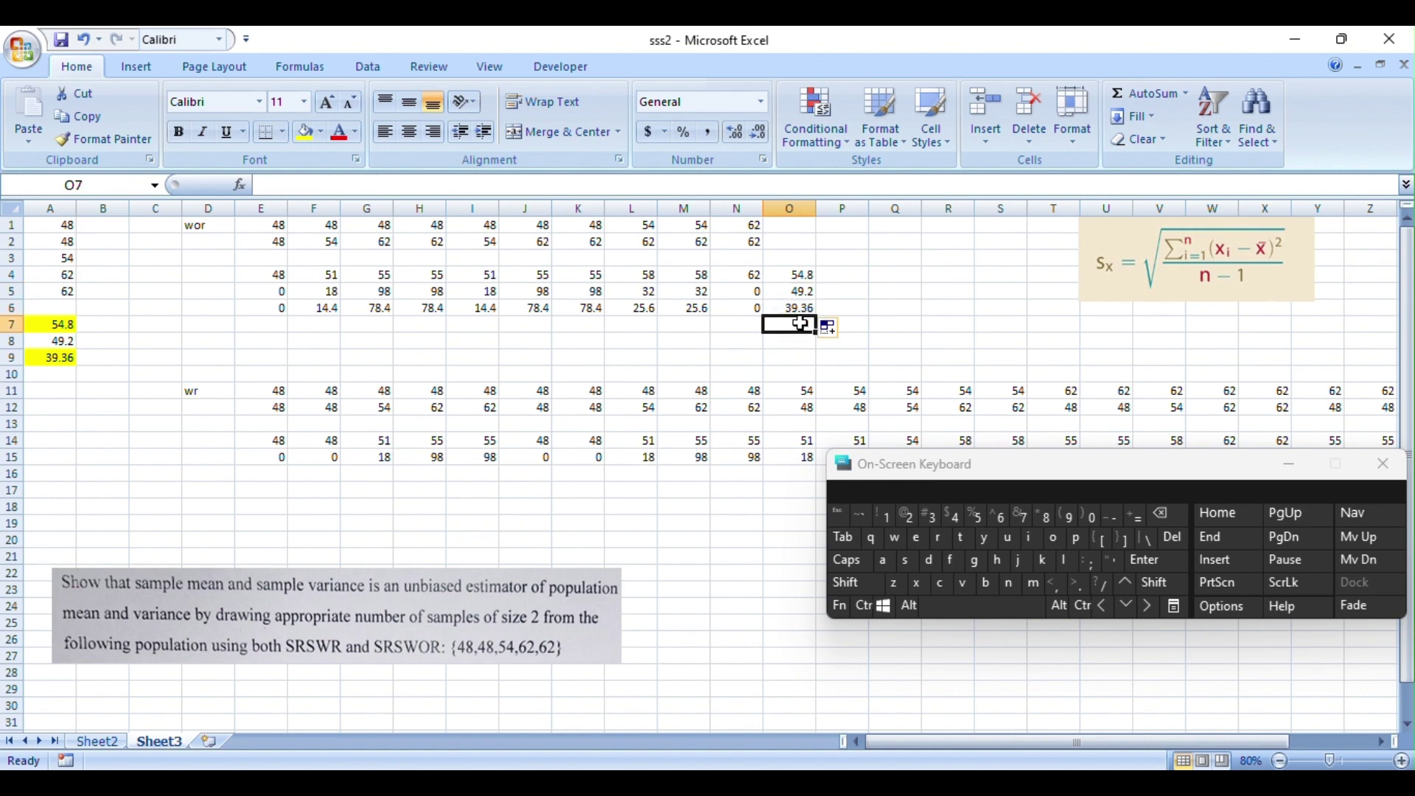
Step: Compare the averaged variances in O5 and O6 with the VAR and VARP population variances in A8 and A9
left_click(800, 308)
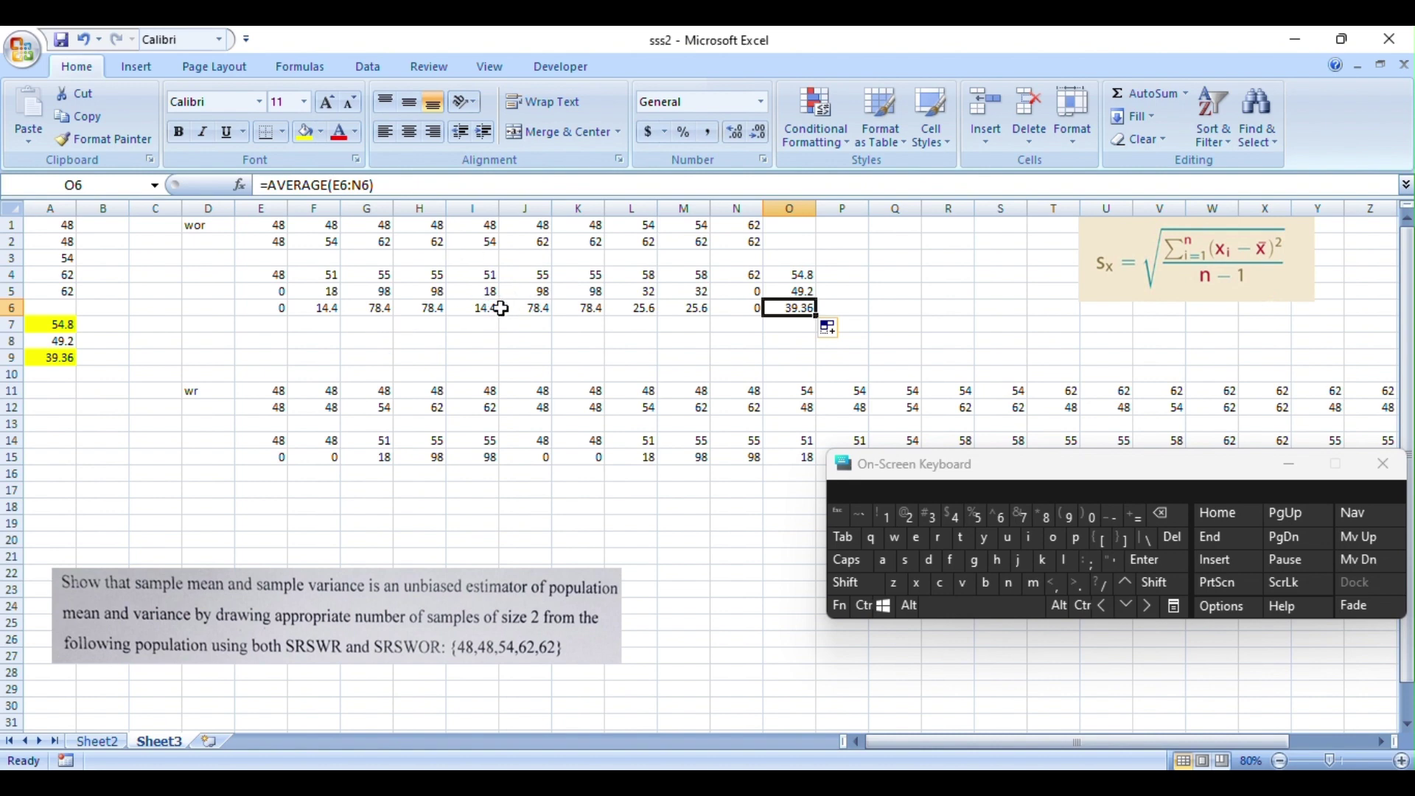
left_click(400, 292)
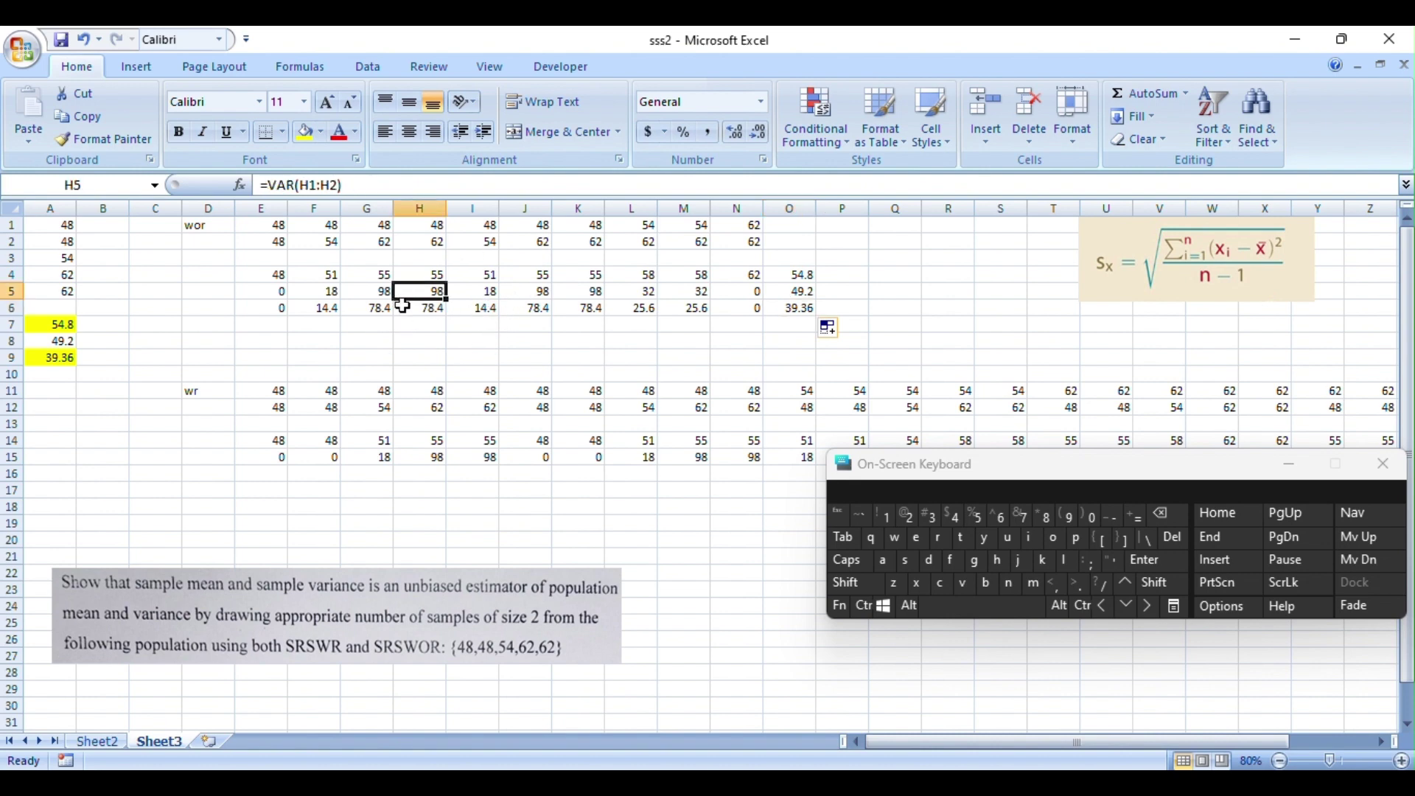
left_click(70, 361)
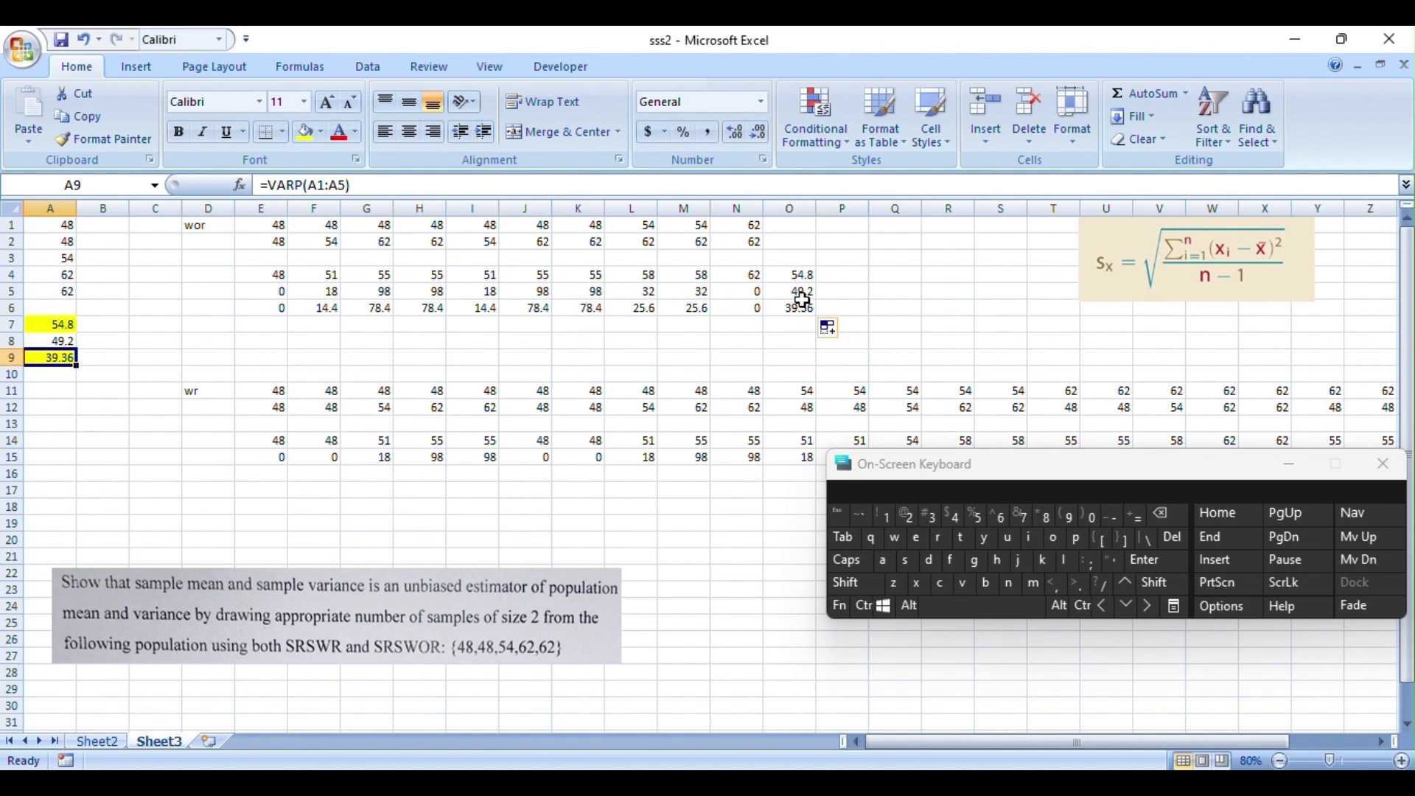
left_click(74, 344)
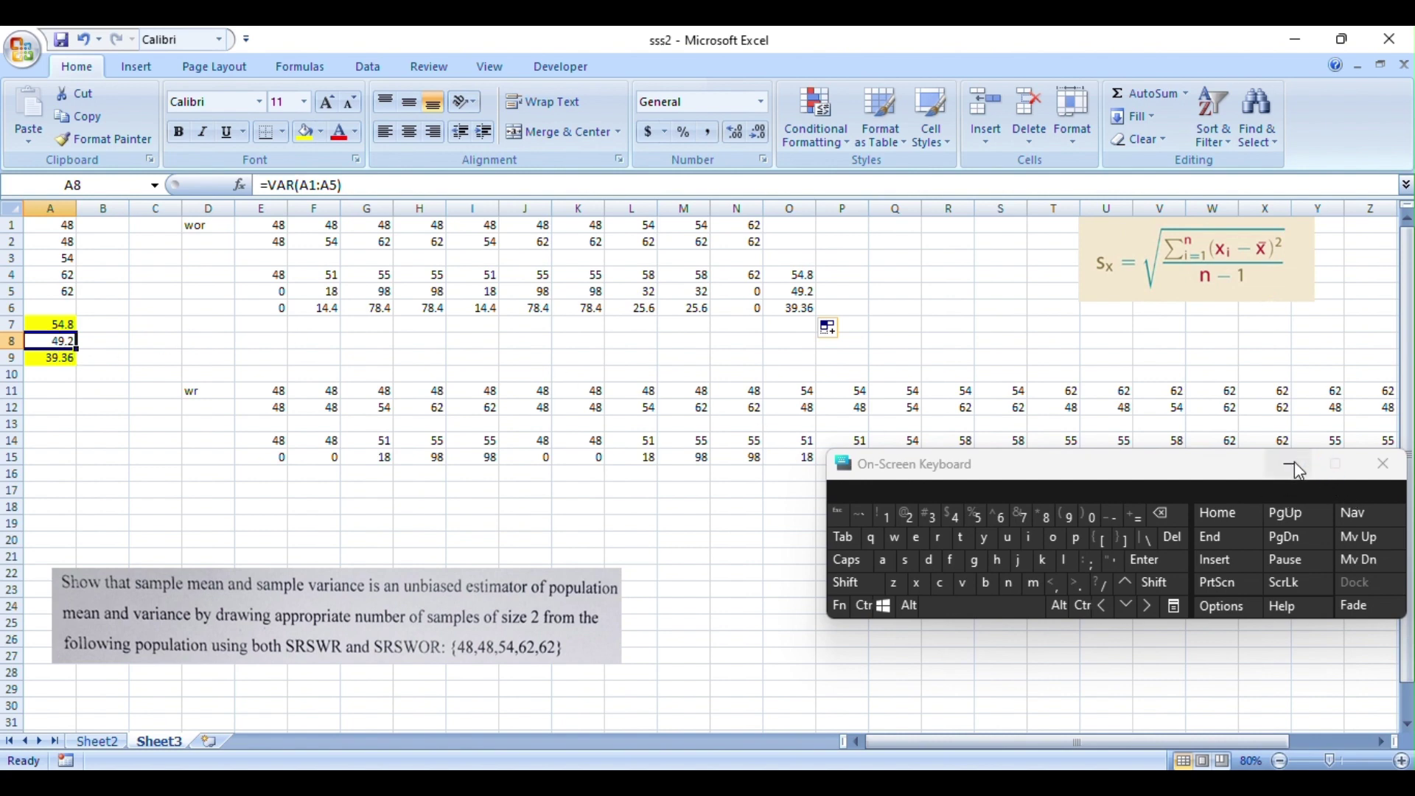
Step: Move the On-Screen Keyboard clear of the with-replacement rows and inspect the scaled-variance formula in F6
left_click_drag(1173, 476, 1170, 553)
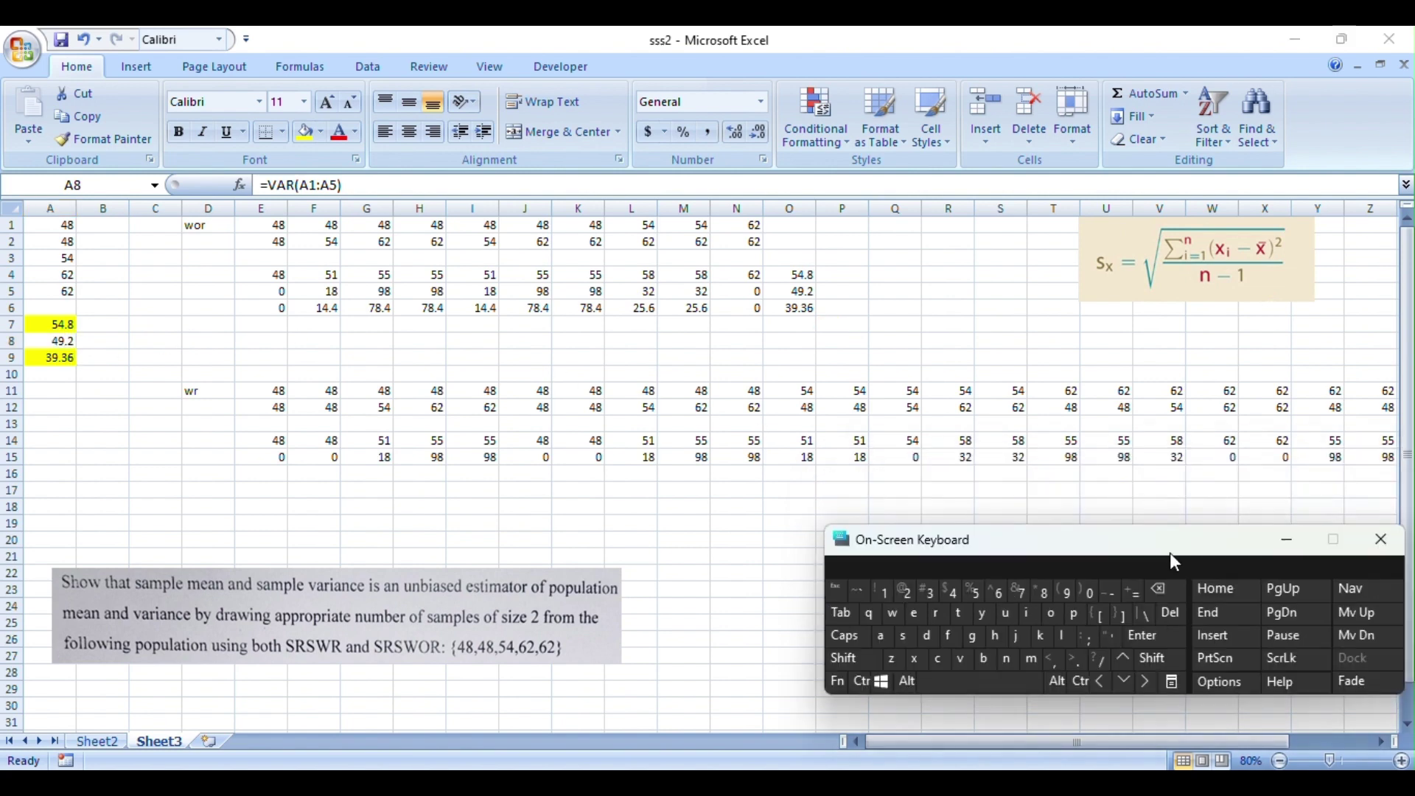
left_click(84, 410)
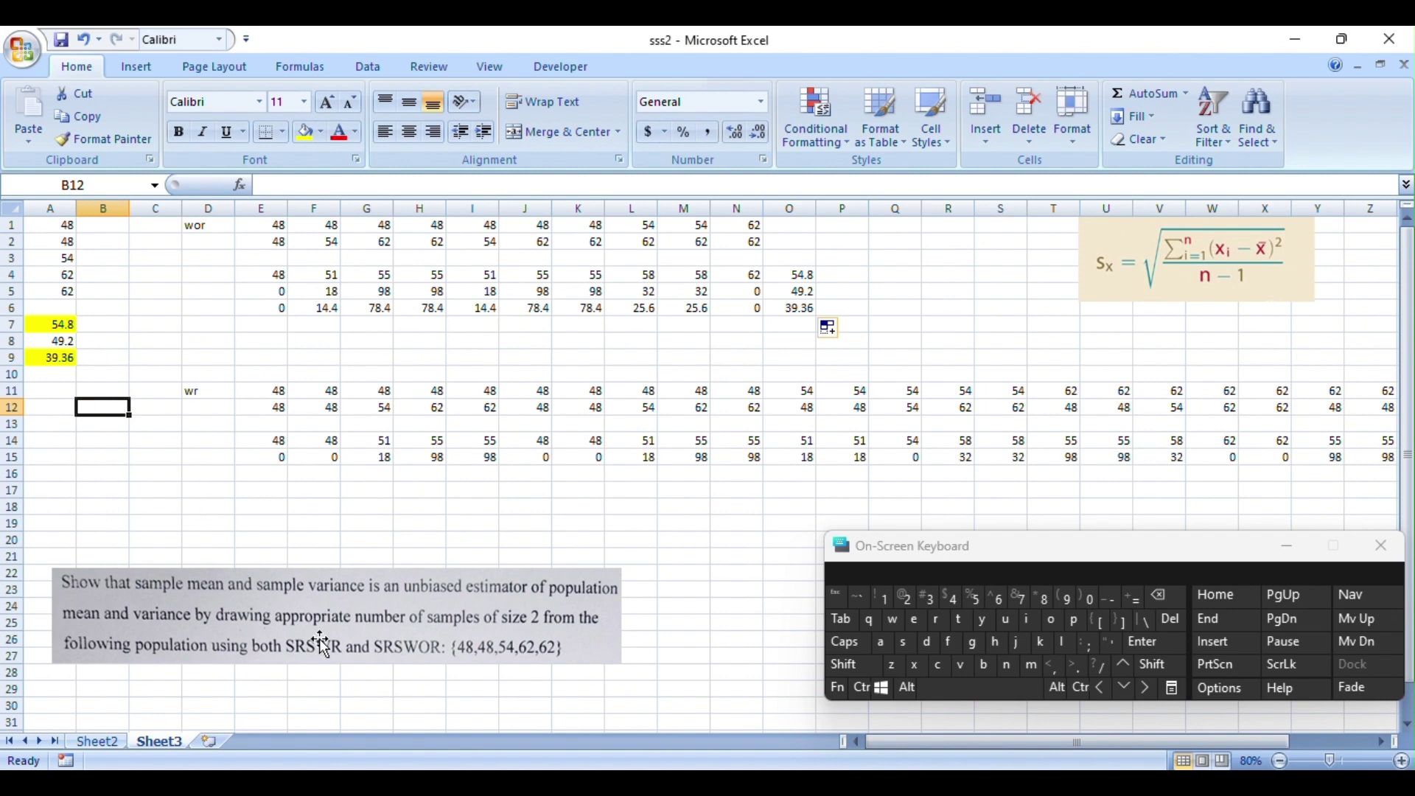
left_click(334, 317)
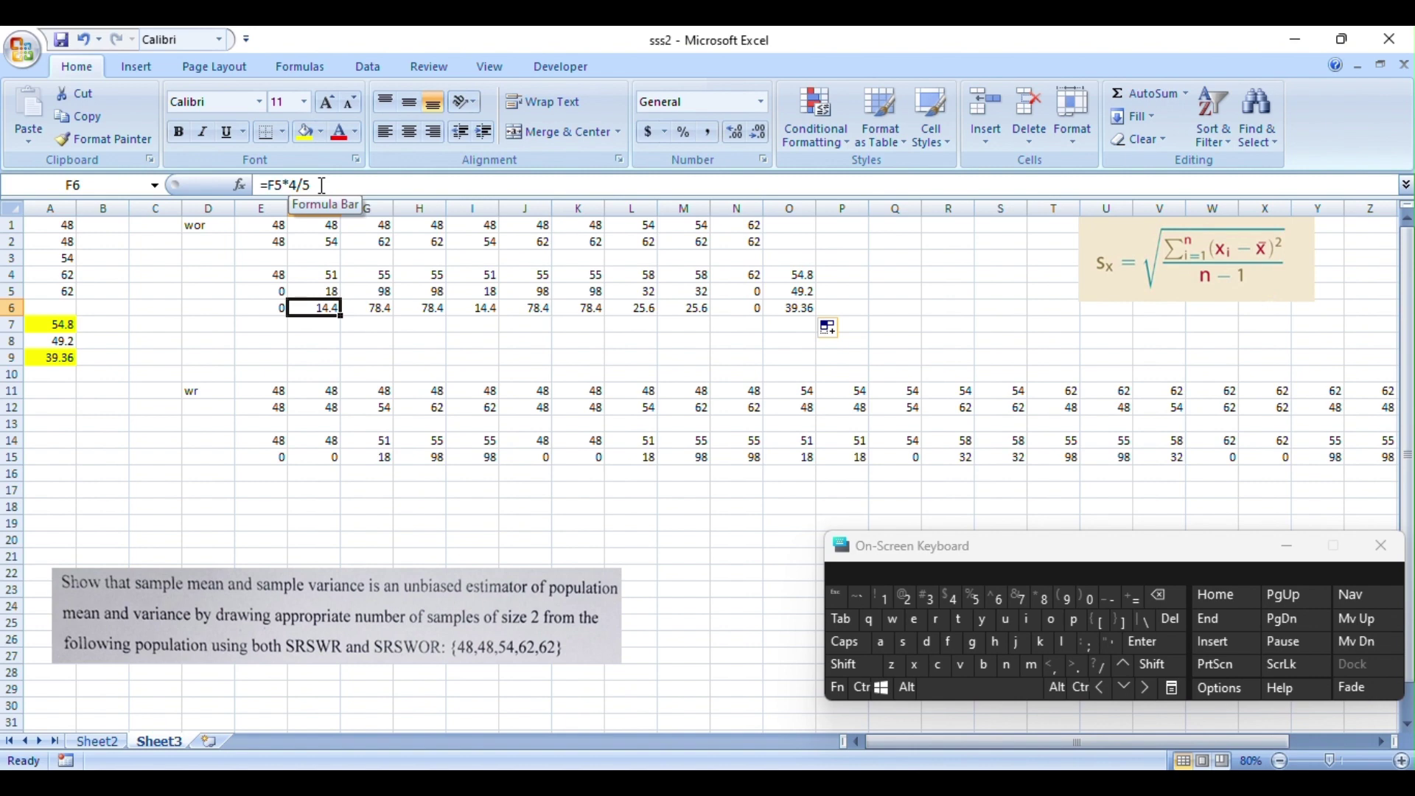
left_click(205, 341)
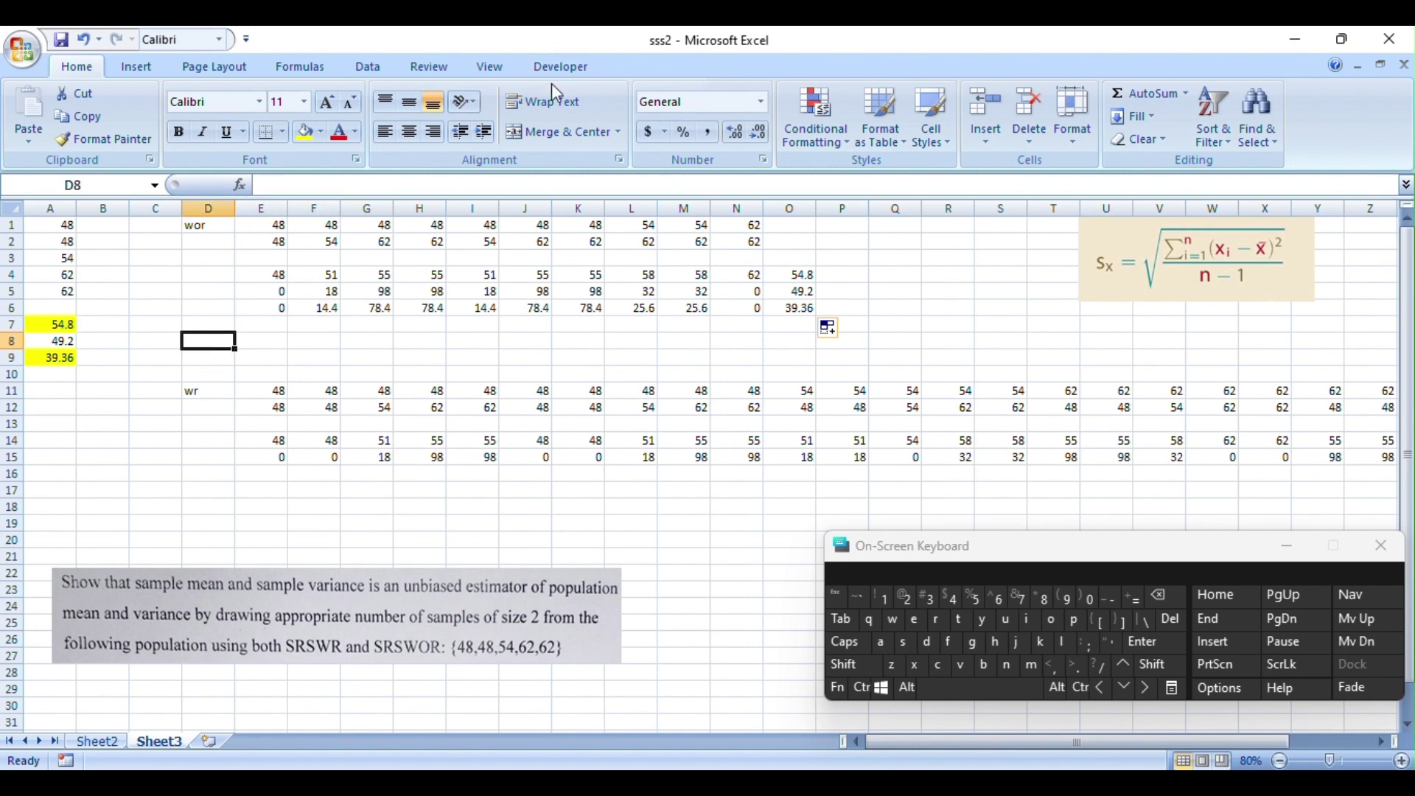